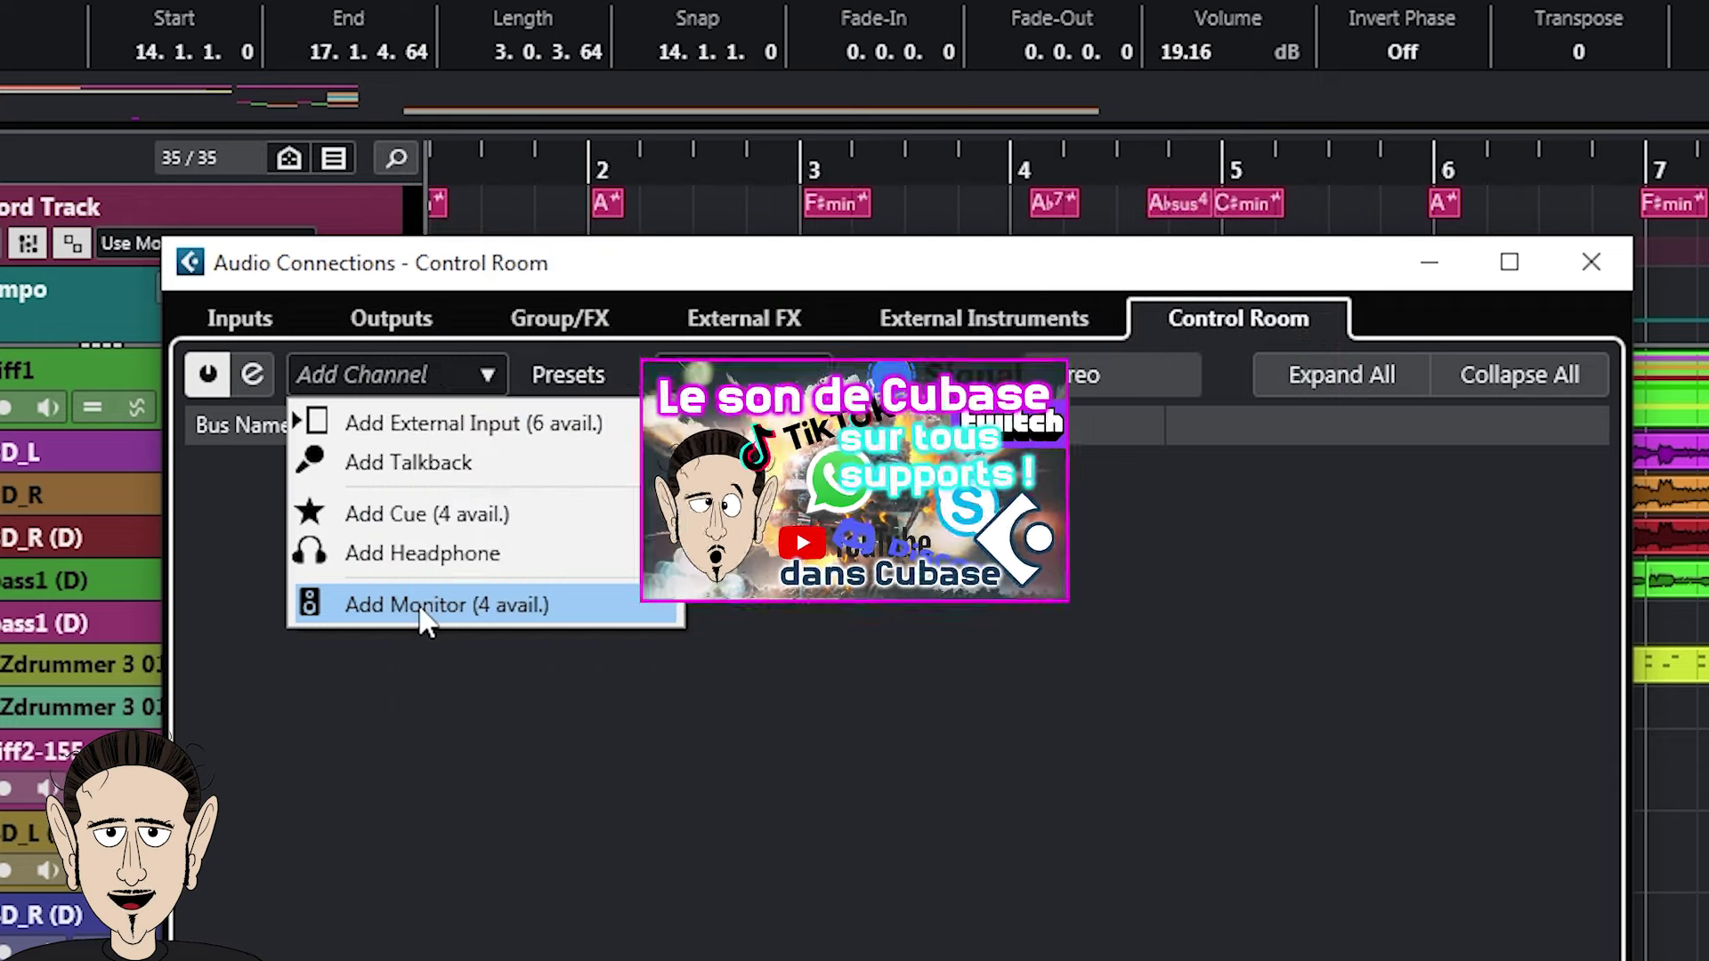
Add a stereo monitor channel named Monitor 1 to the Control Room.
click(423, 607)
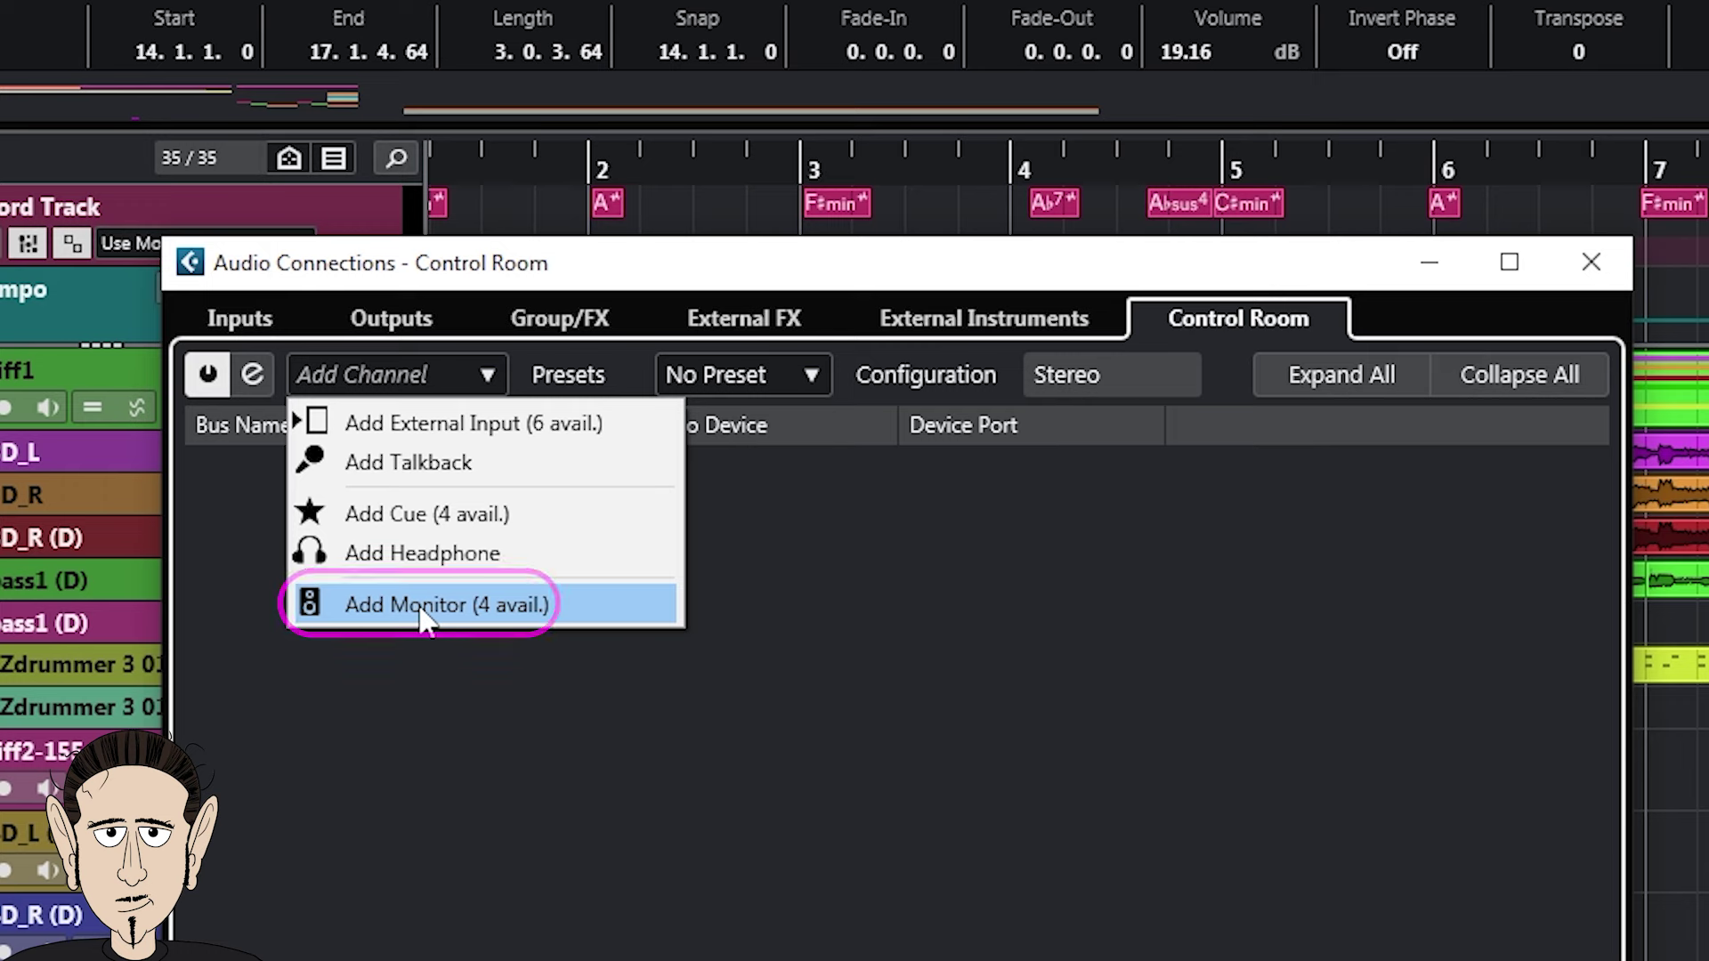
click(421, 614)
click(1222, 669)
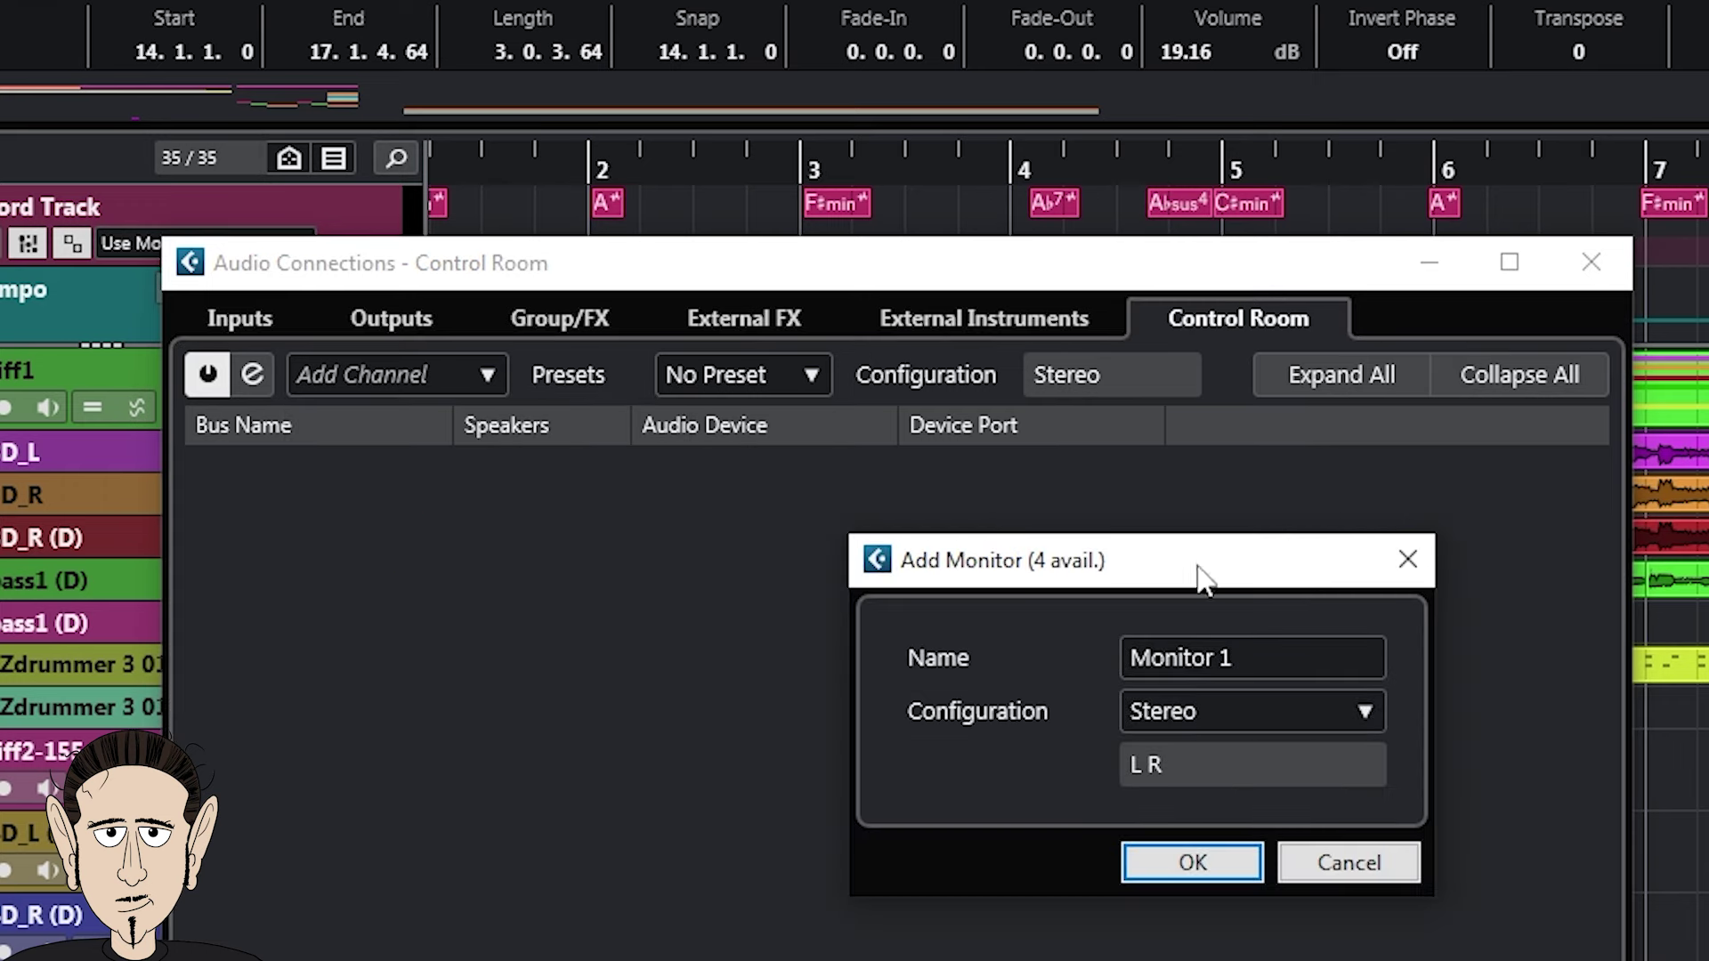
click(1167, 870)
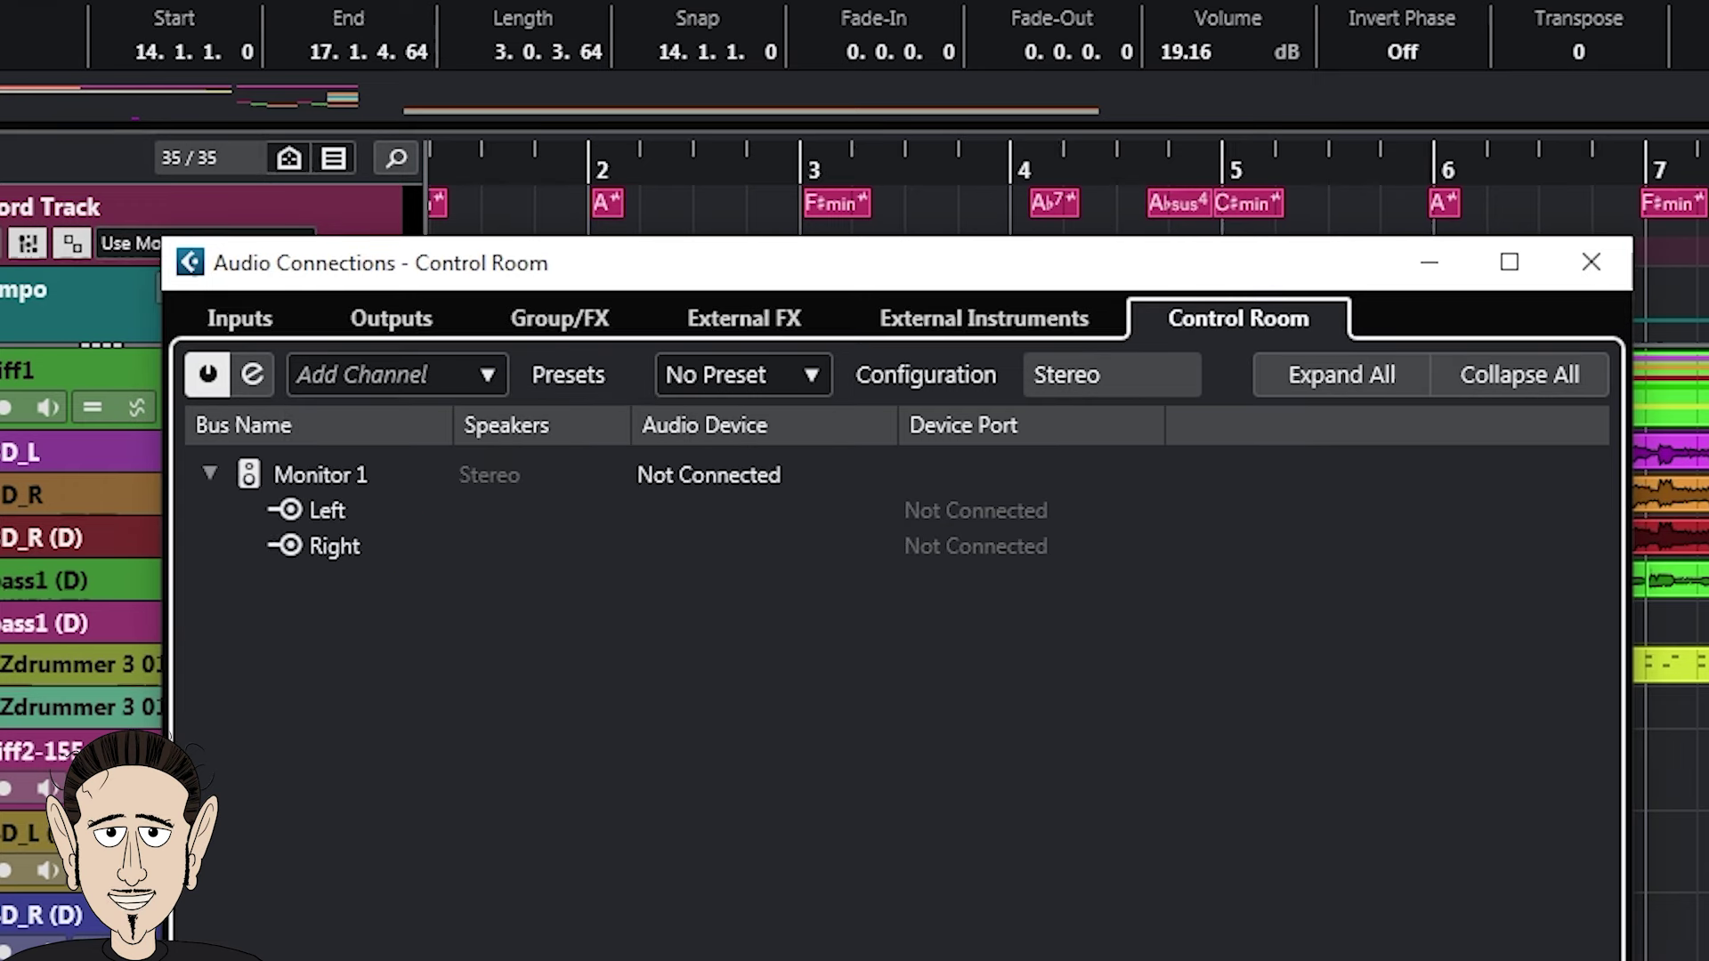
Route Monitor 1's left channel to Output 1 and its right channel to Output 2.
click(1044, 513)
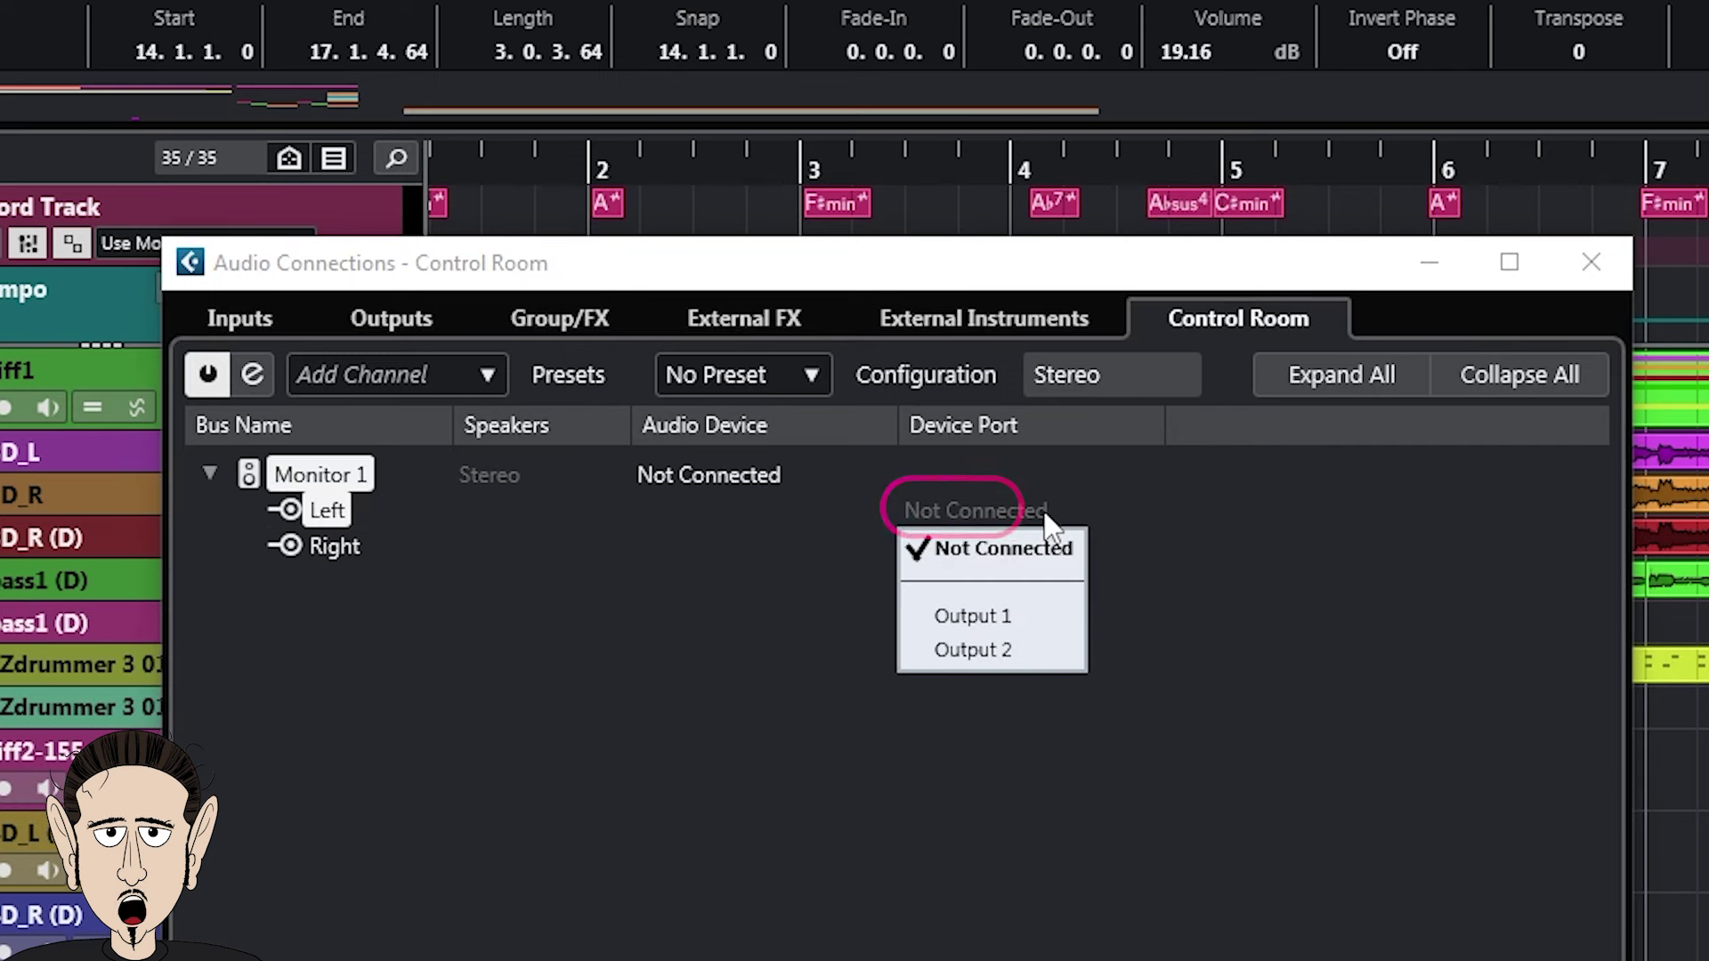
click(974, 618)
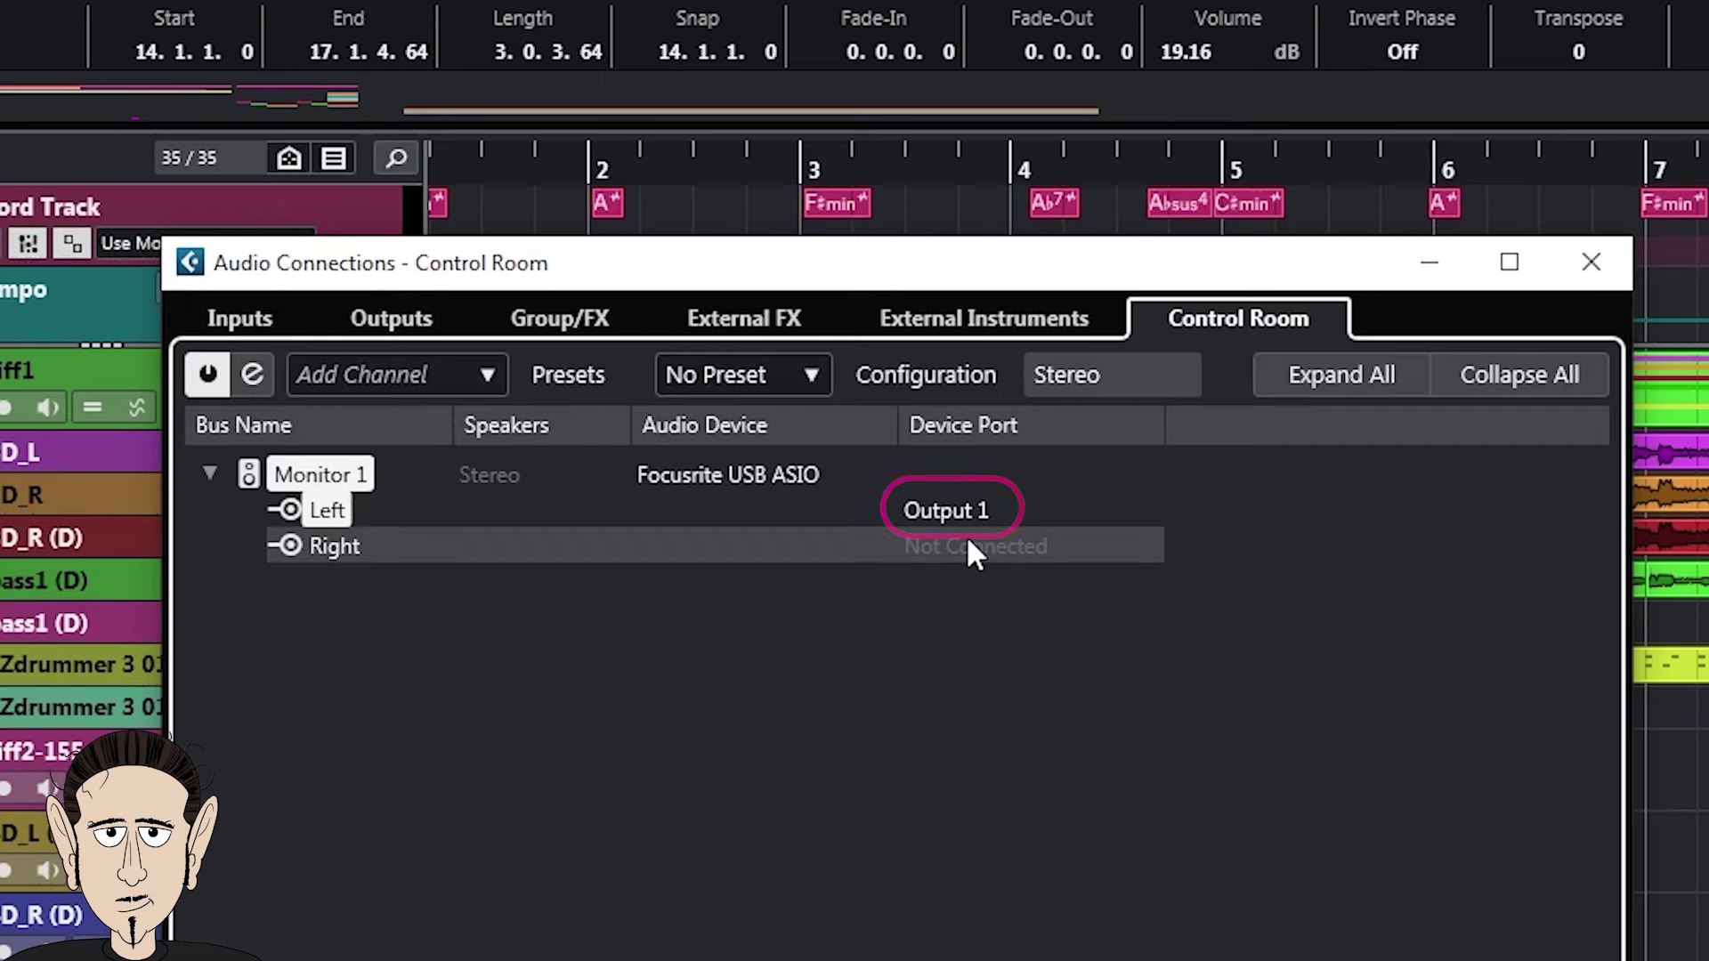
click(968, 545)
click(976, 689)
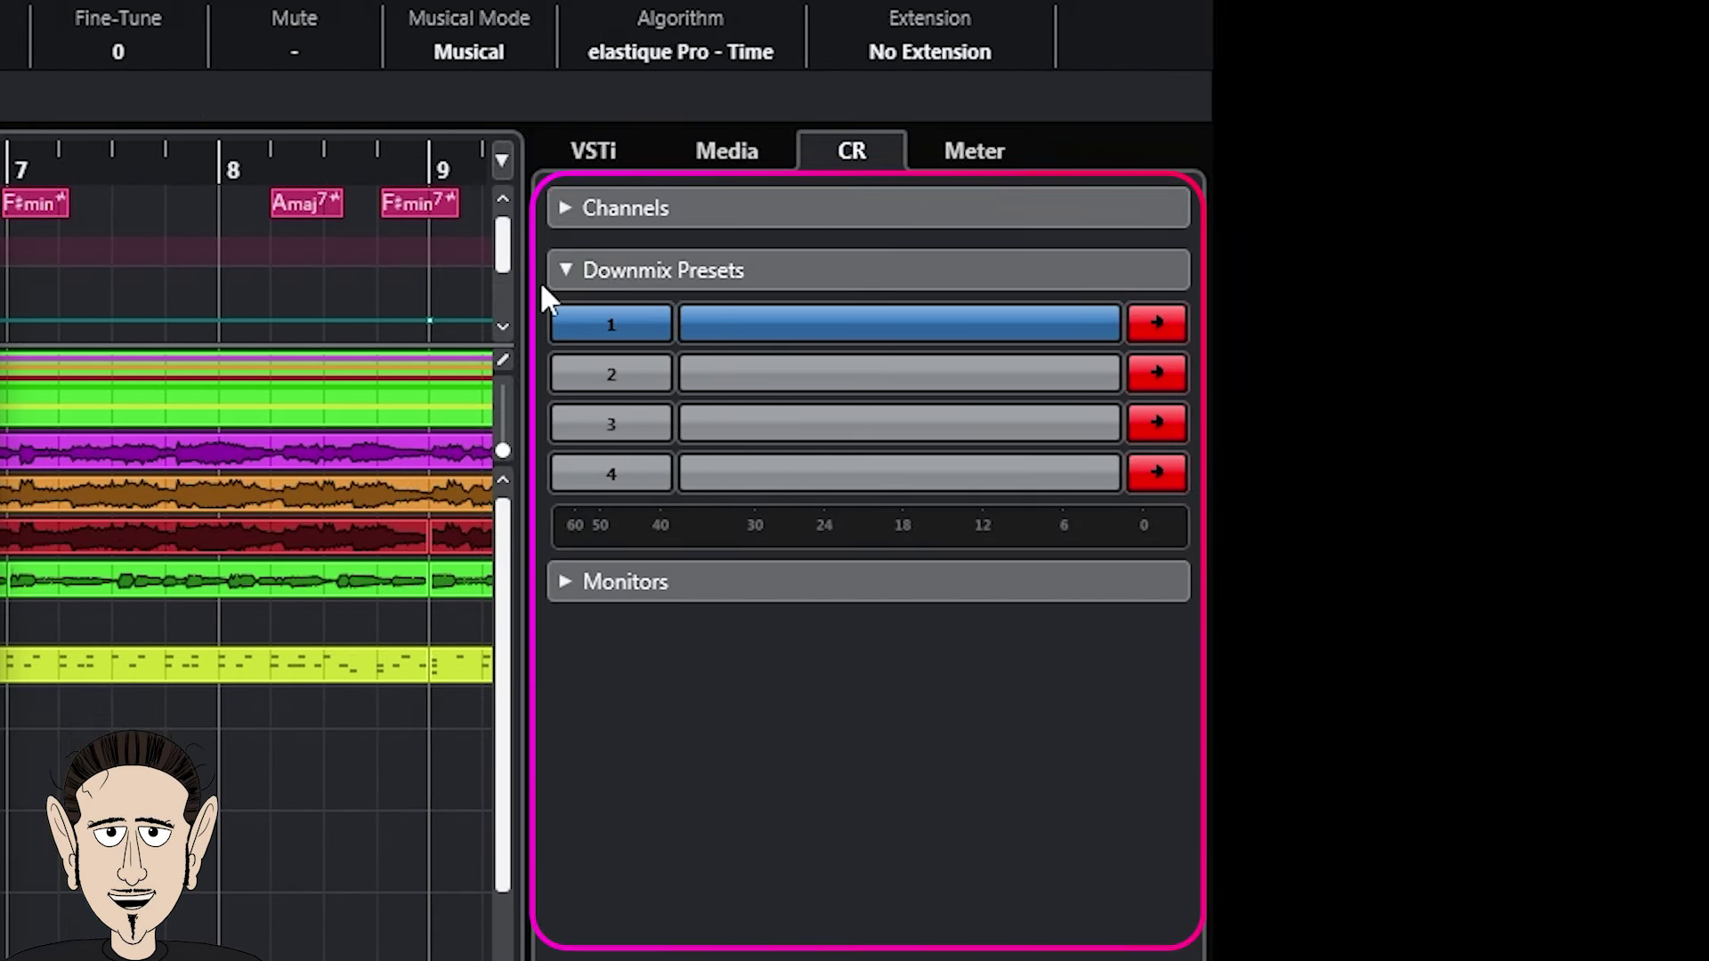
Expand the Channels and Monitors sections of the Control Room to view their settings.
click(570, 207)
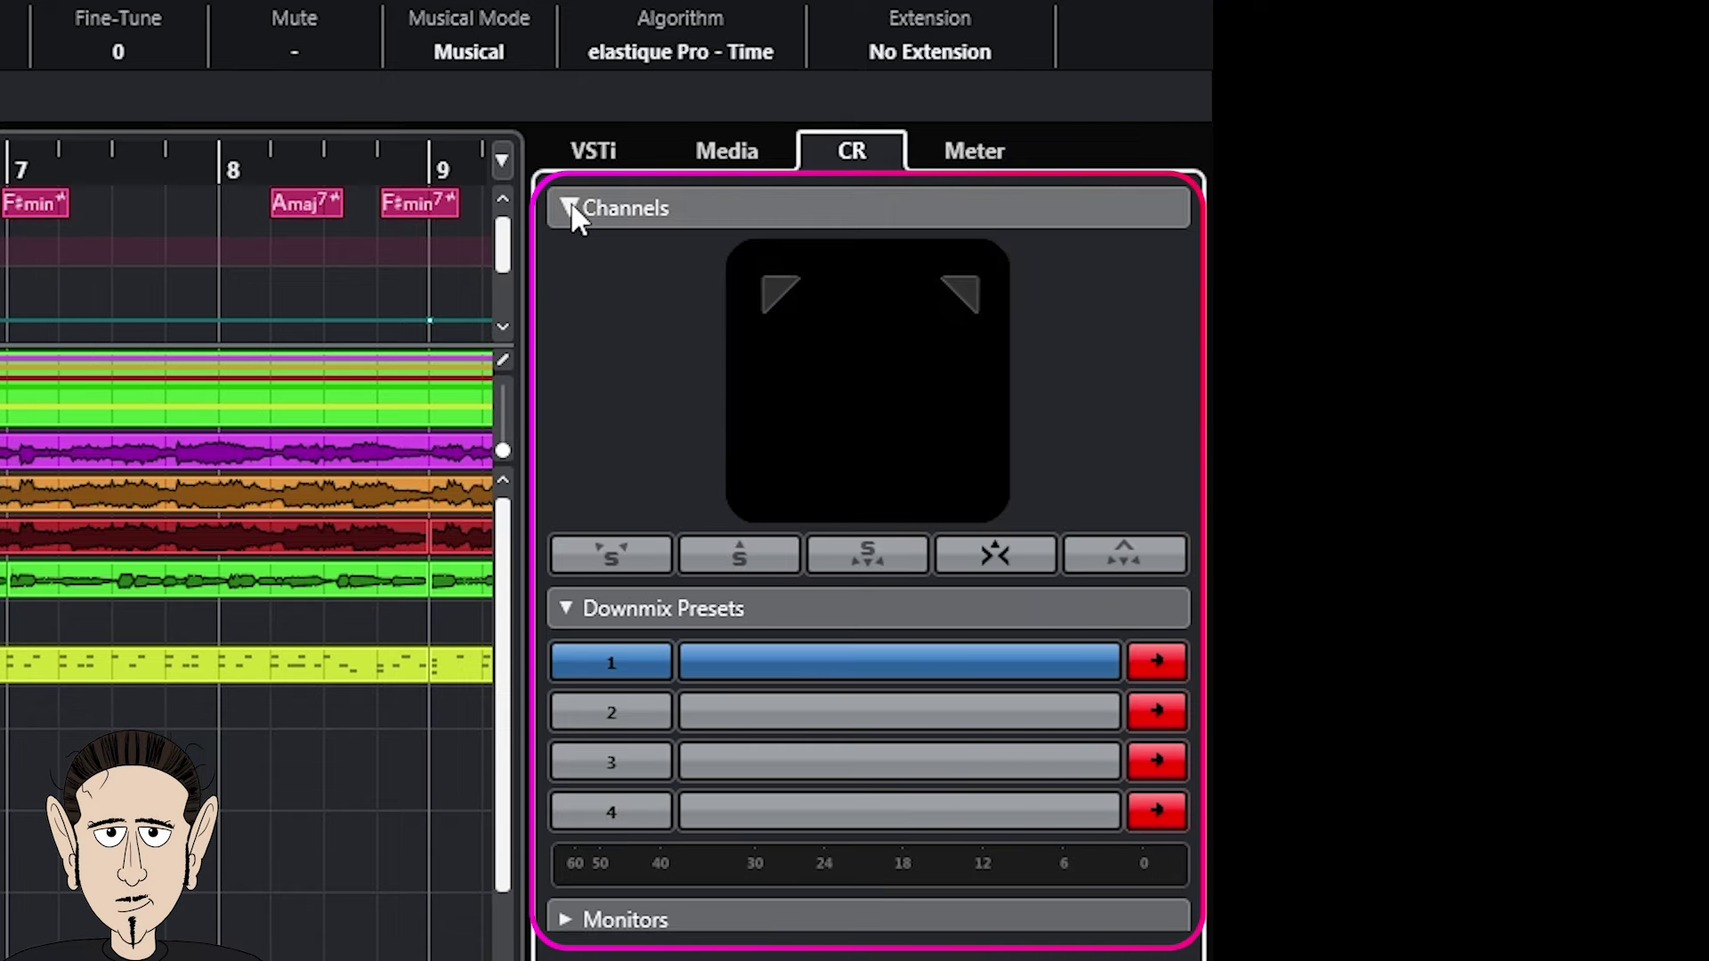
click(577, 921)
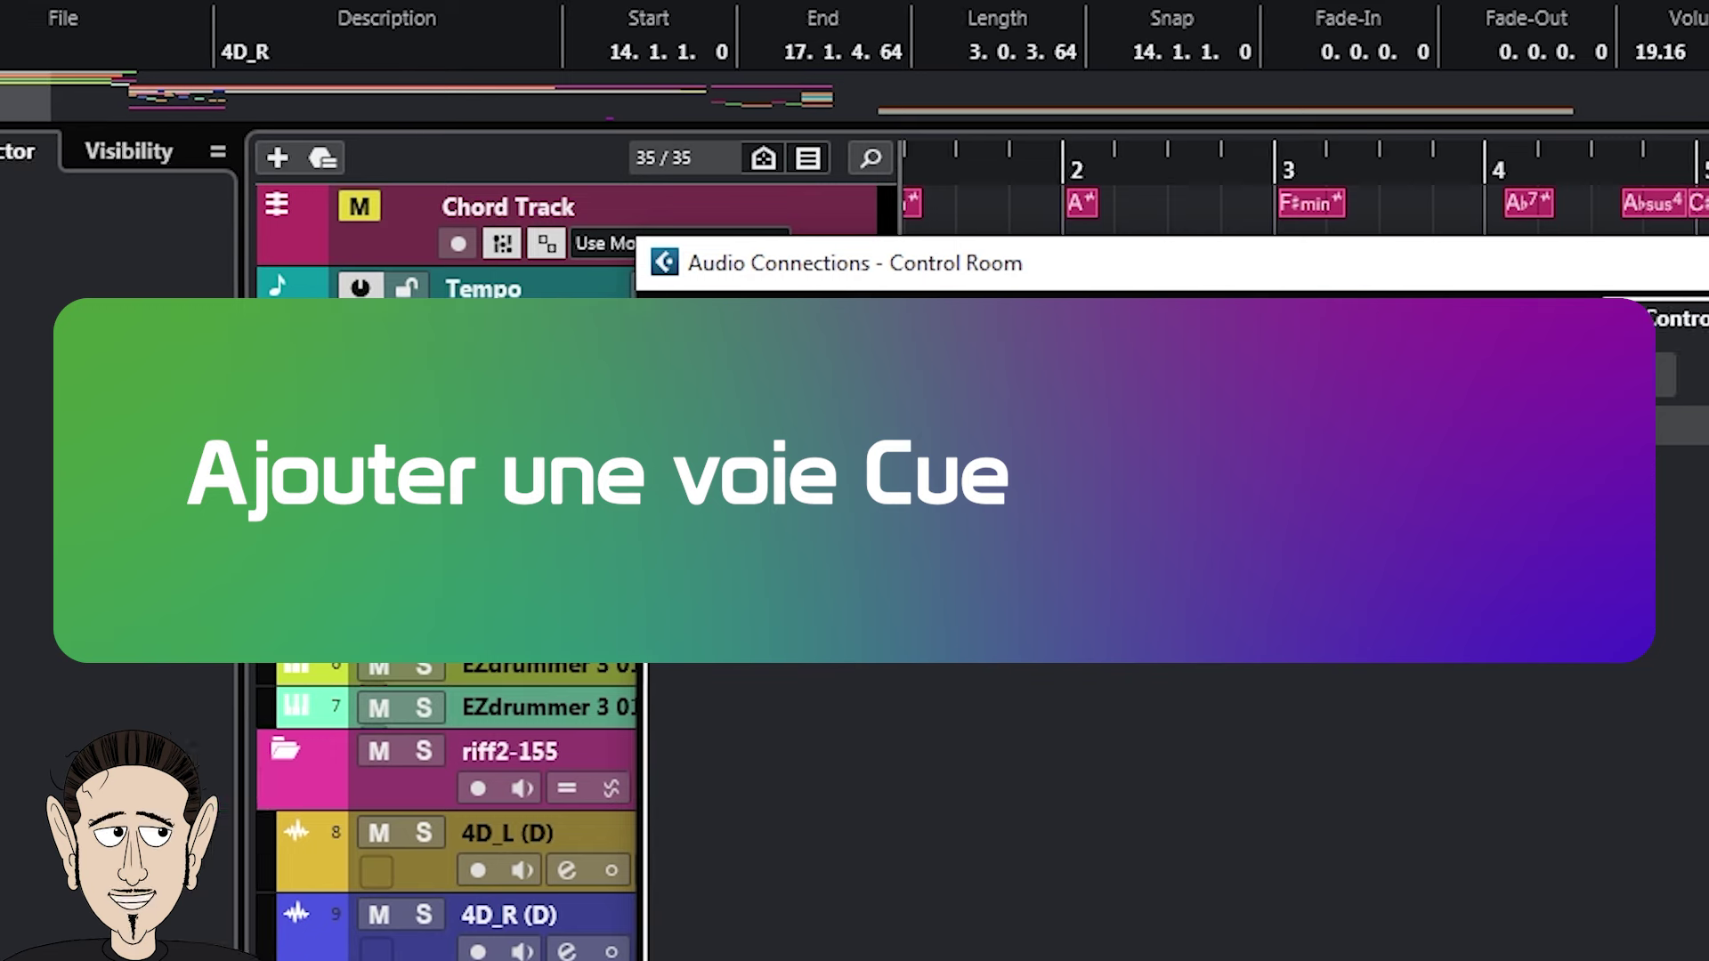
Add a stereo cue channel named Cue 1 to the Control Room.
right_click(751, 640)
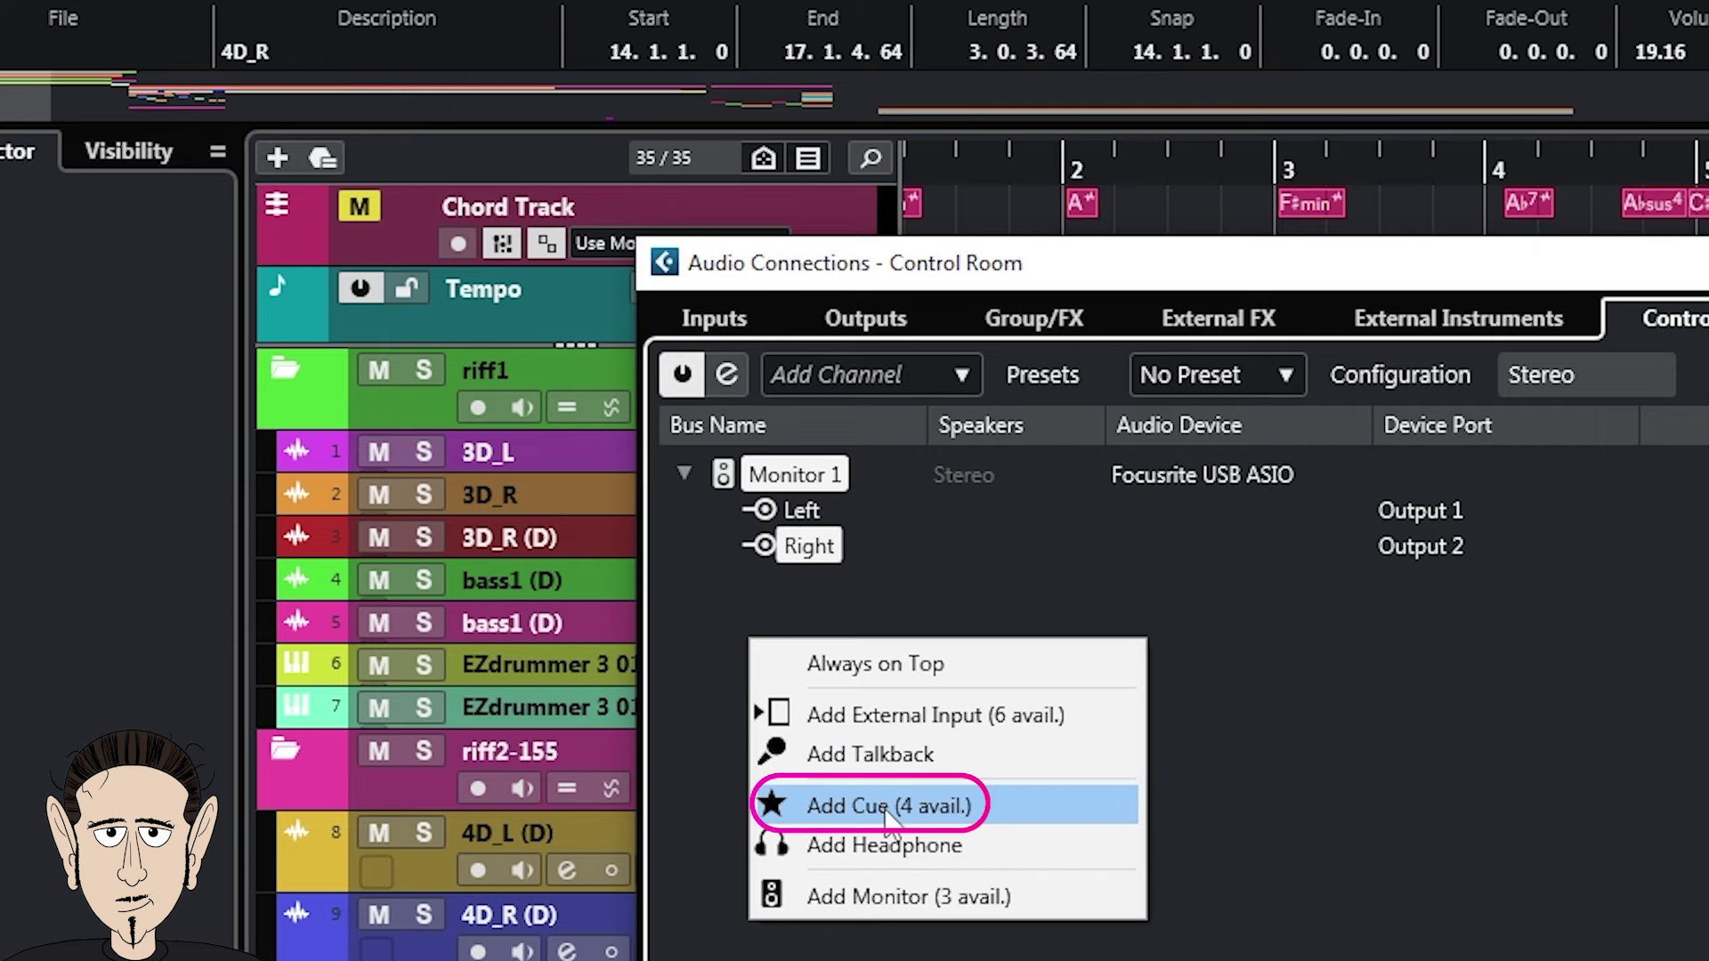
click(886, 814)
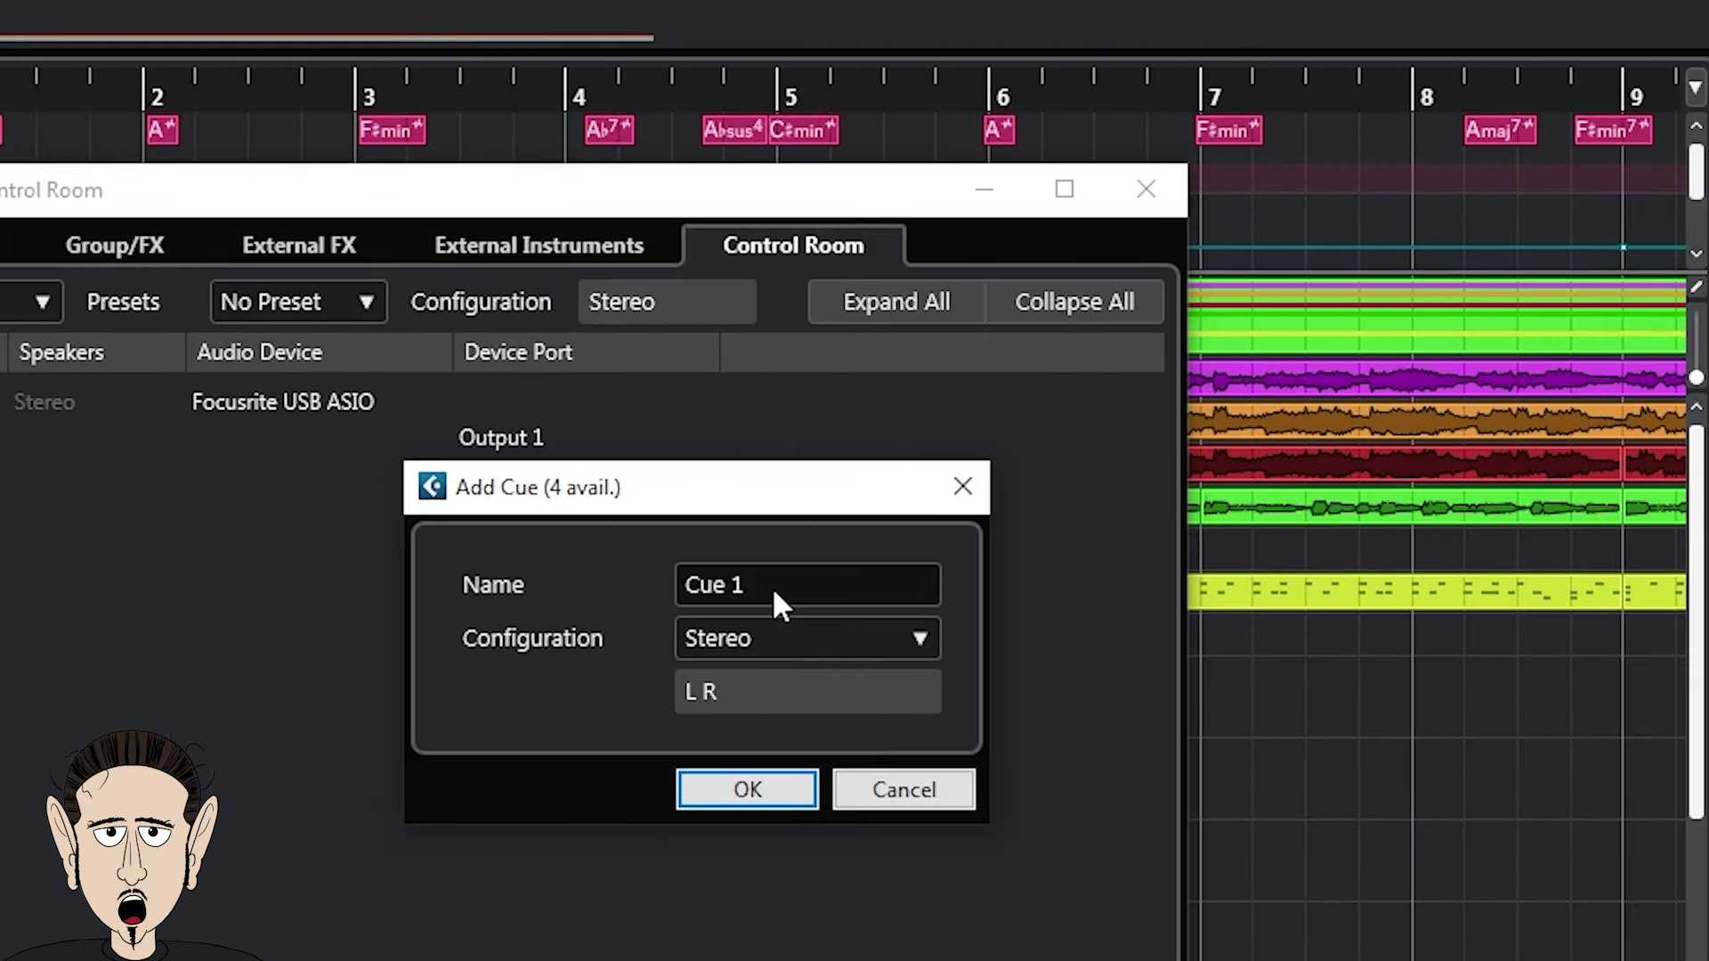
click(783, 592)
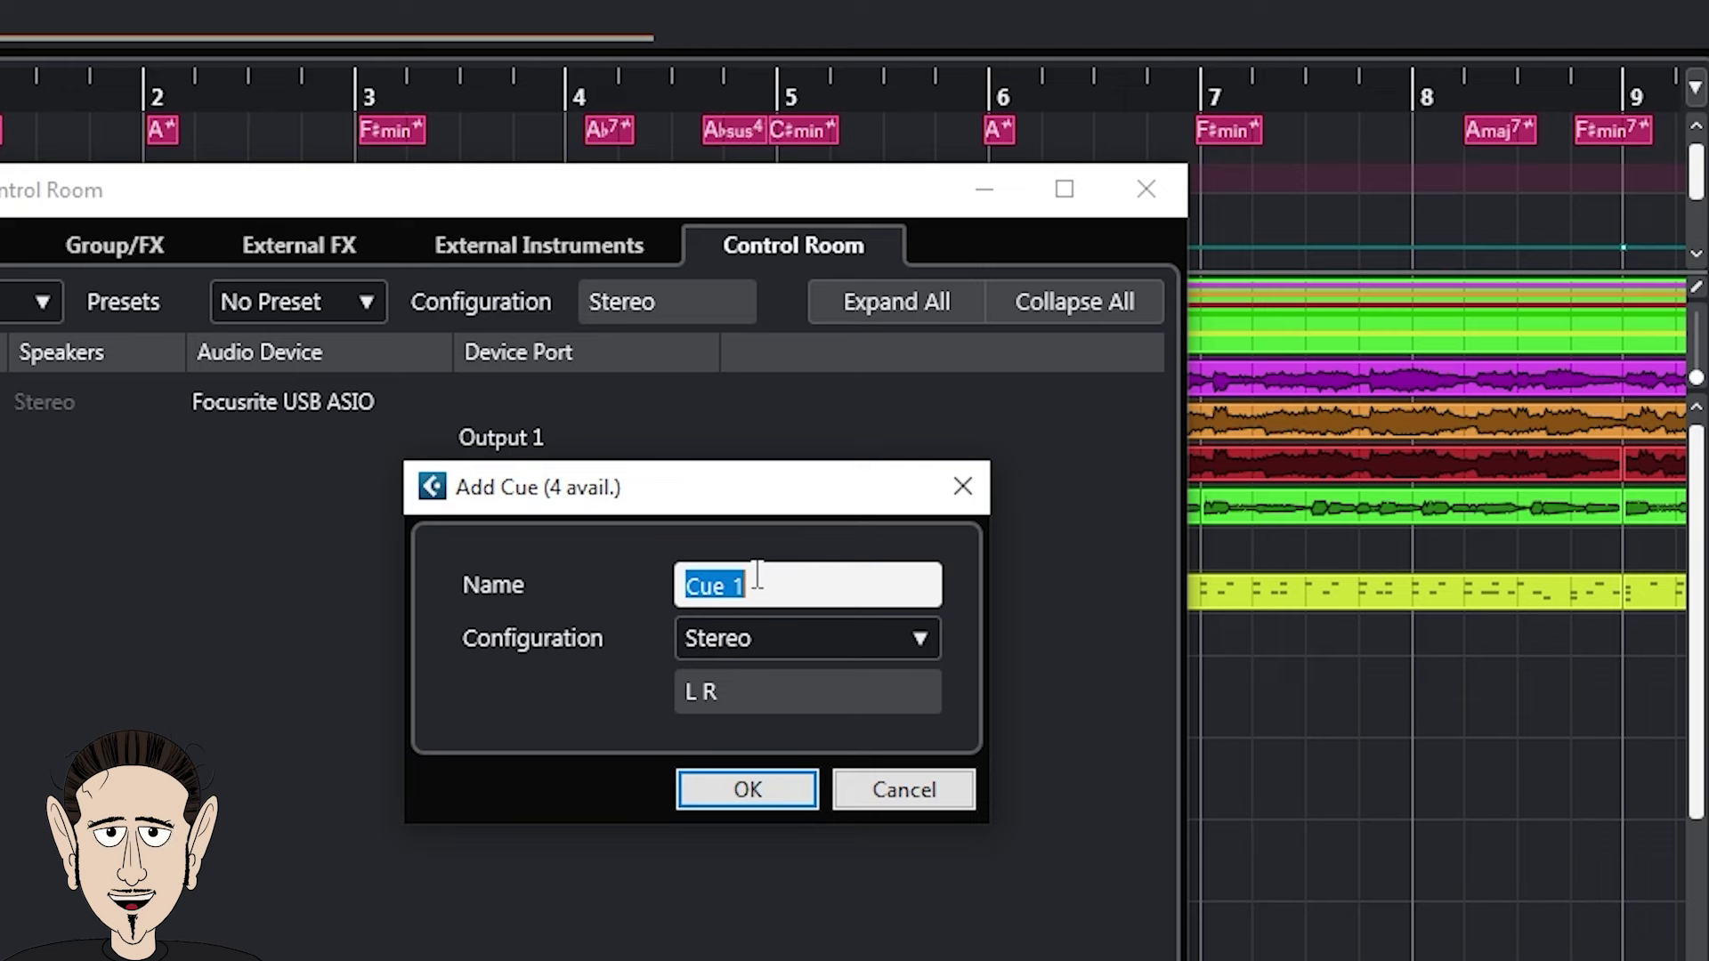
click(744, 799)
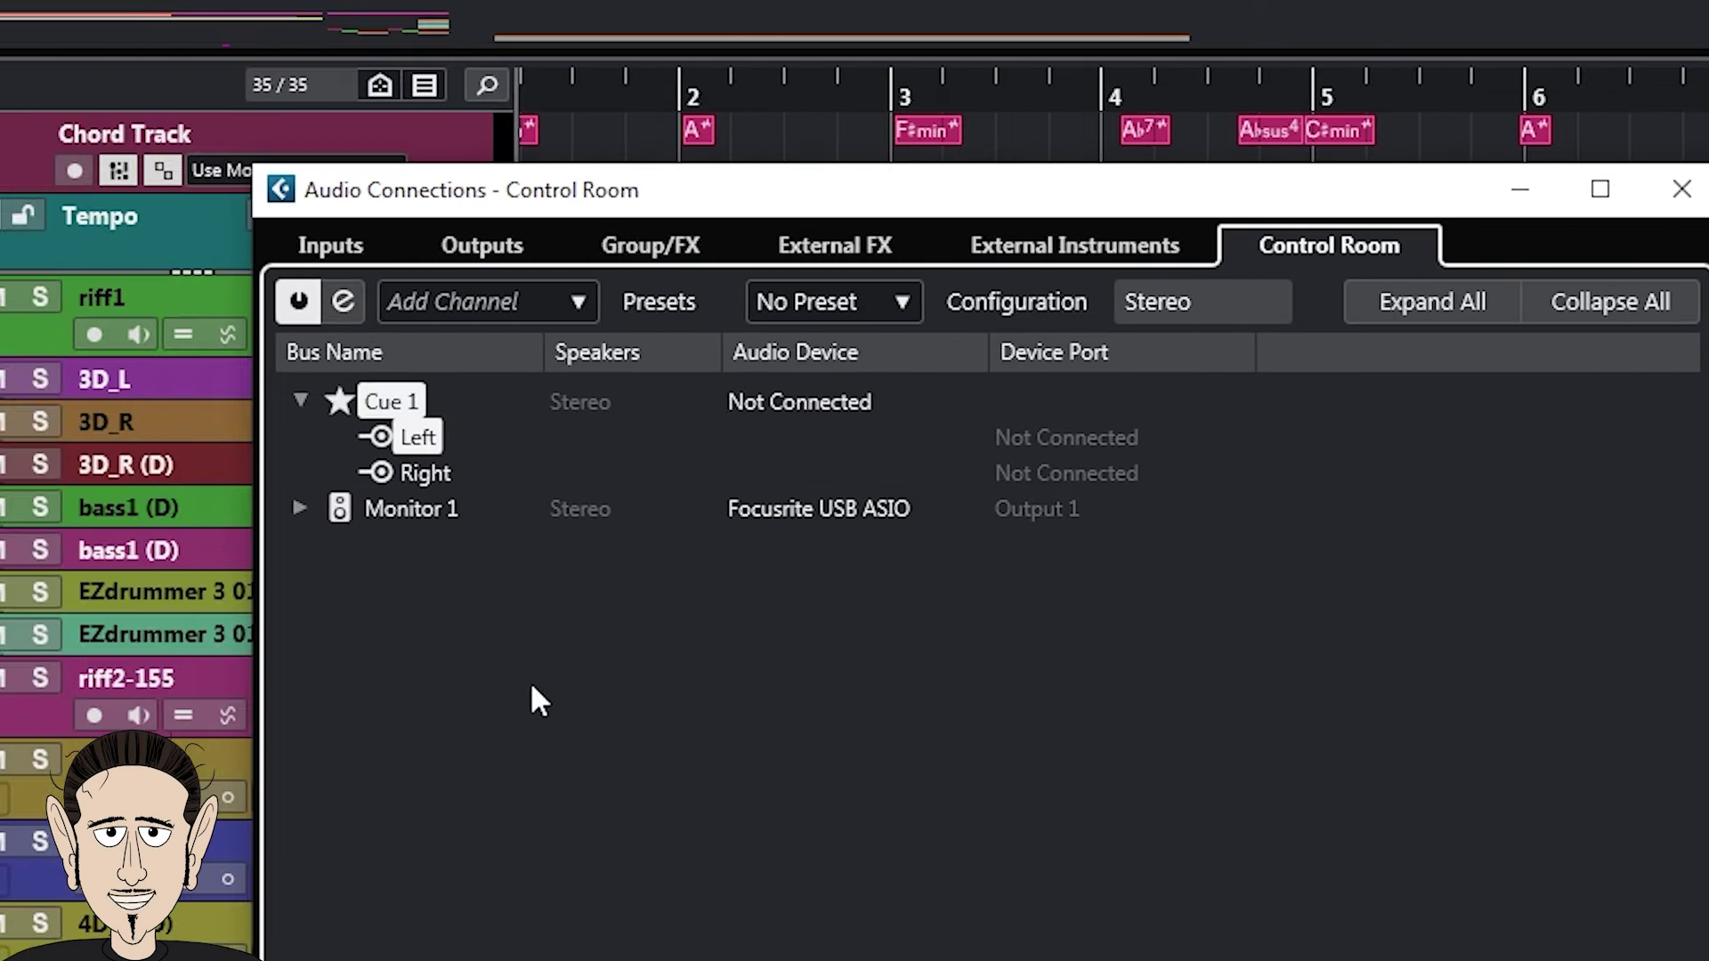
Assign an audio device to the Cue 1 channel.
click(815, 402)
click(806, 456)
click(829, 400)
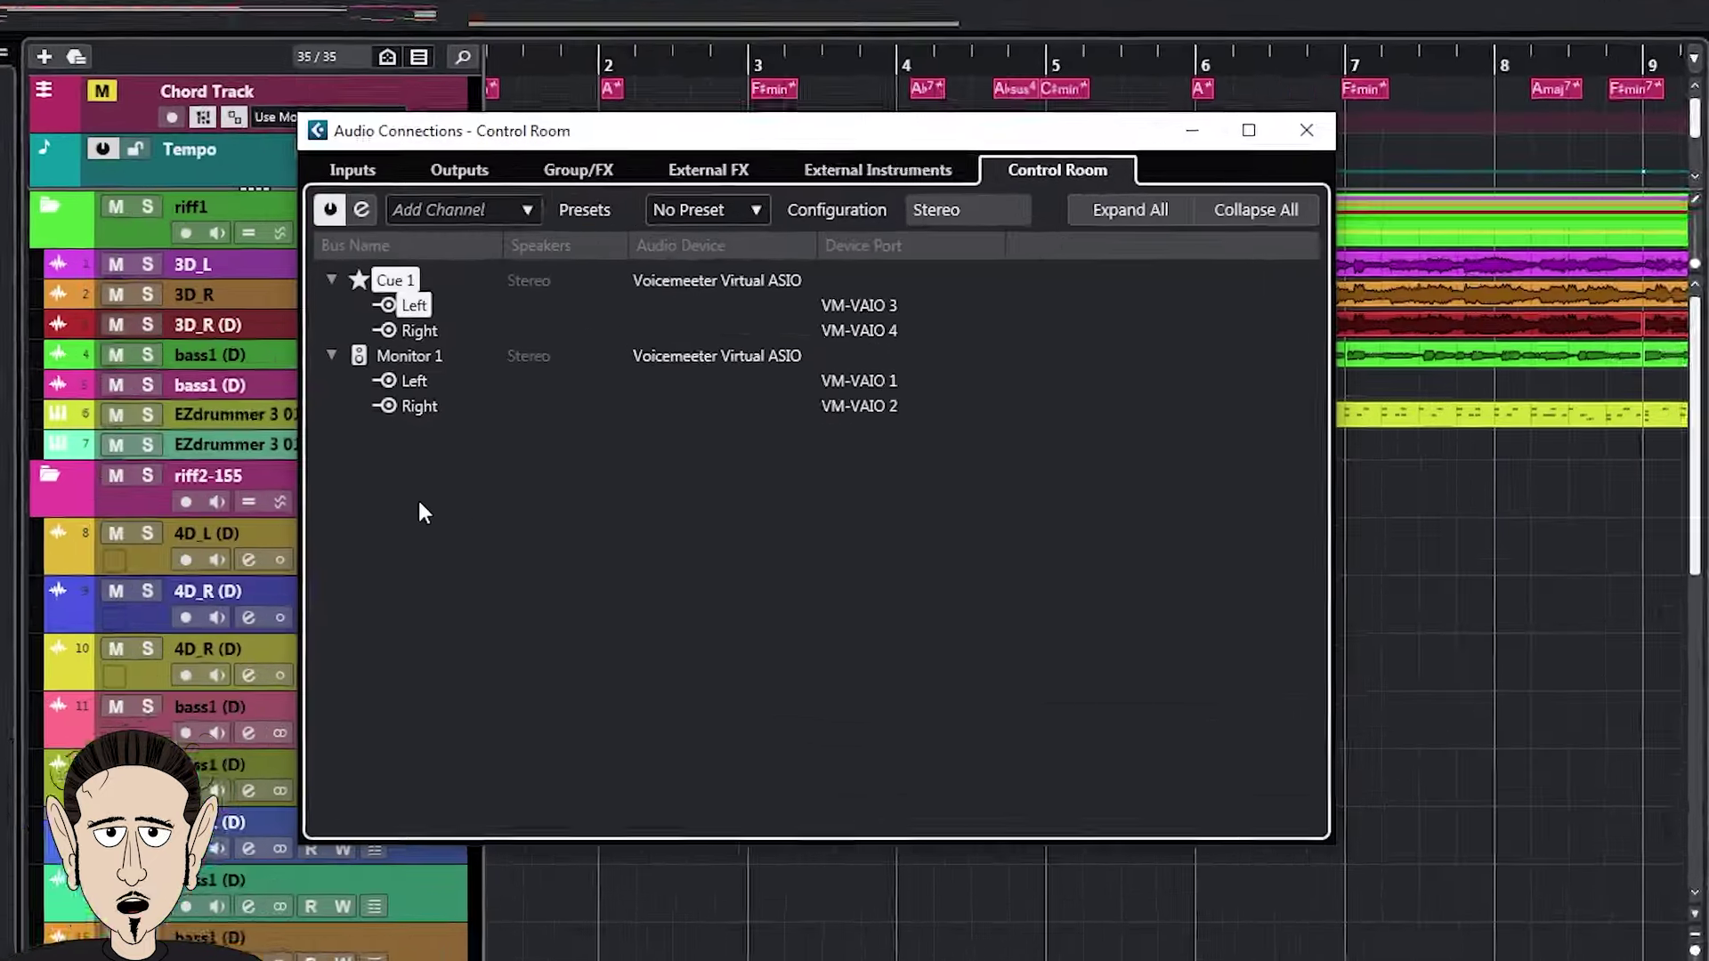
Add a stereo external input, a headphone channel and a talkback channel to the Control Room.
right_click(438, 490)
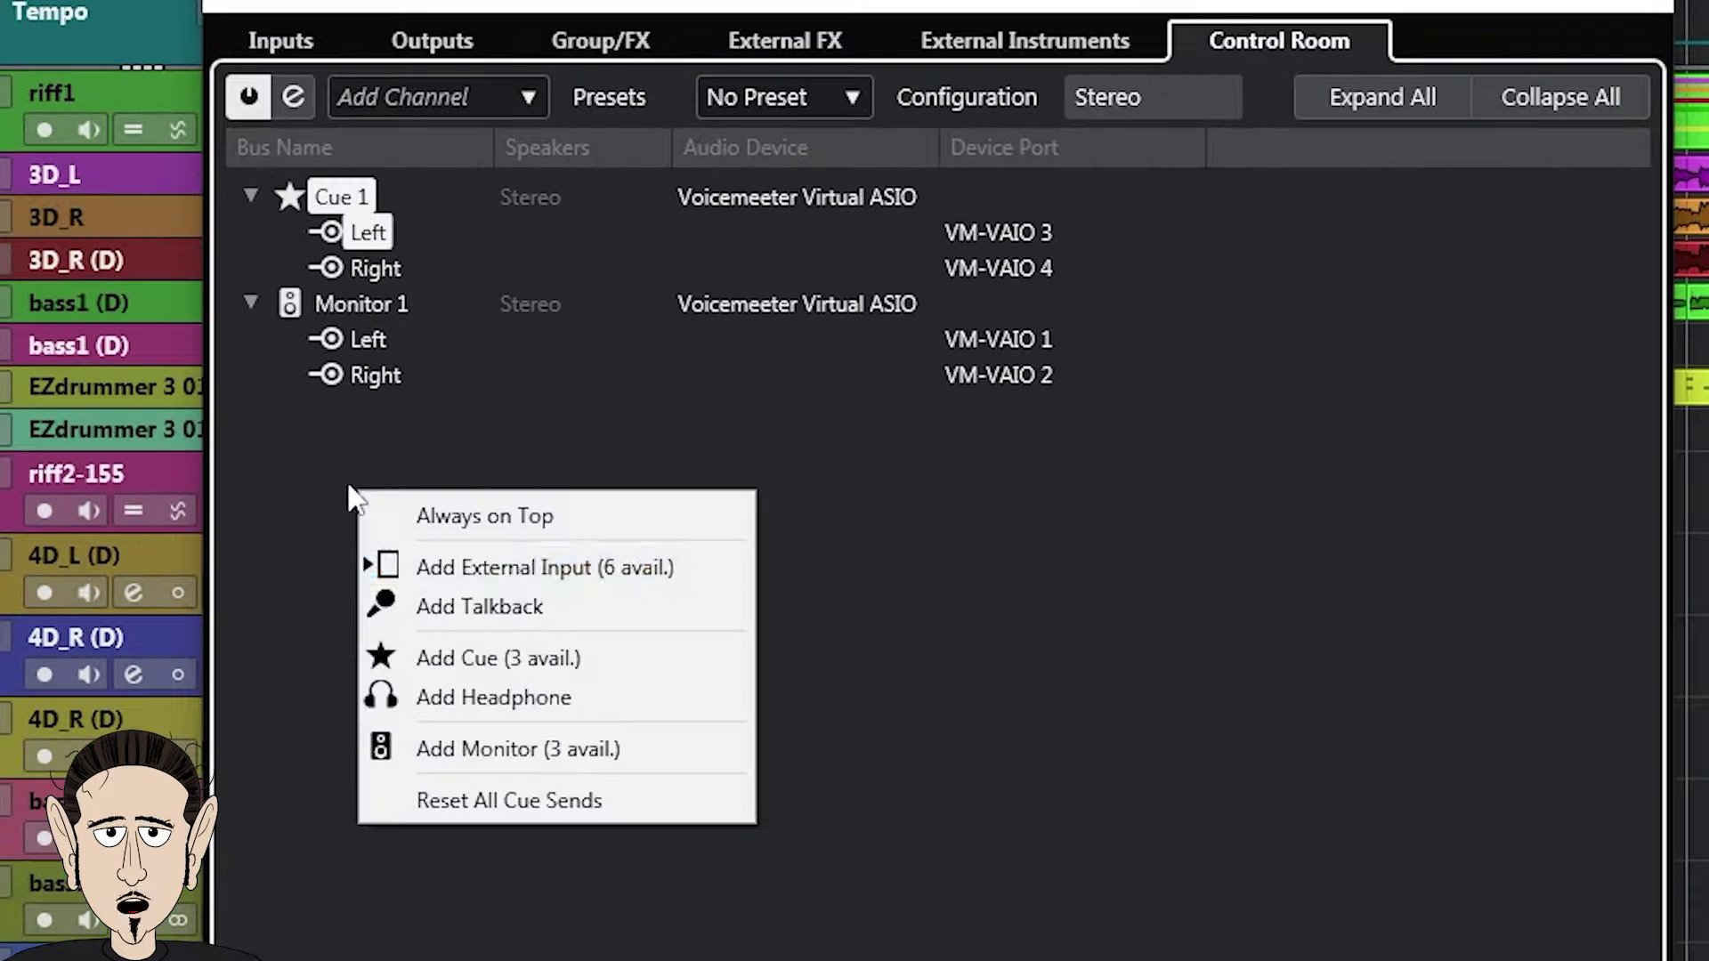
click(525, 566)
click(1218, 591)
right_click(344, 589)
click(484, 795)
right_click(366, 600)
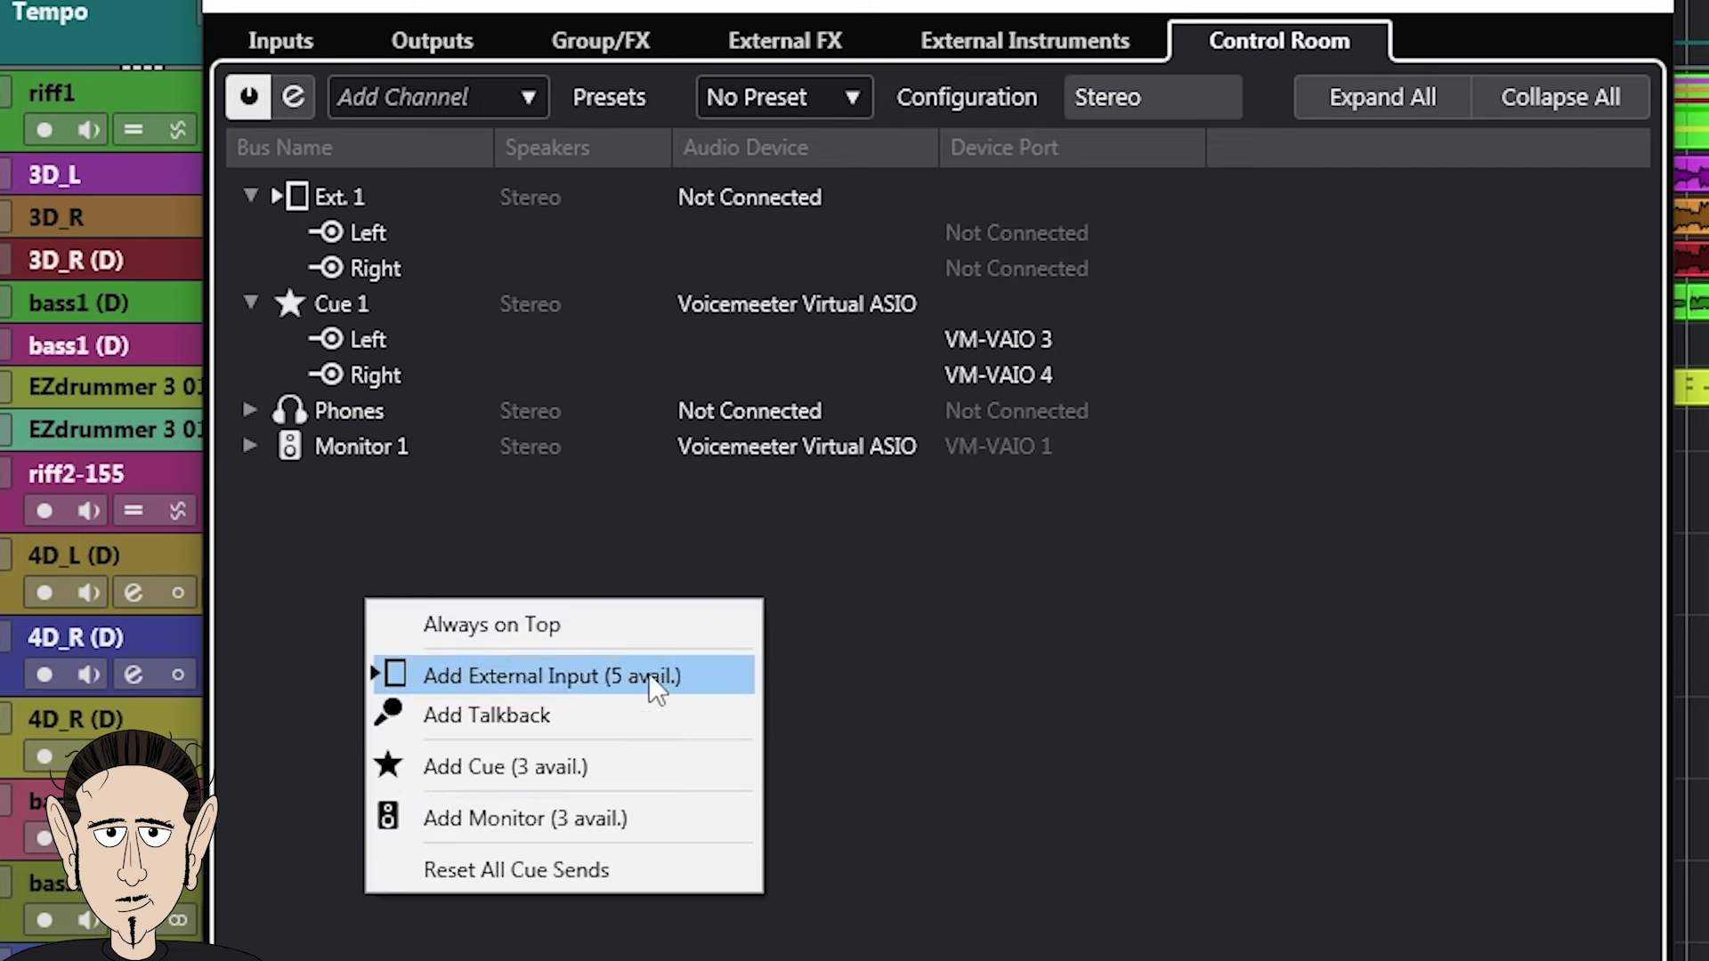
click(541, 712)
Connect Ext. 1 to Voicemeeter Virtual ASIO with its first port on VM-VAIO 3, and set the Talkback port to VM-VAIO 1.
click(747, 265)
click(748, 307)
click(1024, 233)
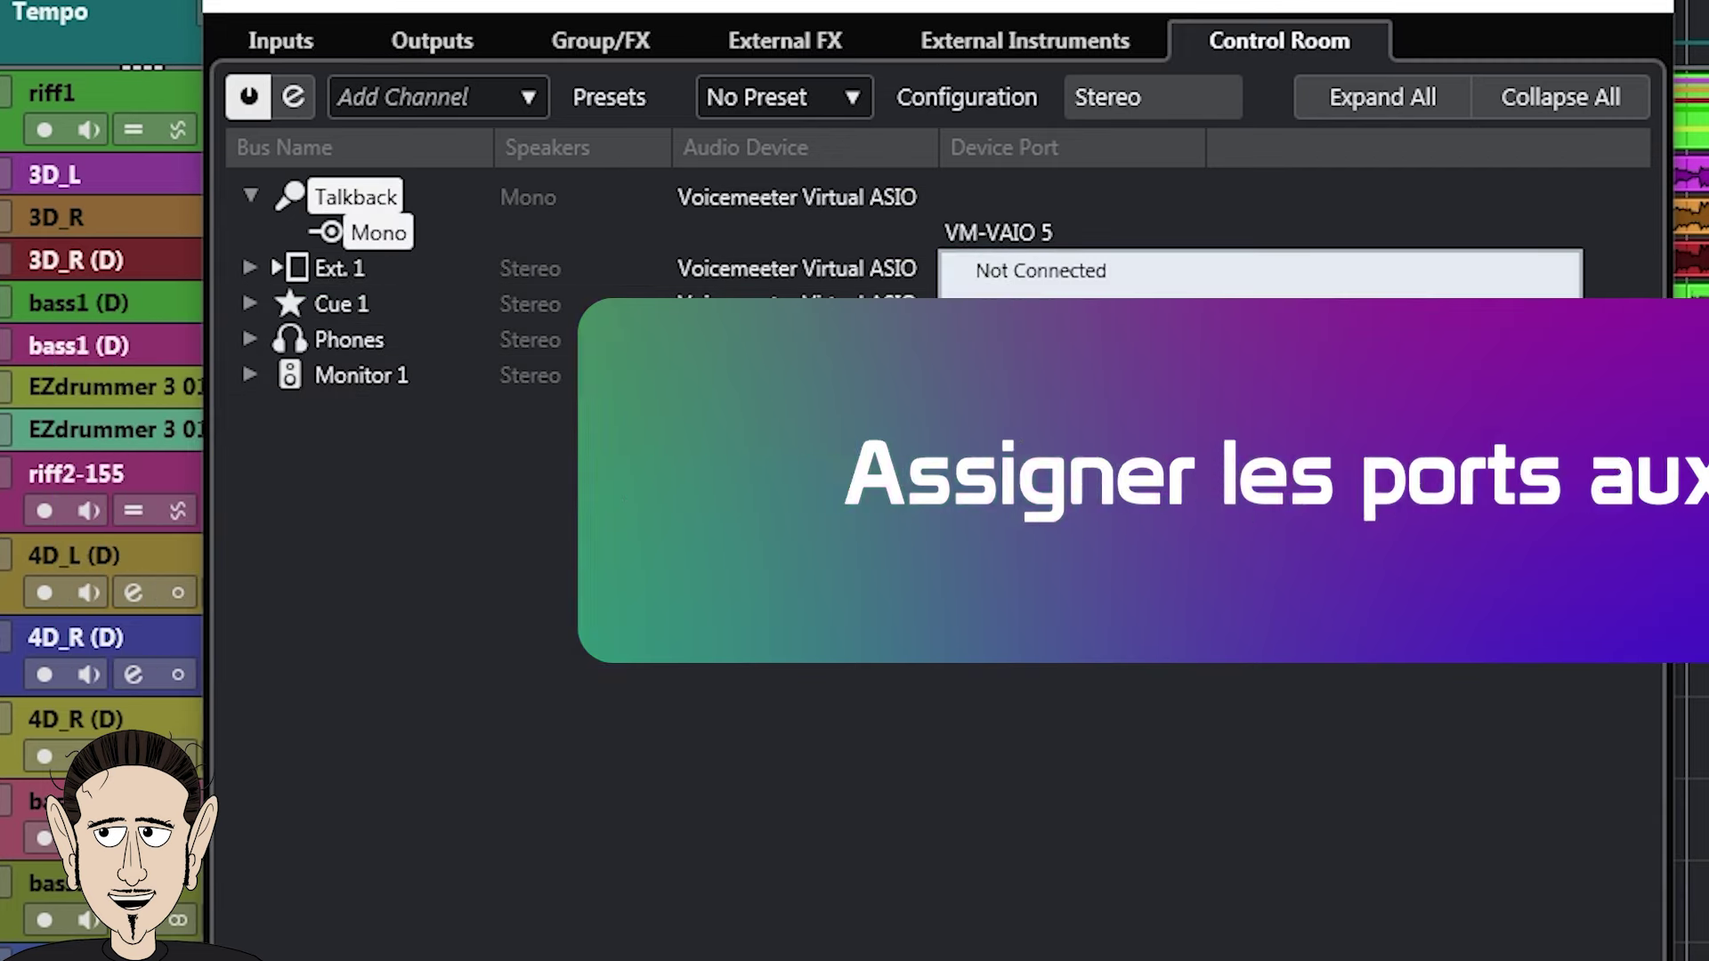
click(1024, 305)
click(996, 268)
click(1023, 438)
click(1103, 515)
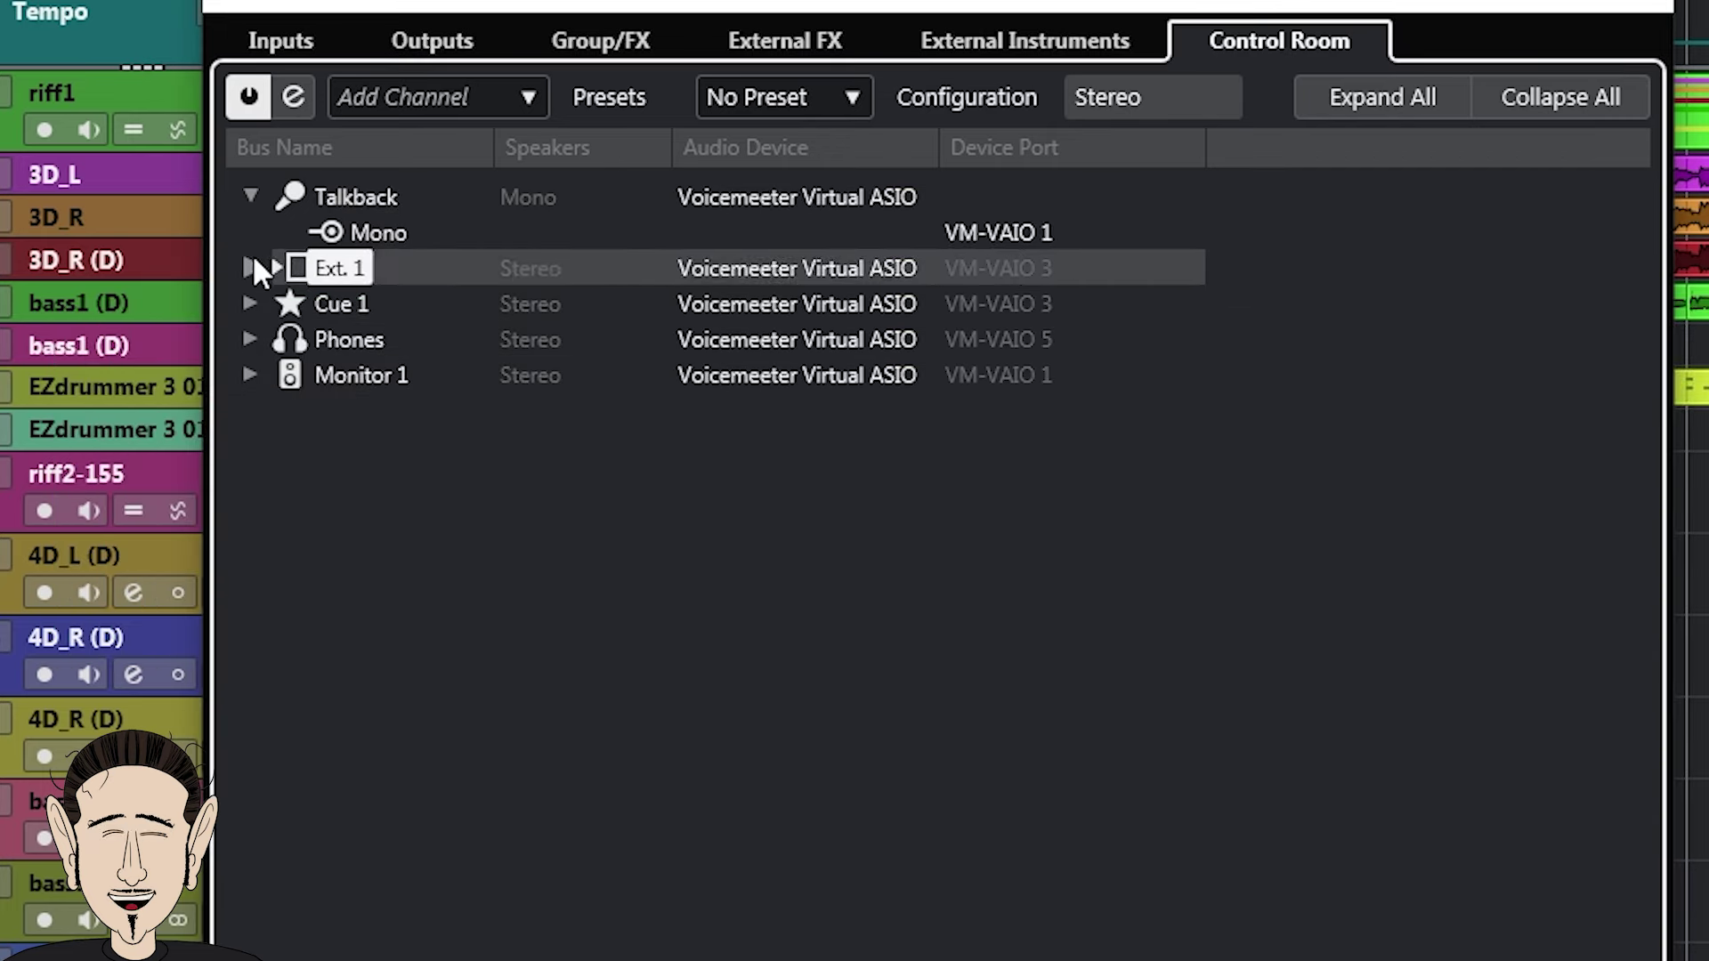
Set Cue 1's left port to VM-VAIO 7, reassign its right port, and close the Audio Connections window.
click(250, 268)
click(250, 374)
click(1014, 411)
click(1023, 714)
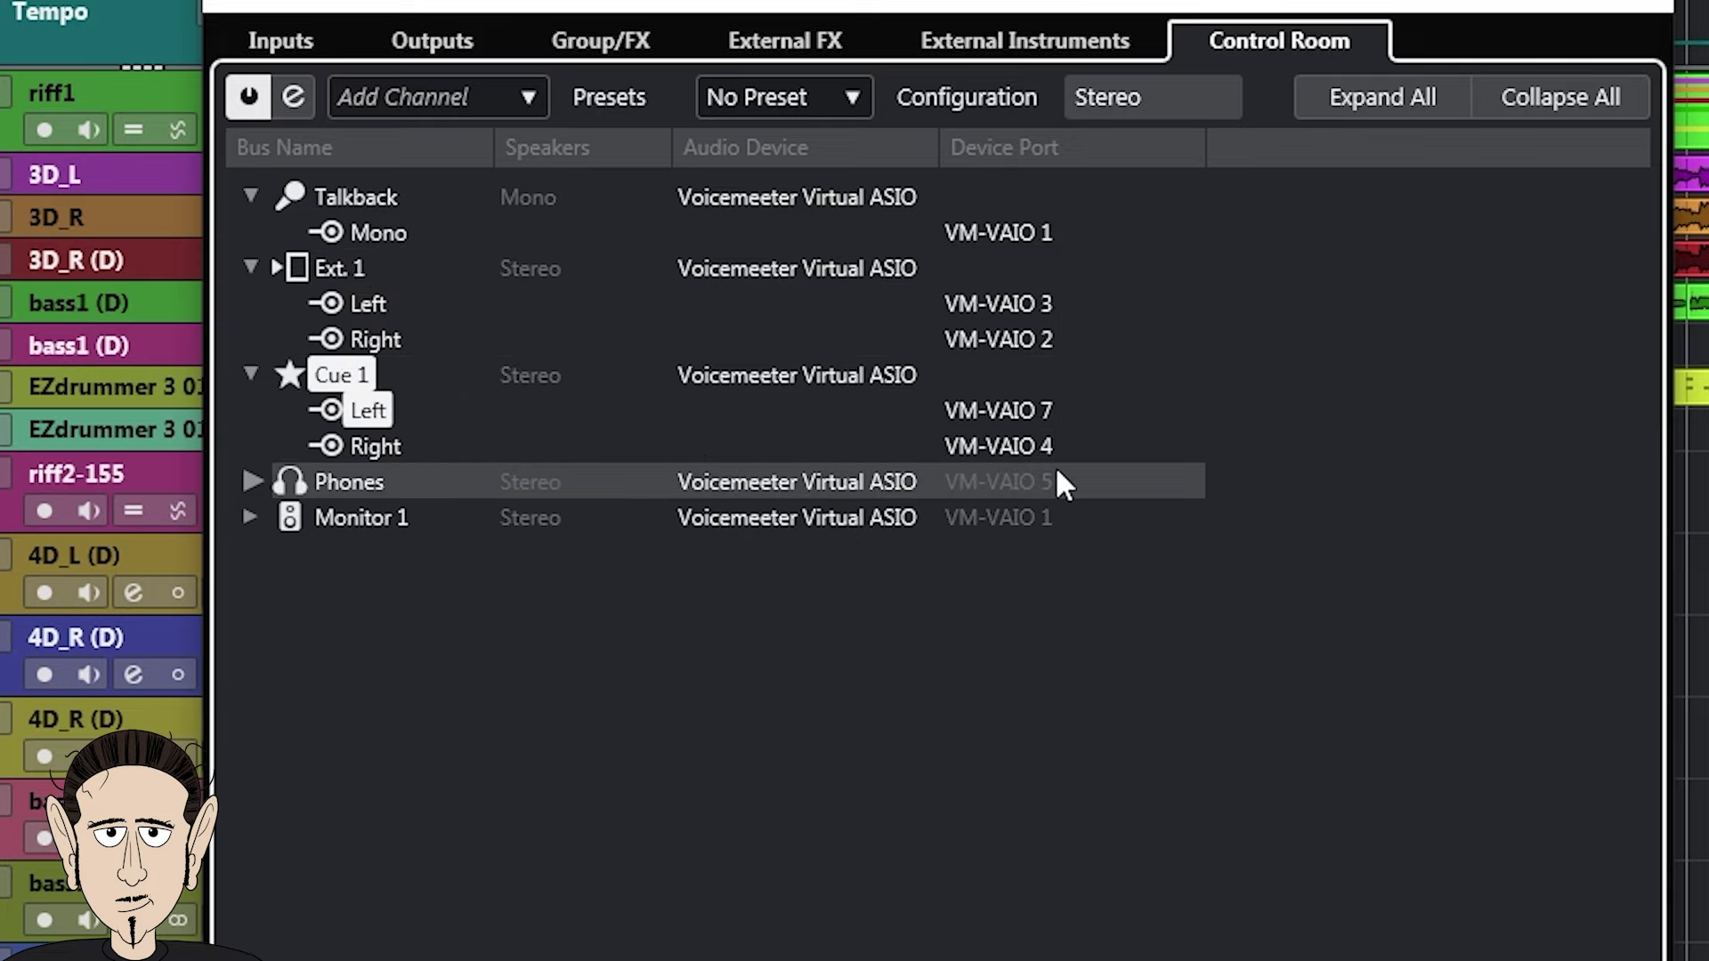
click(1023, 448)
click(1061, 784)
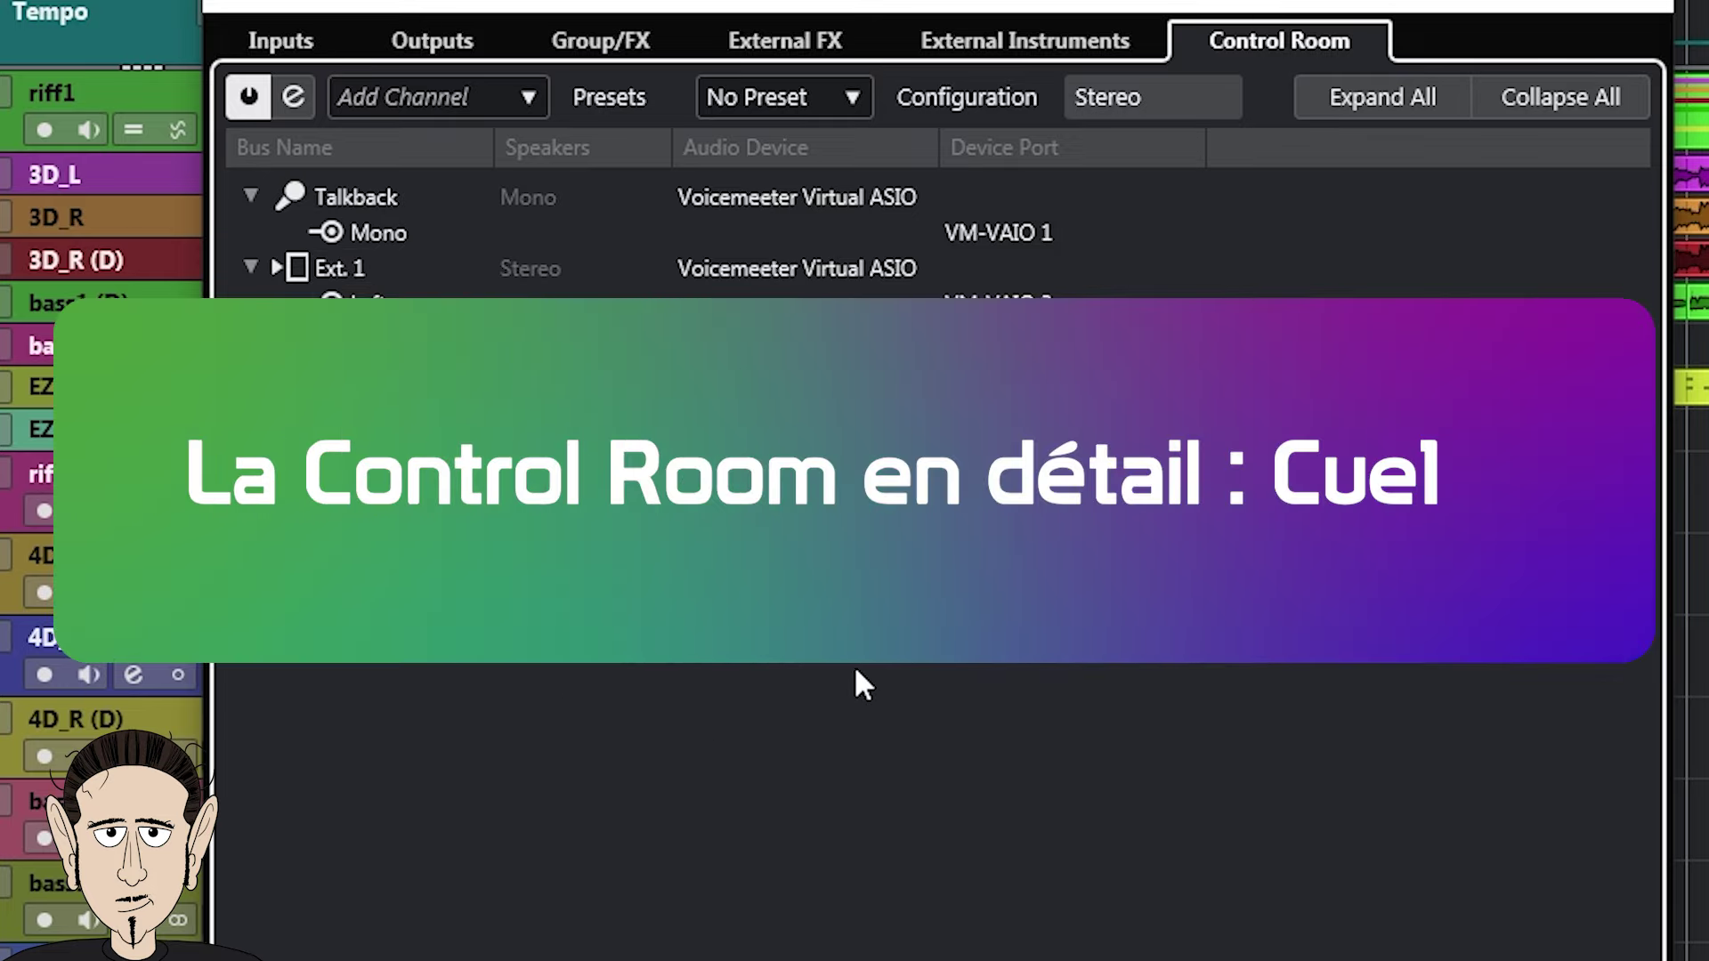
click(1593, 11)
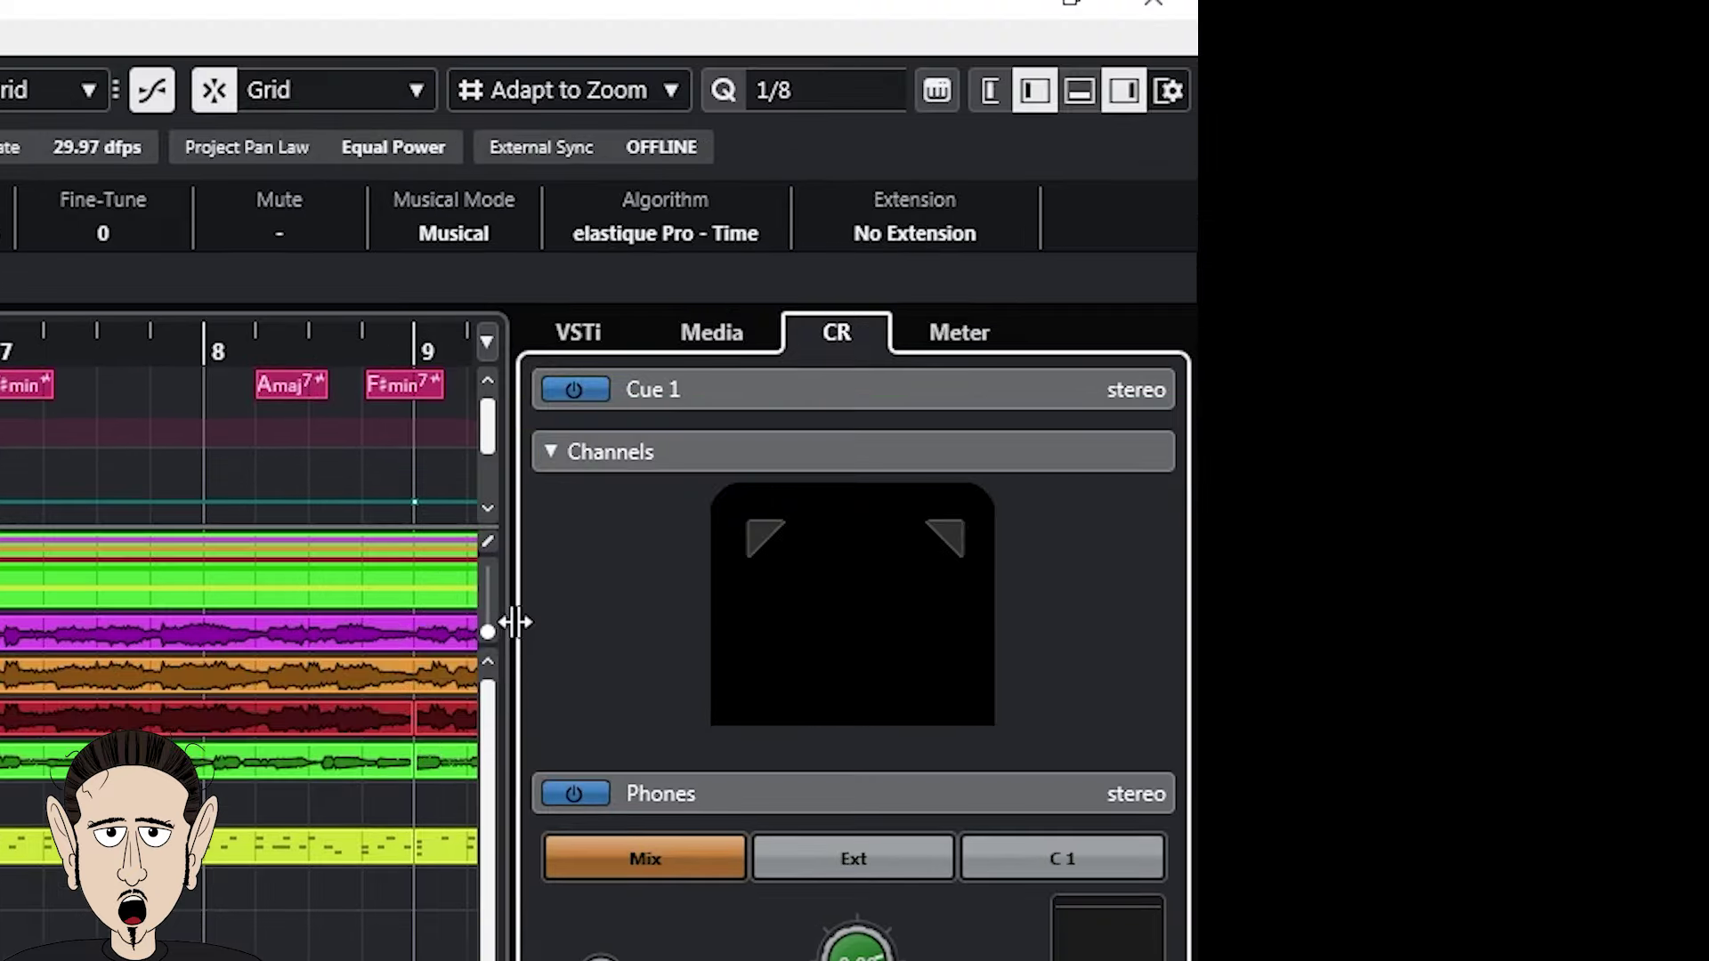
Widen the Control Room panel slightly and toggle the Cue 1 channel off and back on.
drag(514, 623, 496, 622)
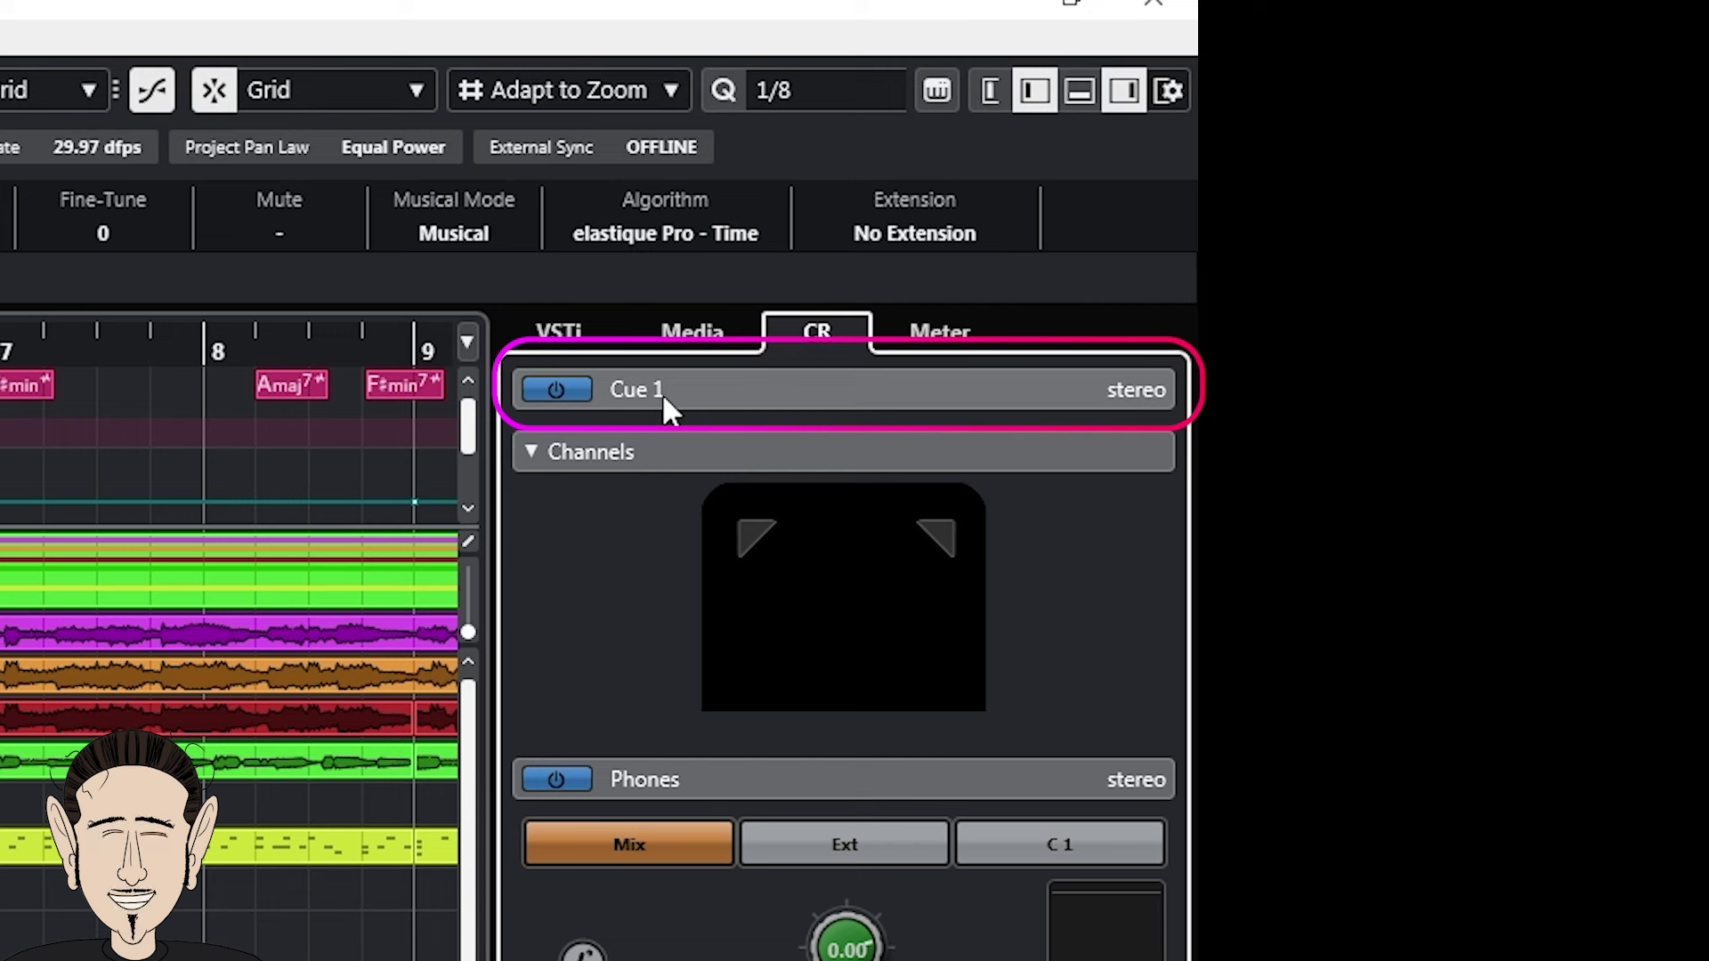
click(576, 389)
click(565, 392)
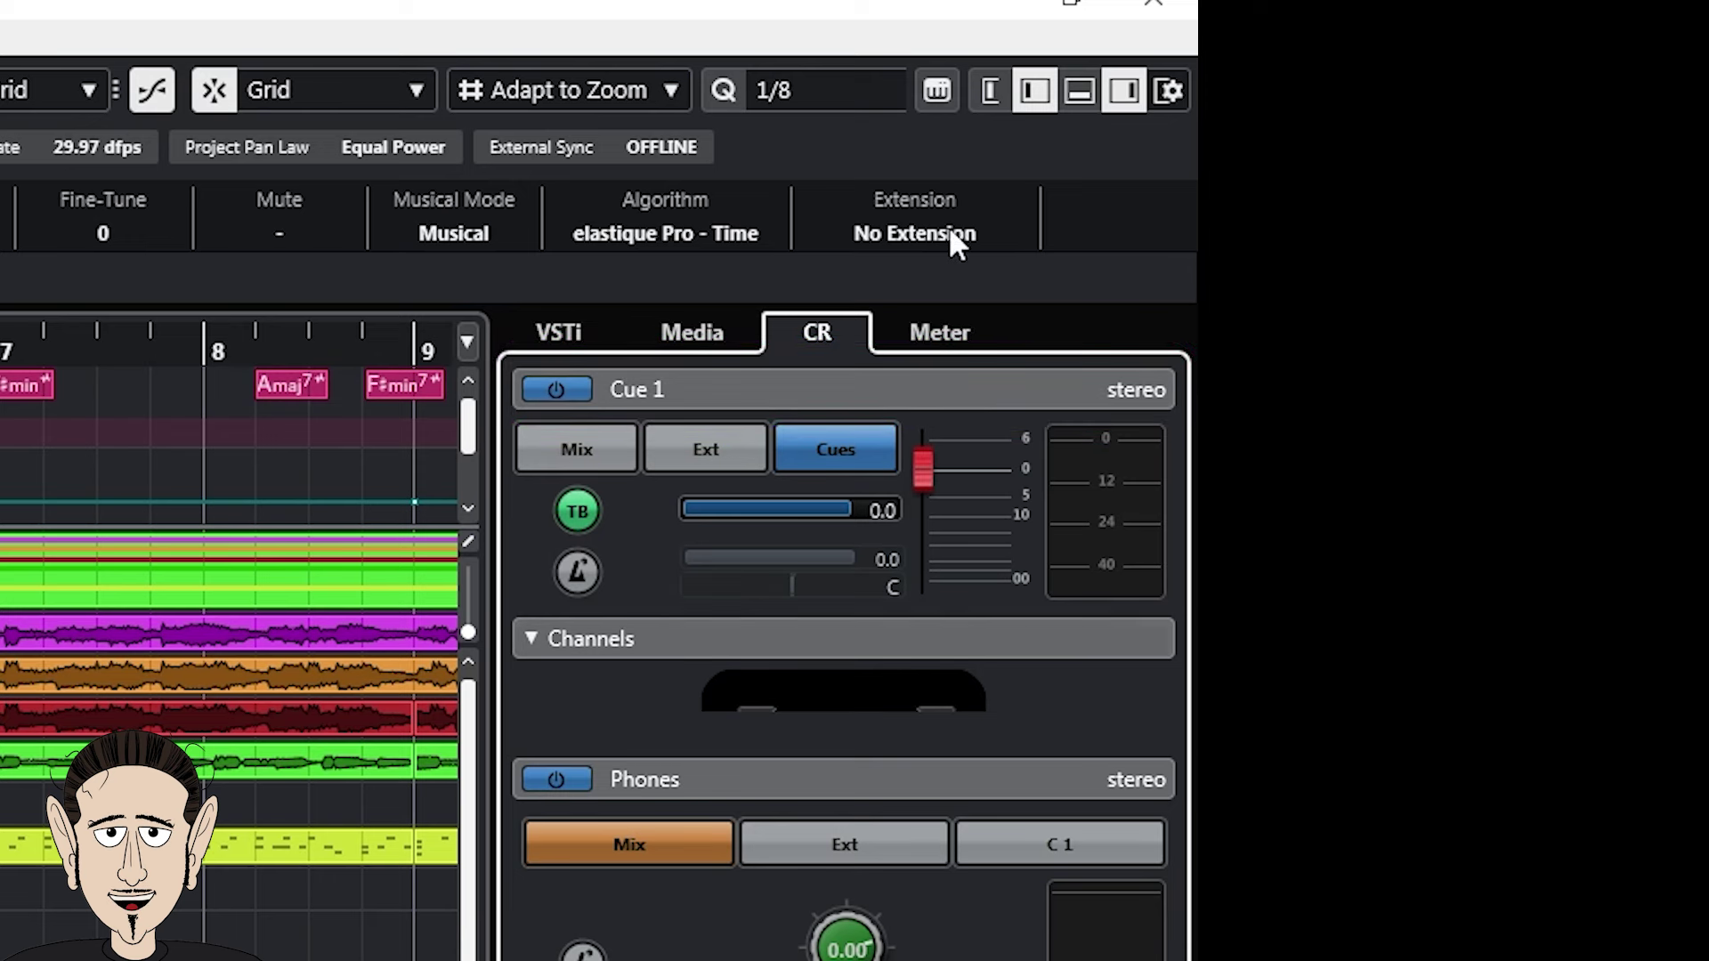
Cycle Cue 1's source through Mix, Ext and Cues, and toggle its talkback off and on.
click(584, 441)
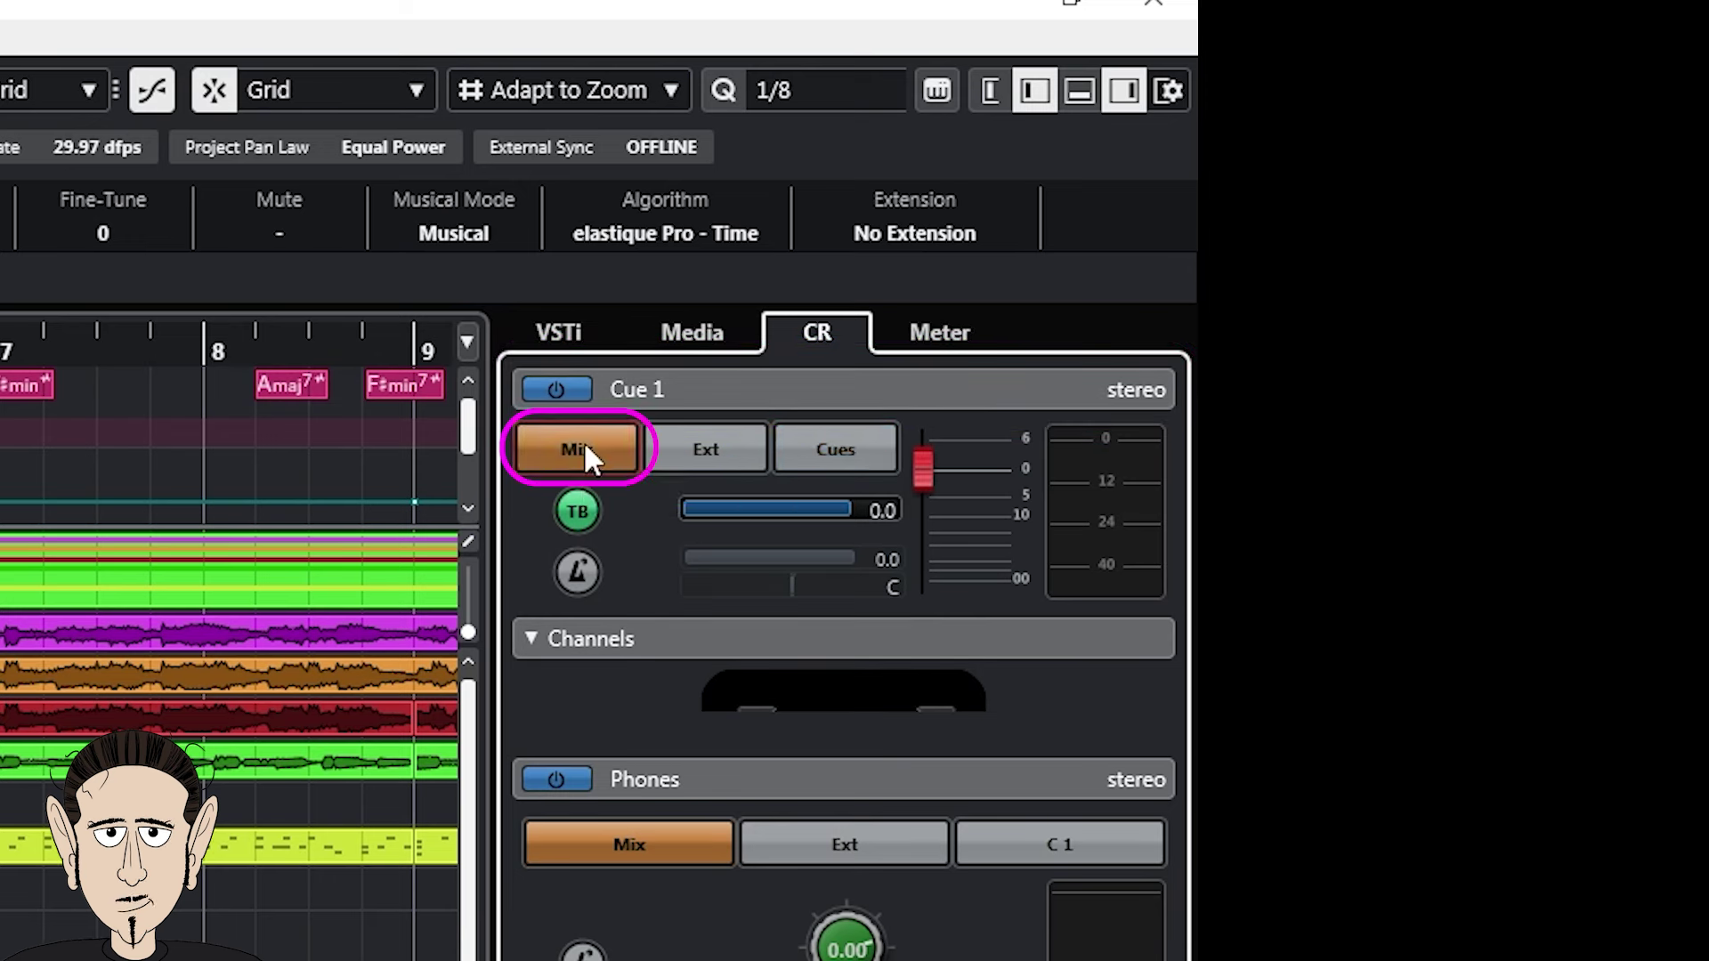
click(721, 461)
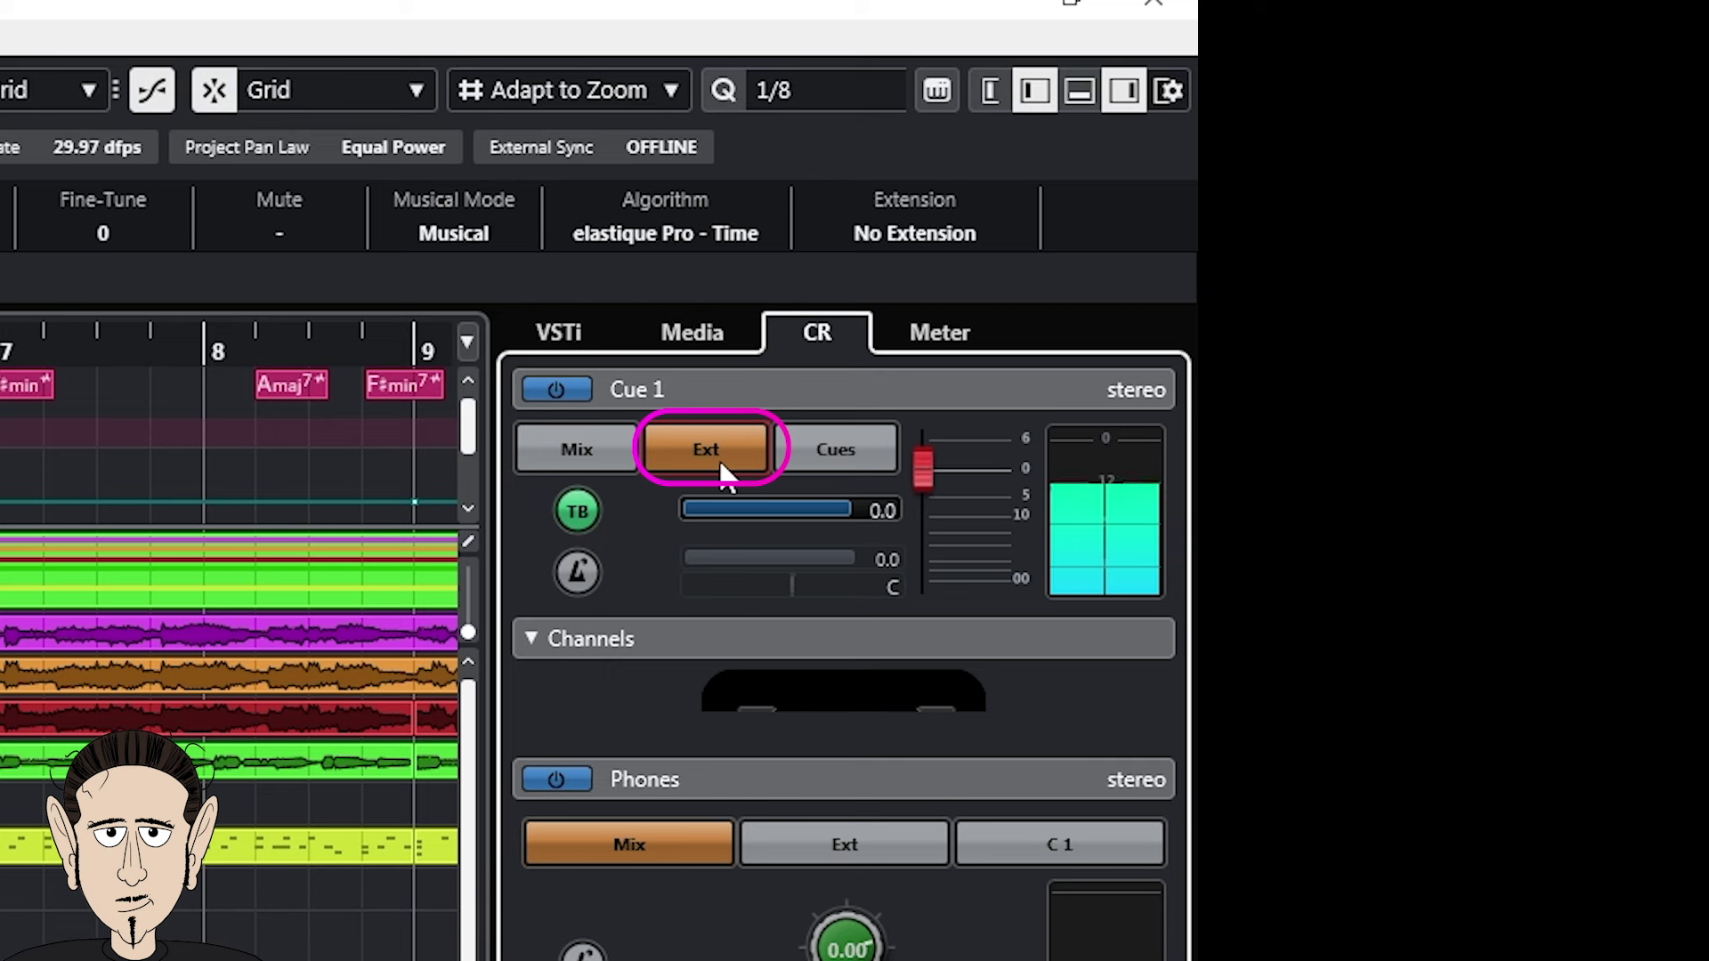
click(837, 447)
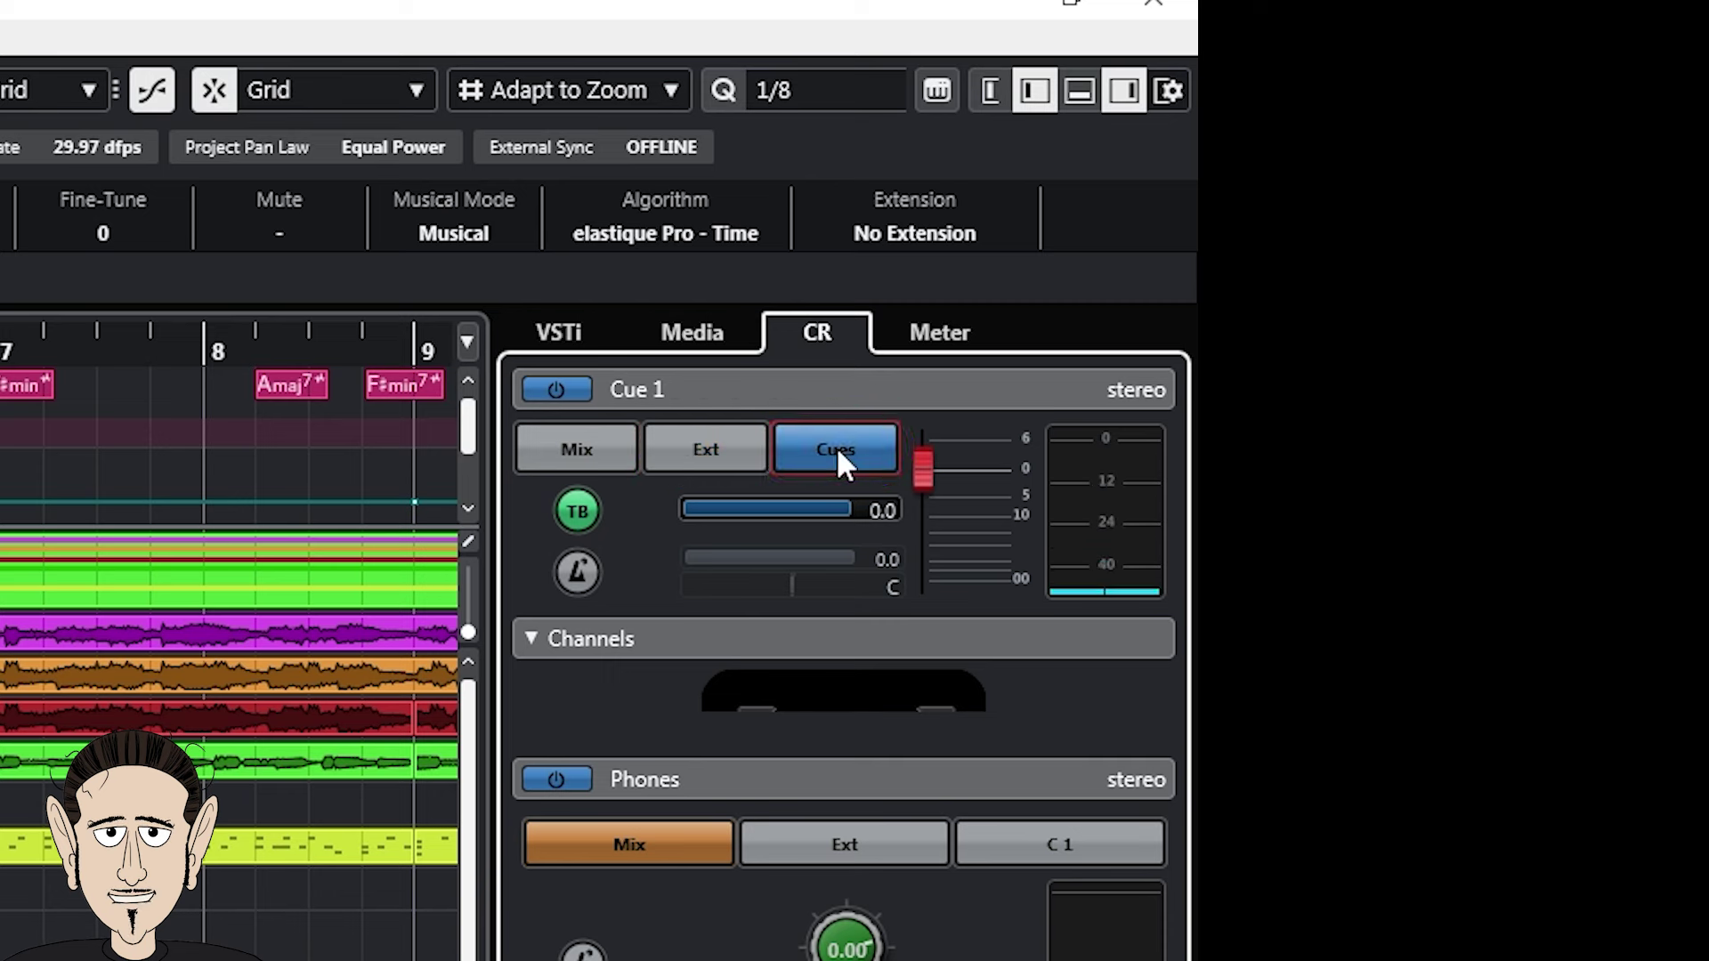
click(578, 512)
click(578, 512)
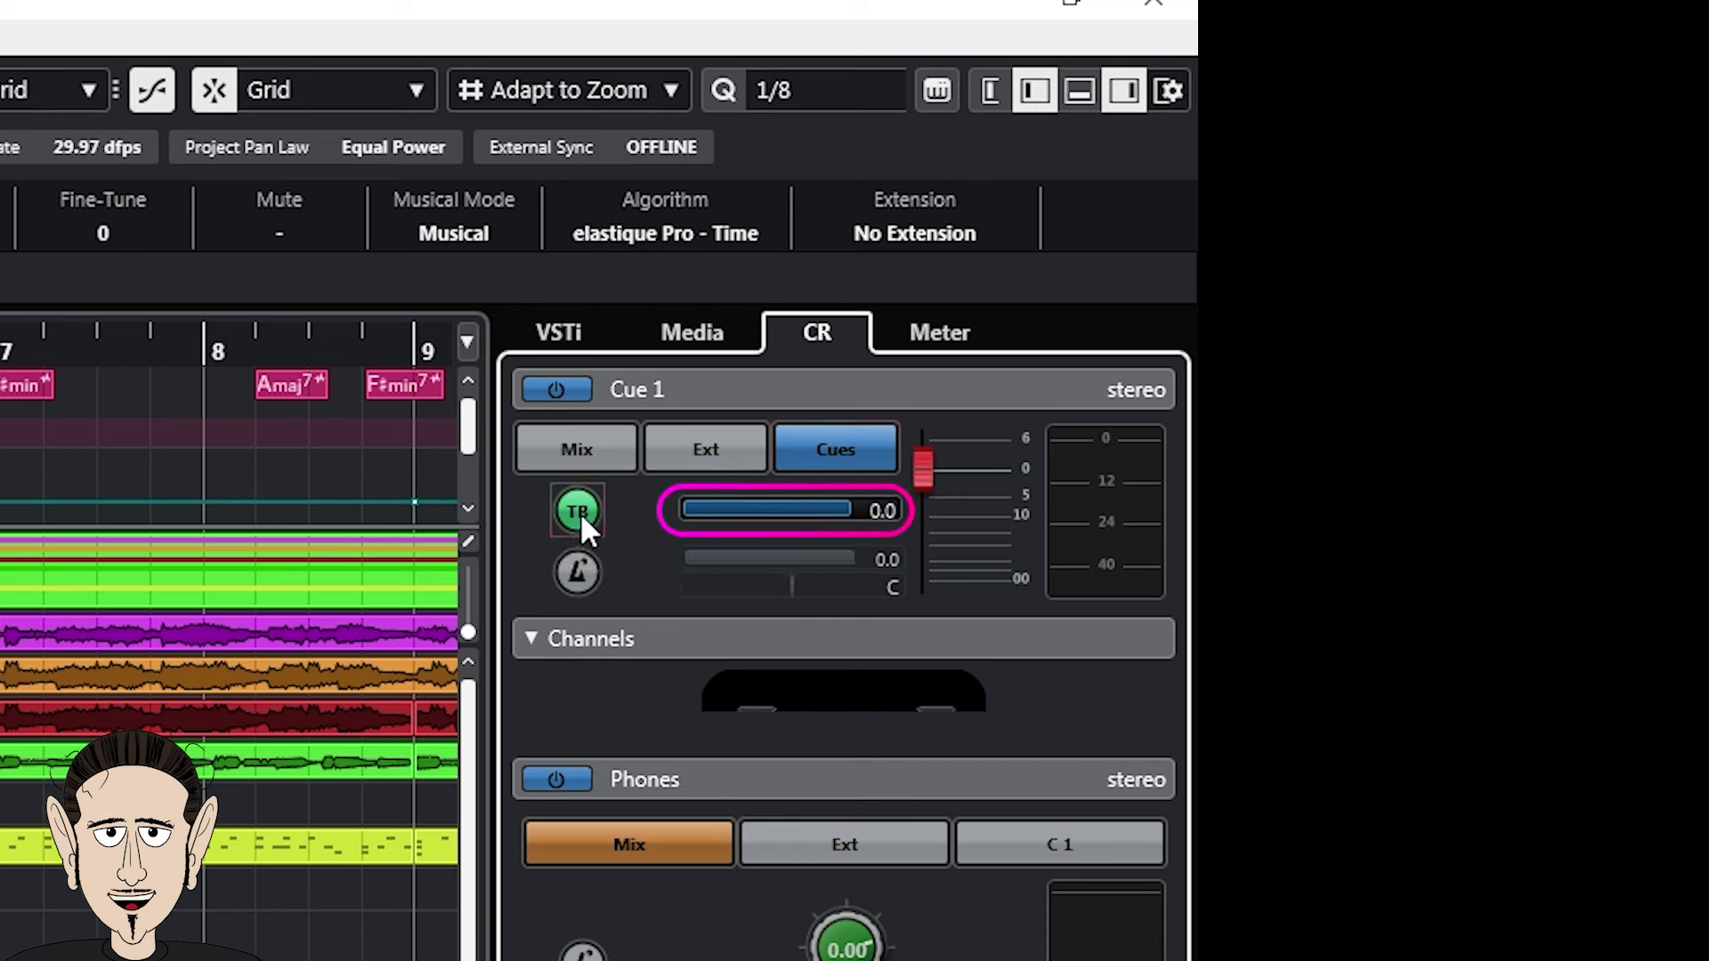
Set Cue 1's talkback level to -9.6 and source to Mix, with its metronome click enabled at level -1.0 and pan R17.
drag(845, 503, 730, 494)
click(592, 448)
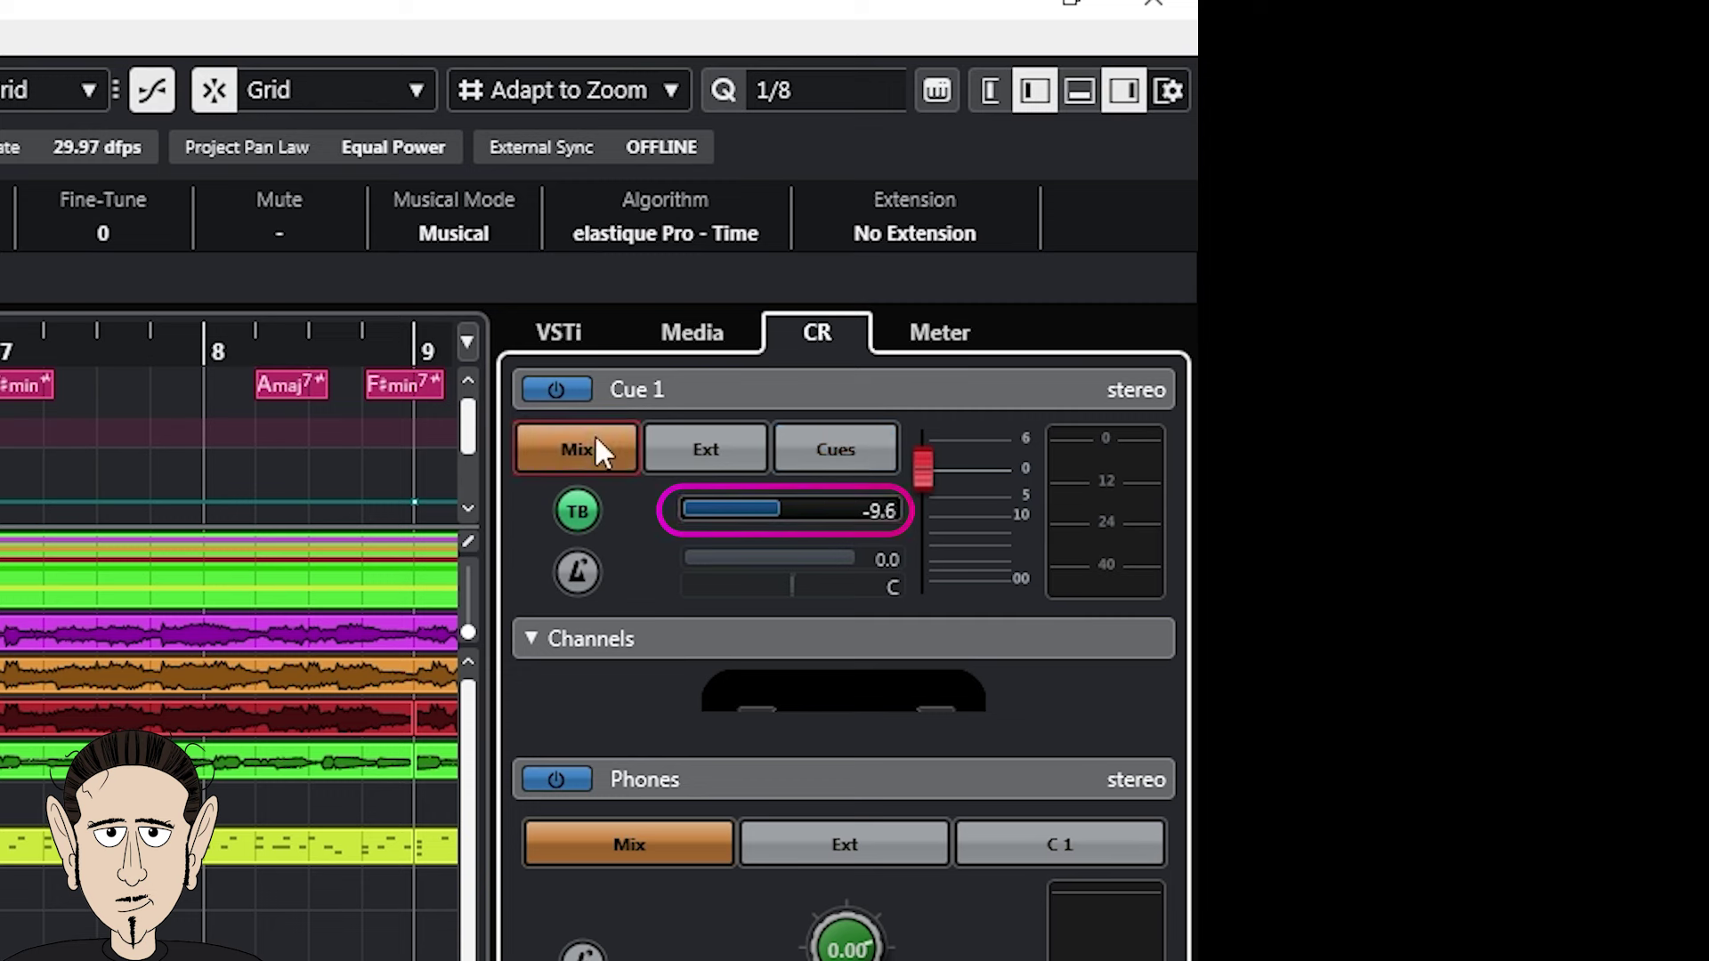
click(587, 576)
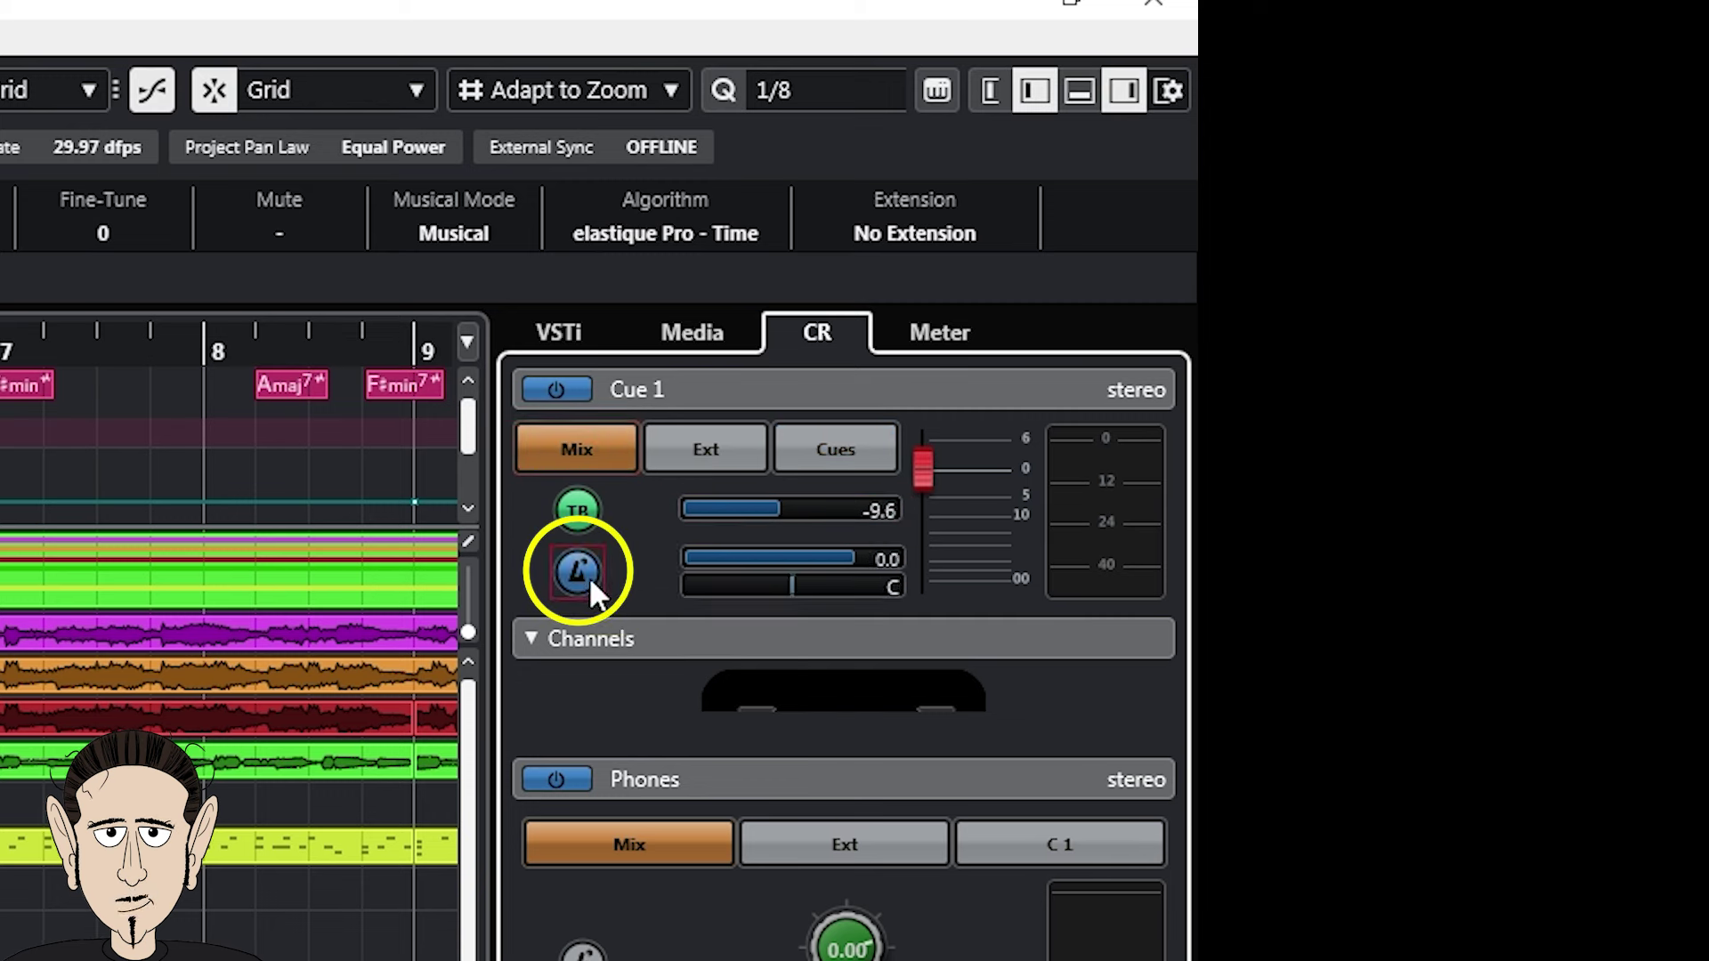
drag(797, 589, 783, 552)
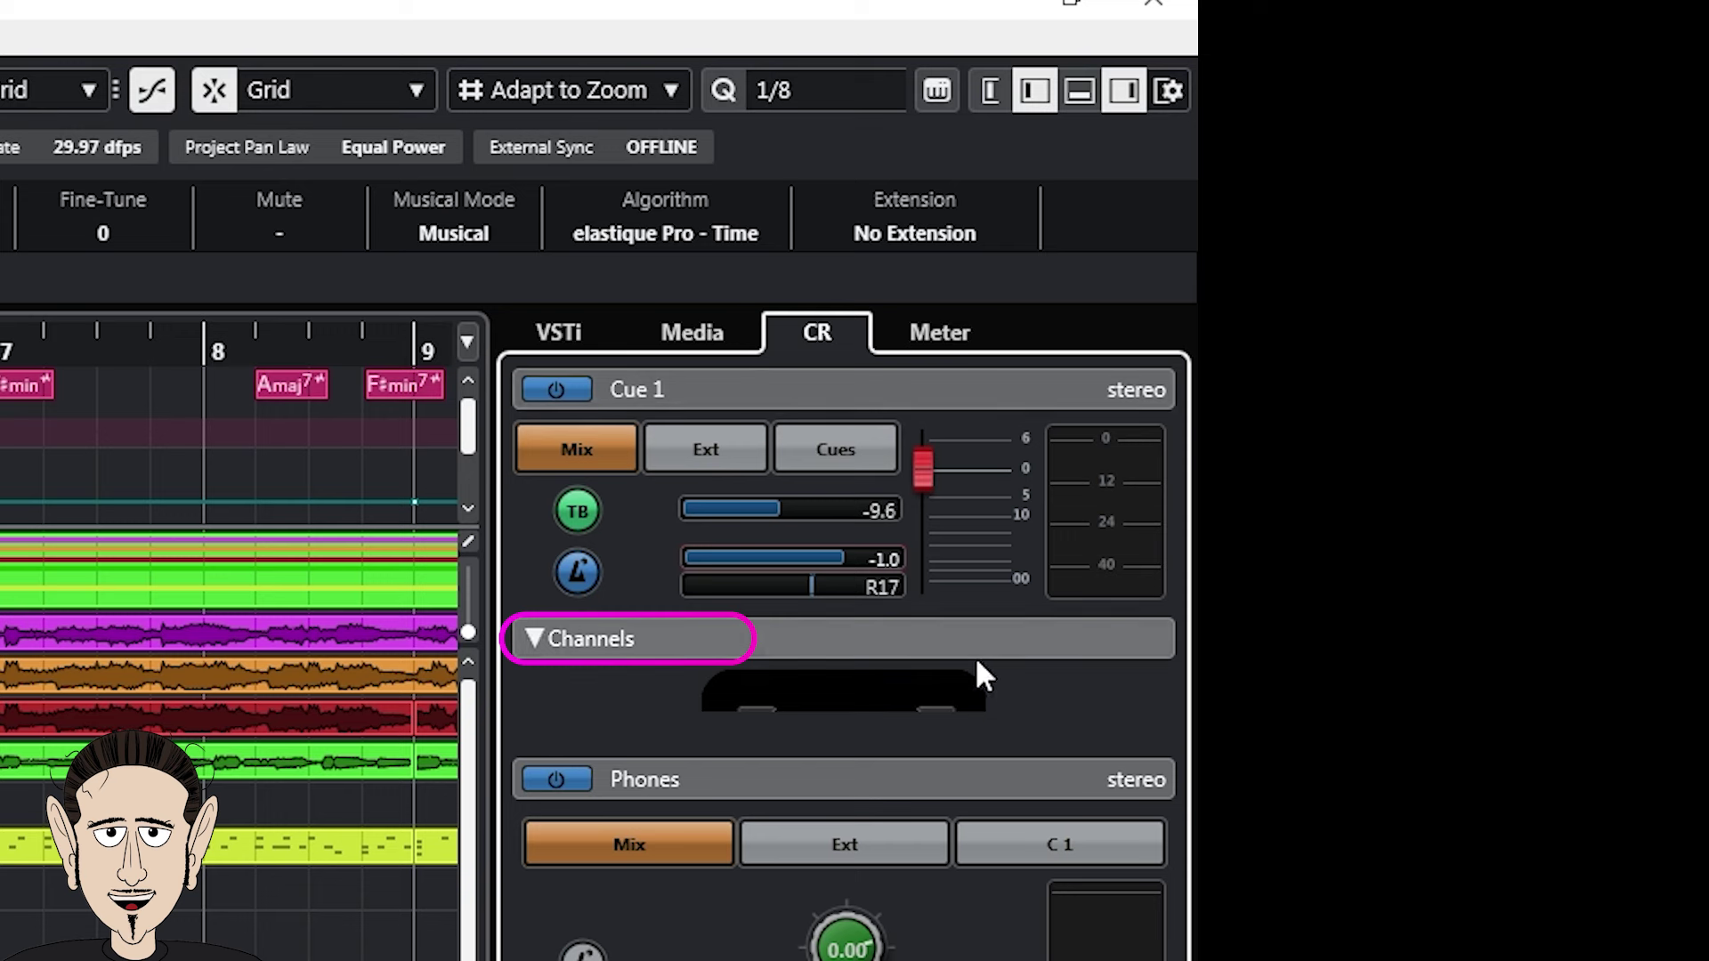
Examine the speaker layout in the Channels section, and collapse the Cue 1 settings.
click(600, 637)
click(600, 639)
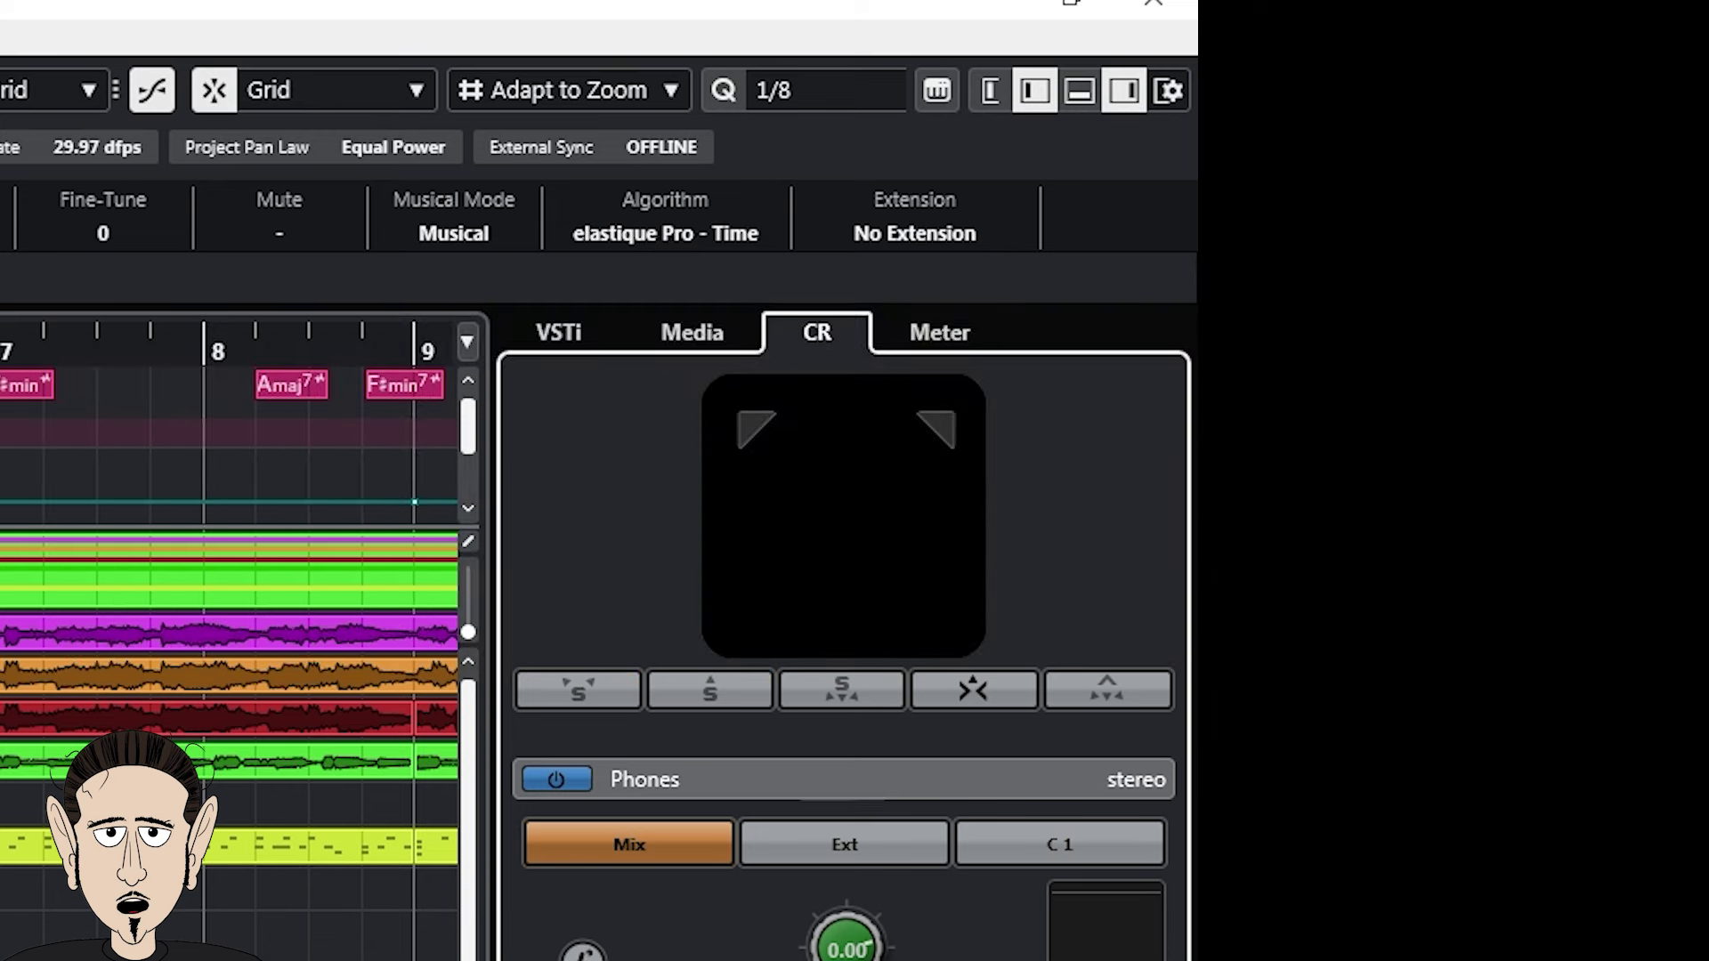
click(552, 645)
click(552, 646)
click(734, 386)
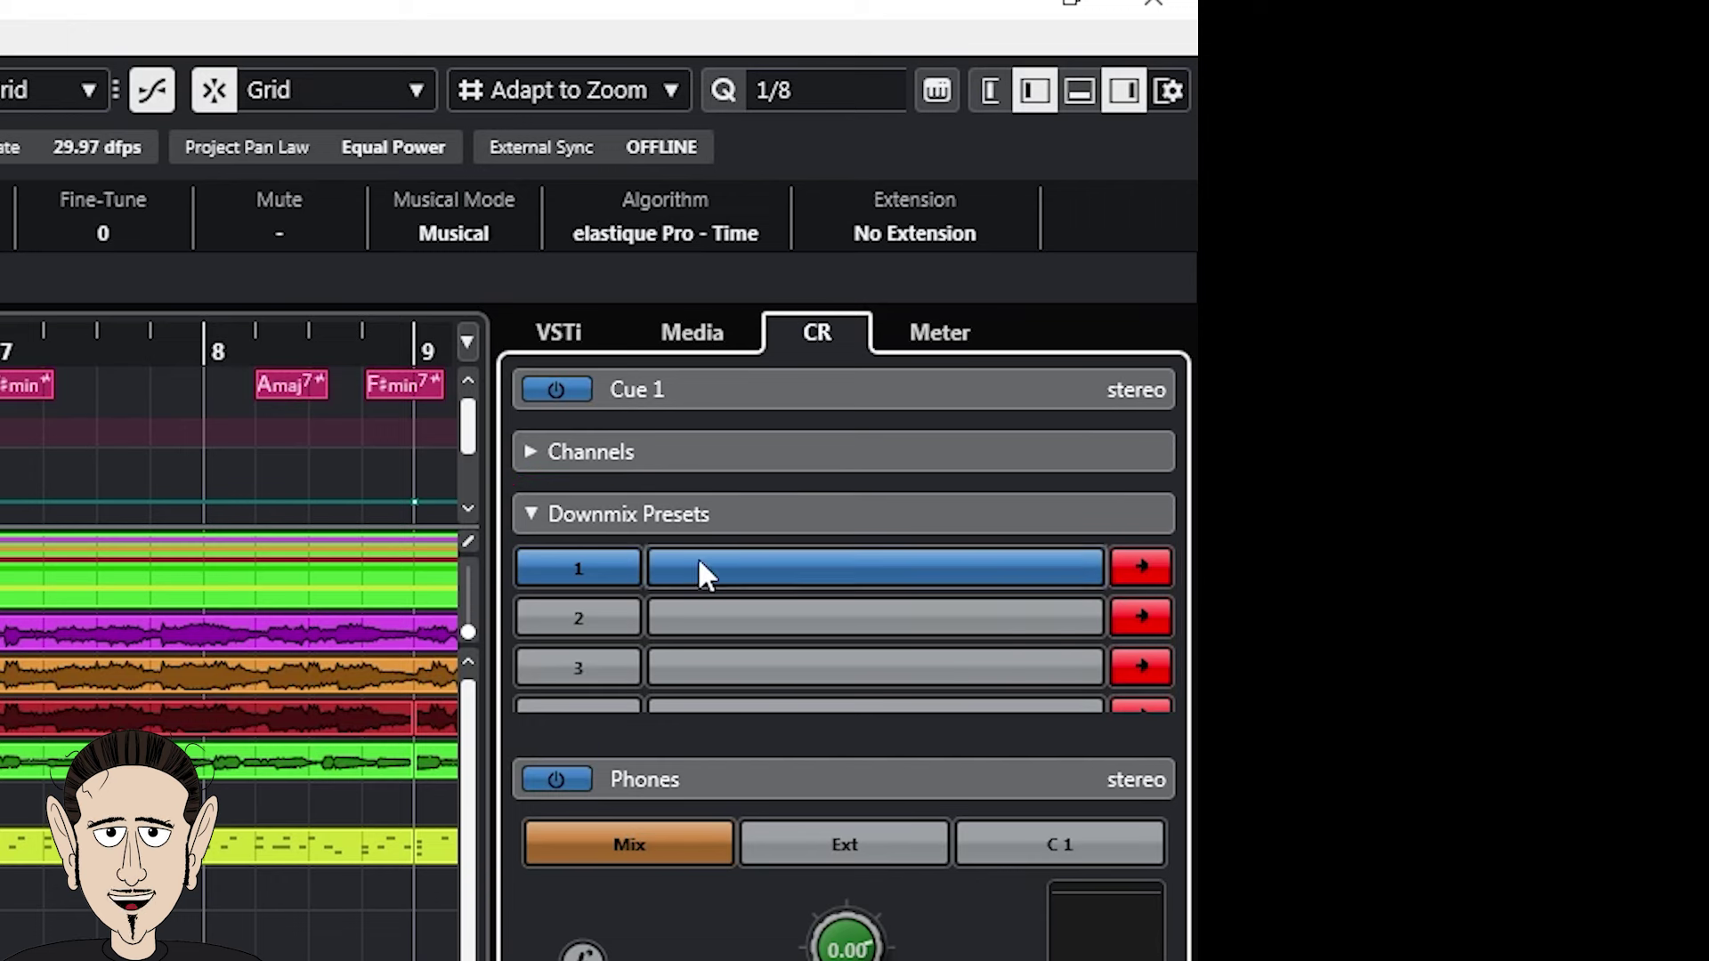
Switch through downmix presets 2 and 3, ending on preset 4.
click(585, 614)
click(563, 657)
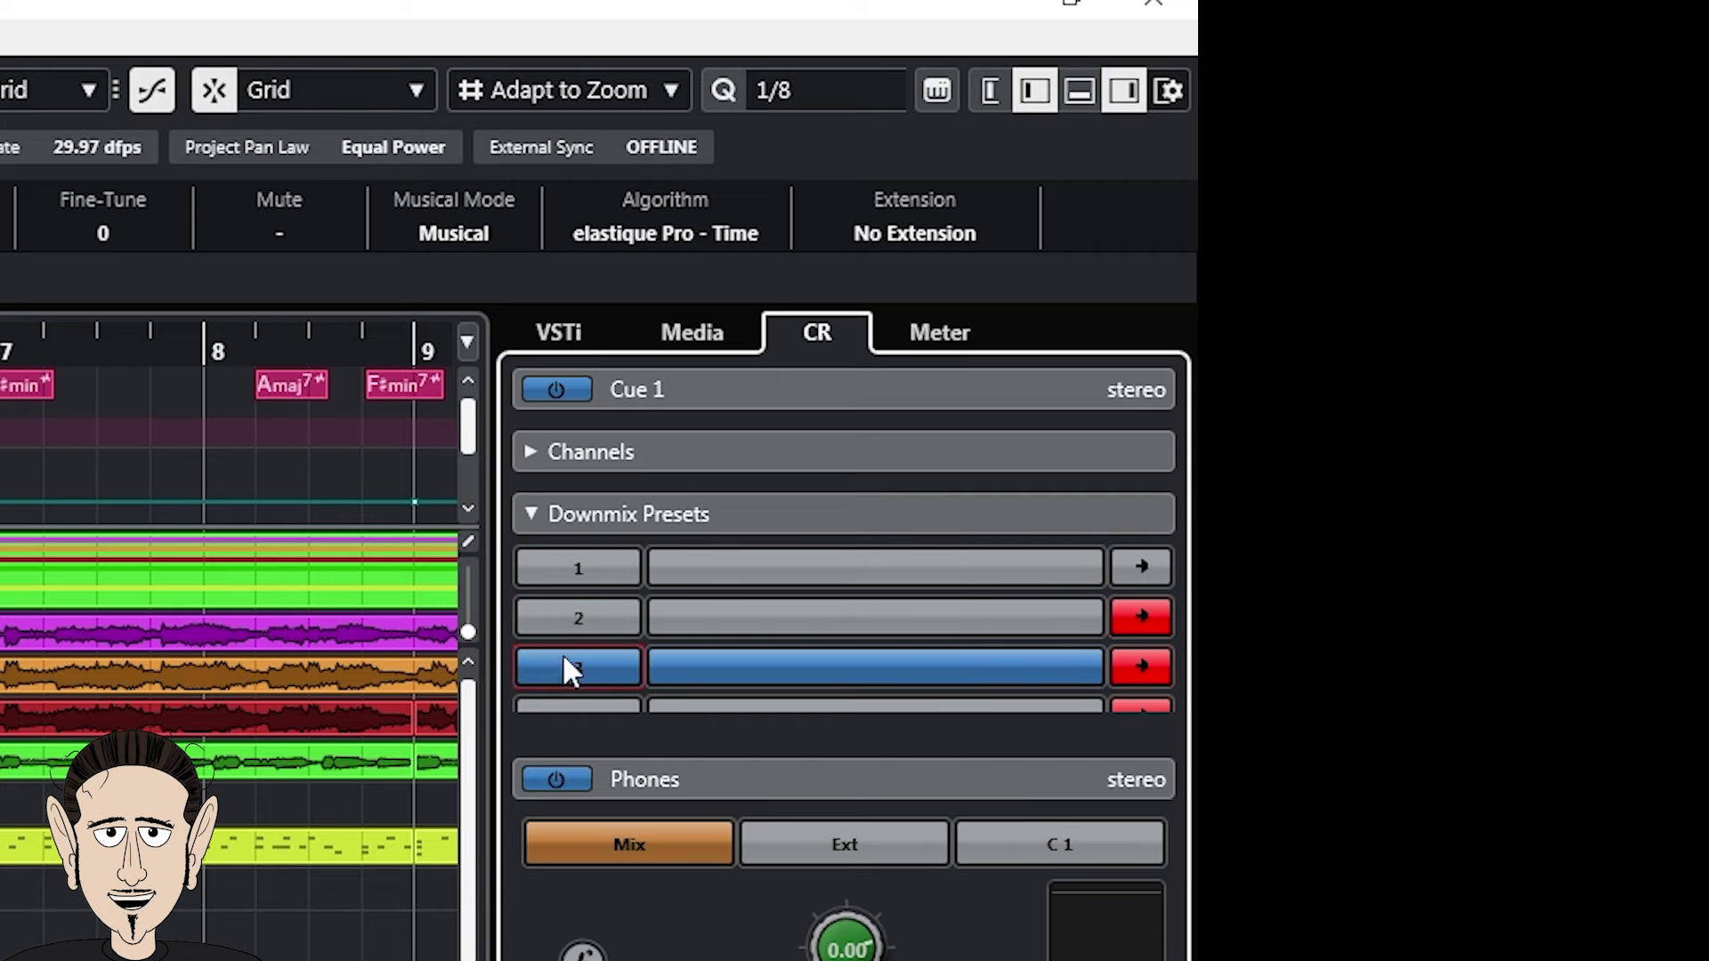
click(580, 705)
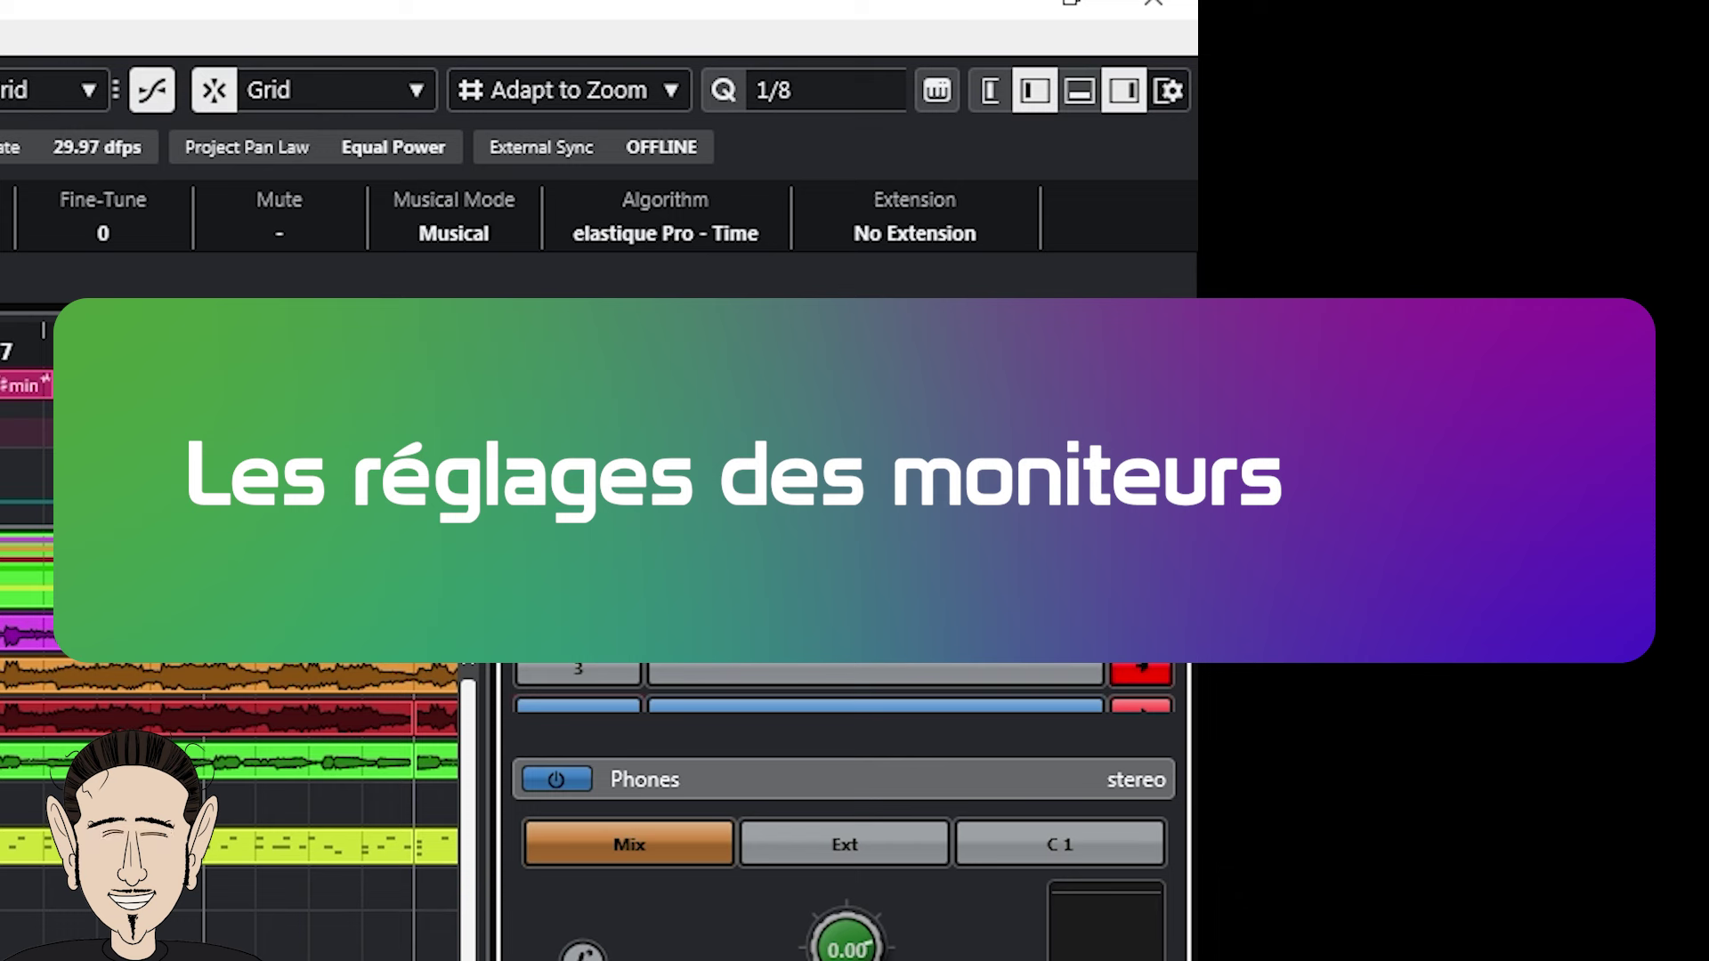
Open the Monitors section to examine the monitor settings.
click(675, 561)
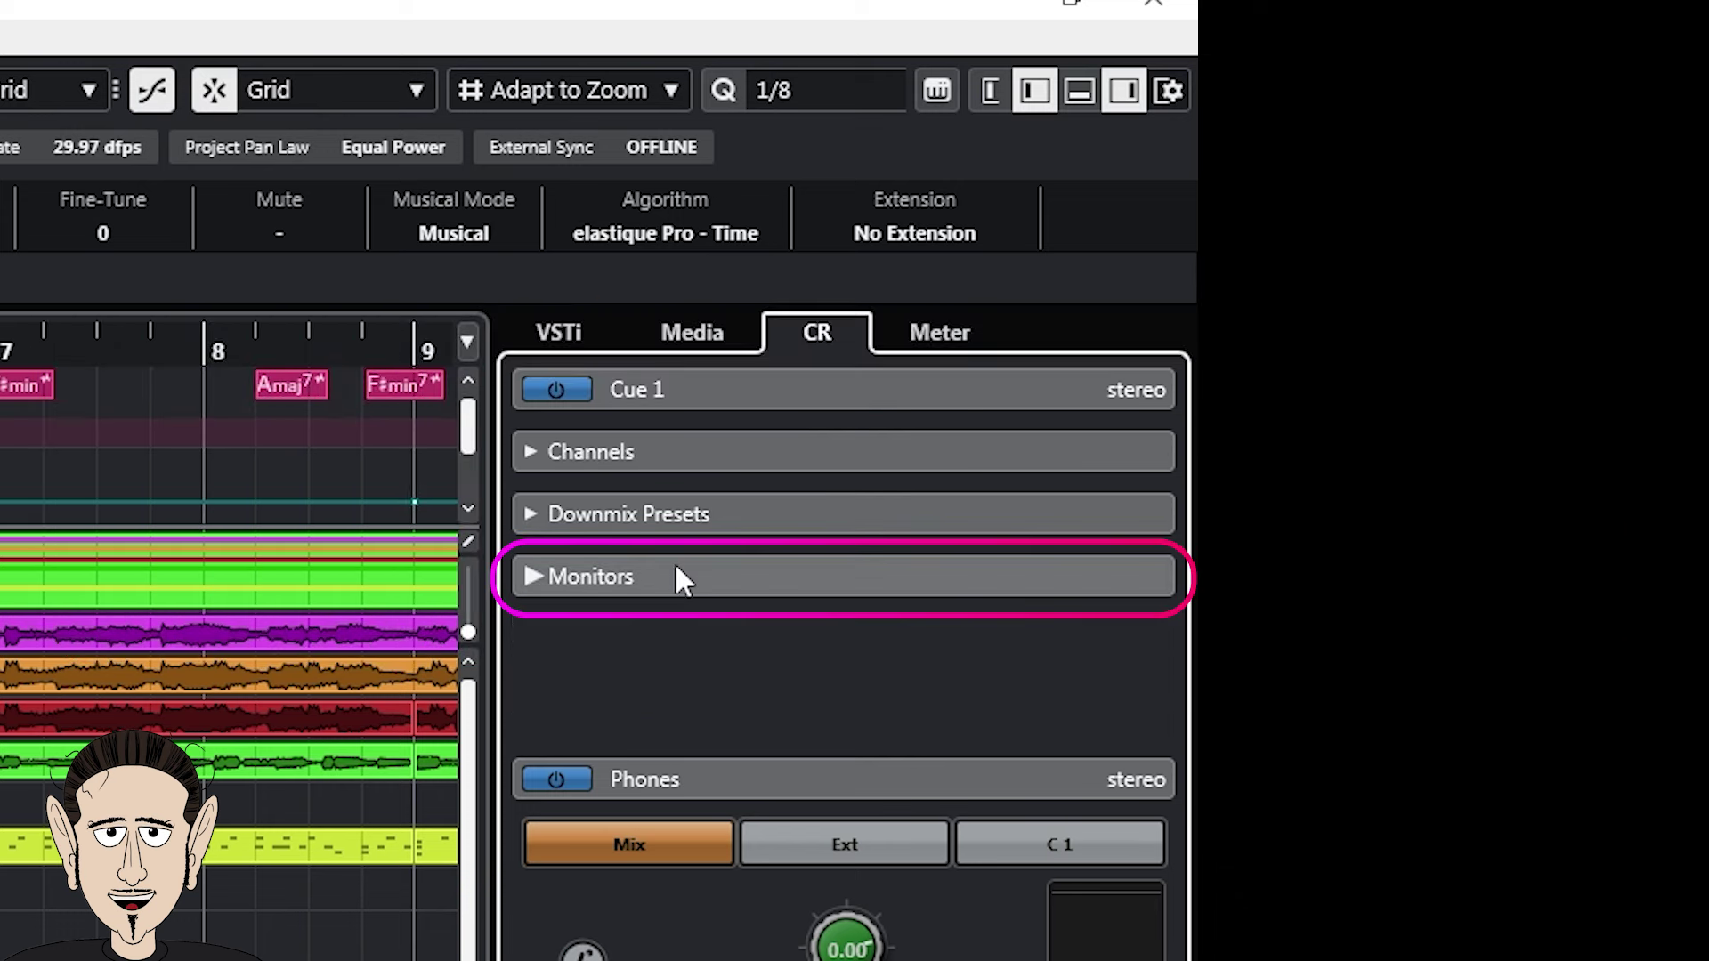
click(676, 574)
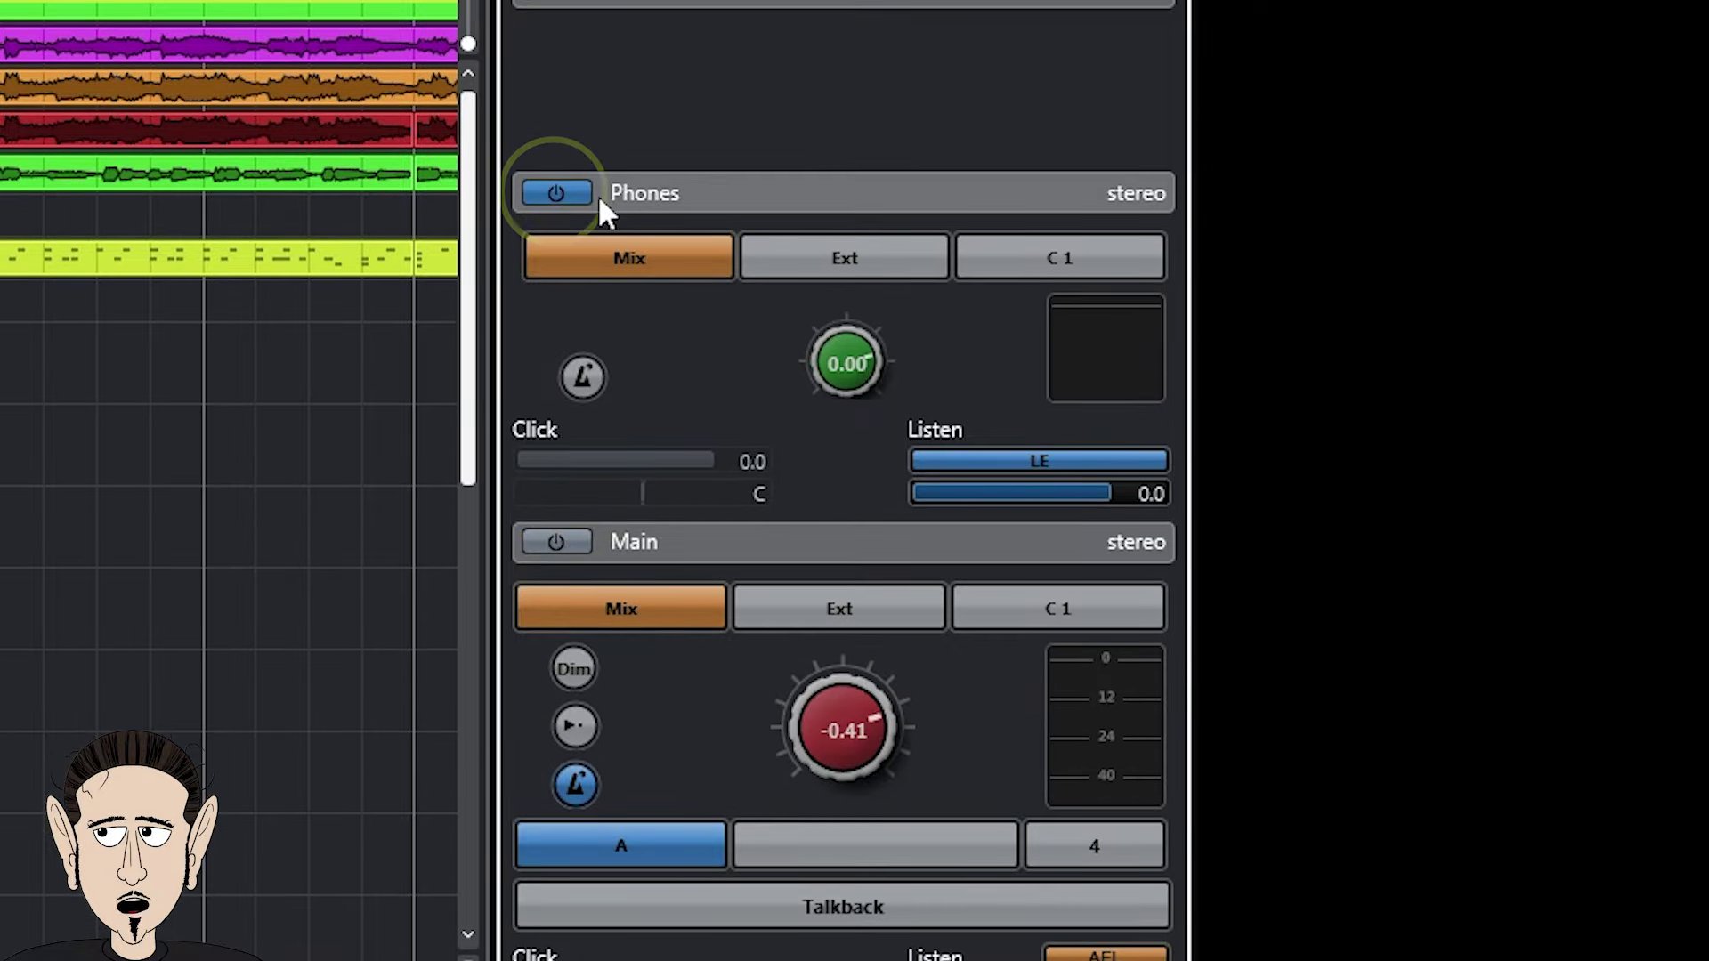
Activate the Phones channel and add a second Cue channel in the Control Room connections.
click(562, 192)
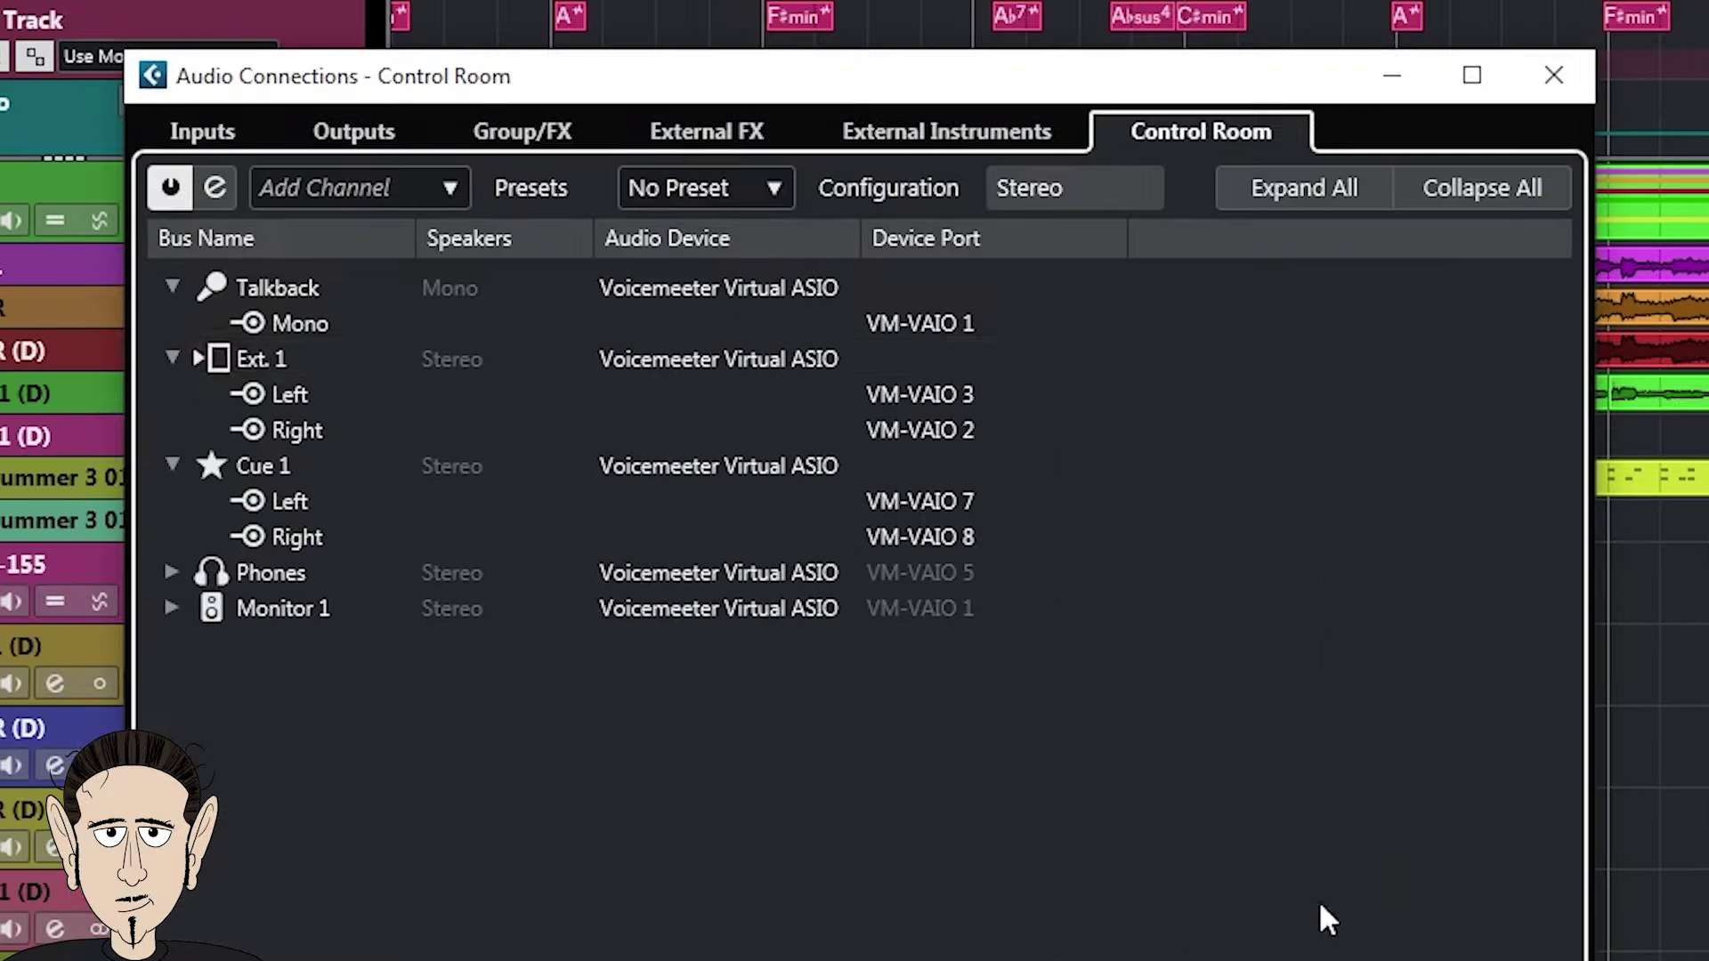
right_click(384, 731)
click(591, 858)
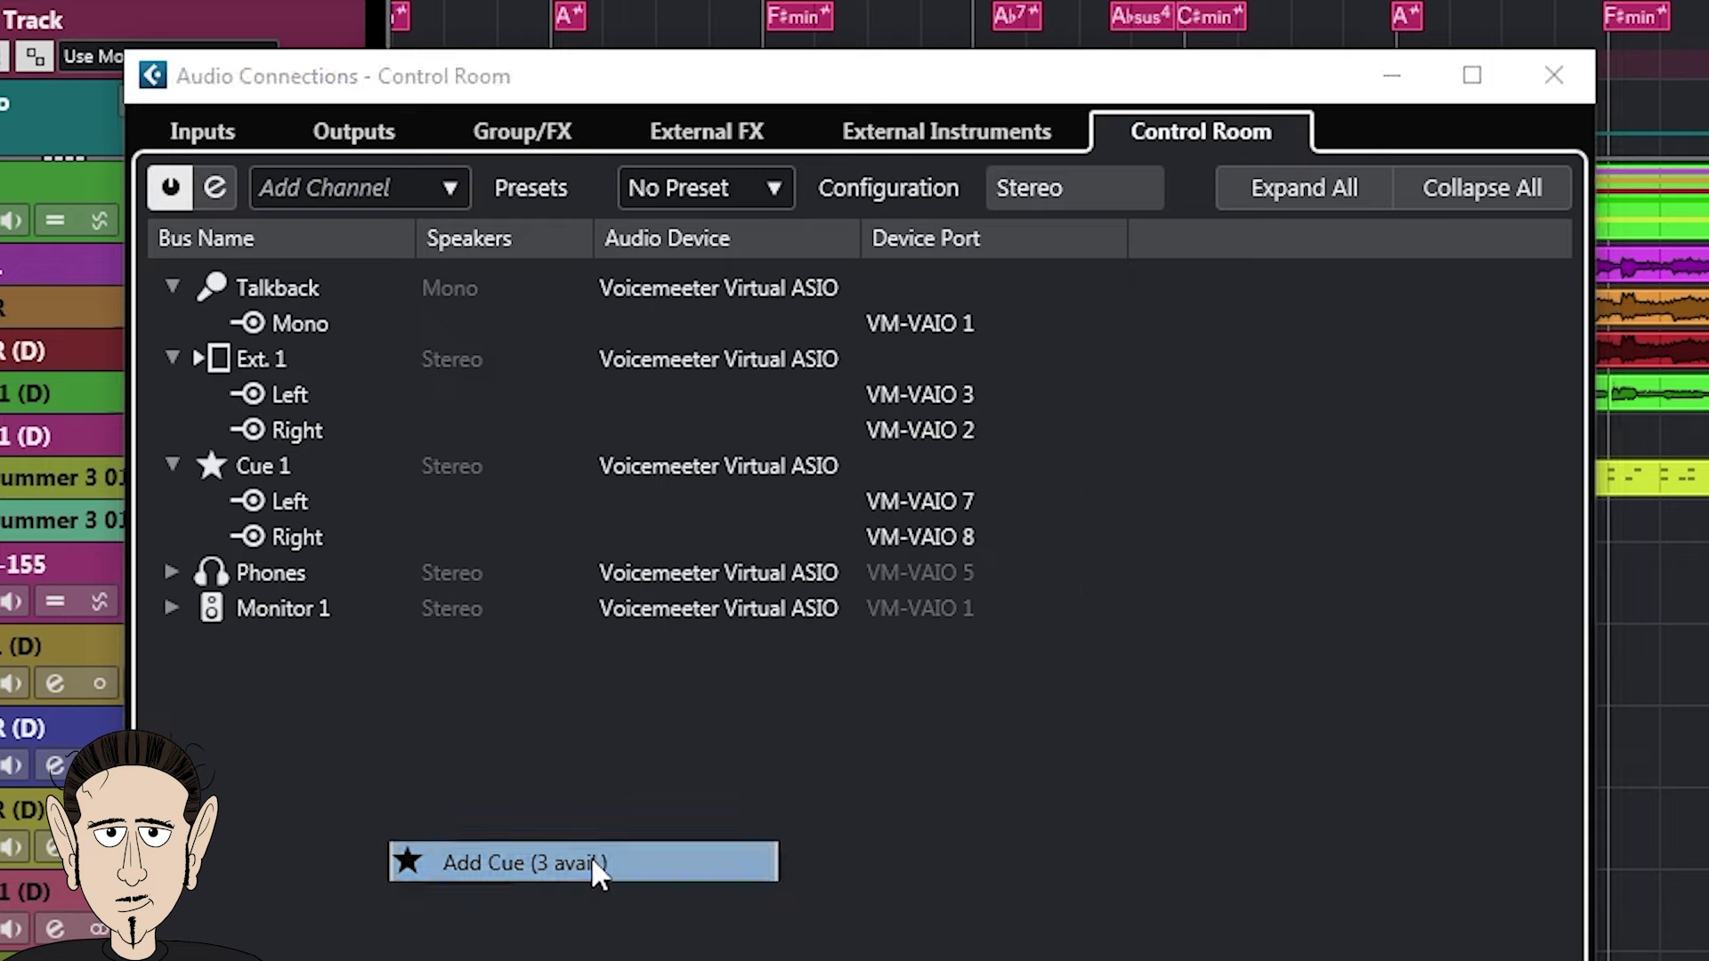
click(1155, 683)
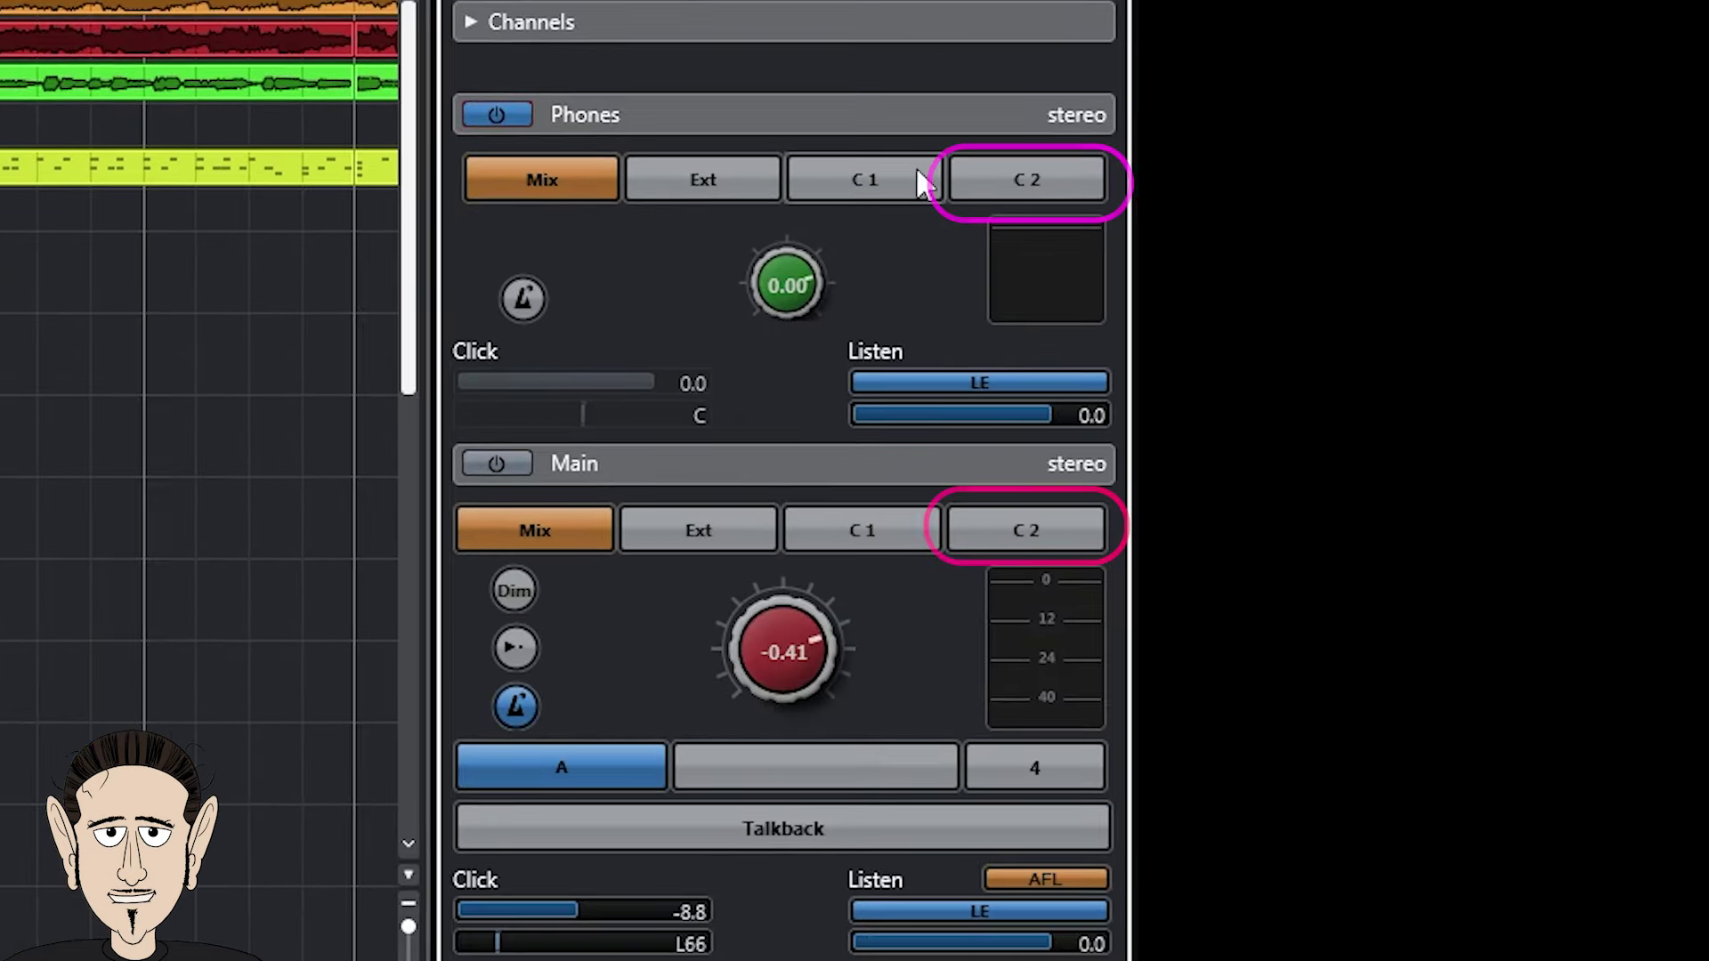
Switch the Phones source through Cue 1, Cue 2 and Ext, returning to Mix.
click(916, 178)
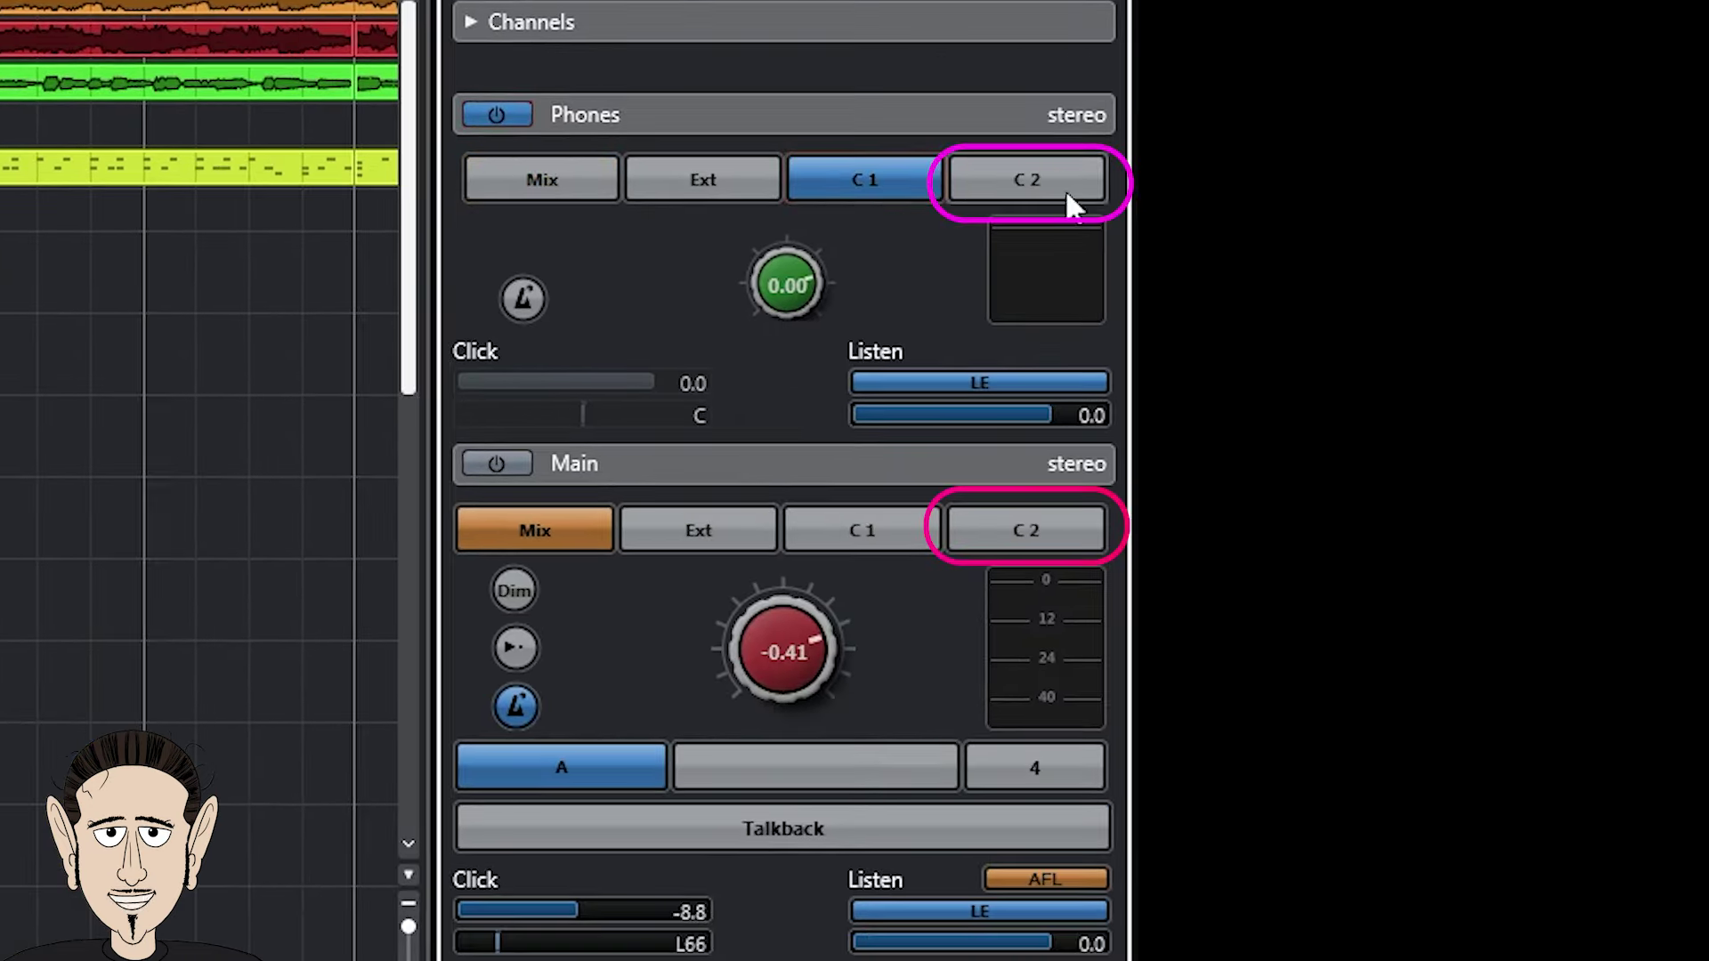
click(1064, 184)
click(890, 180)
click(711, 188)
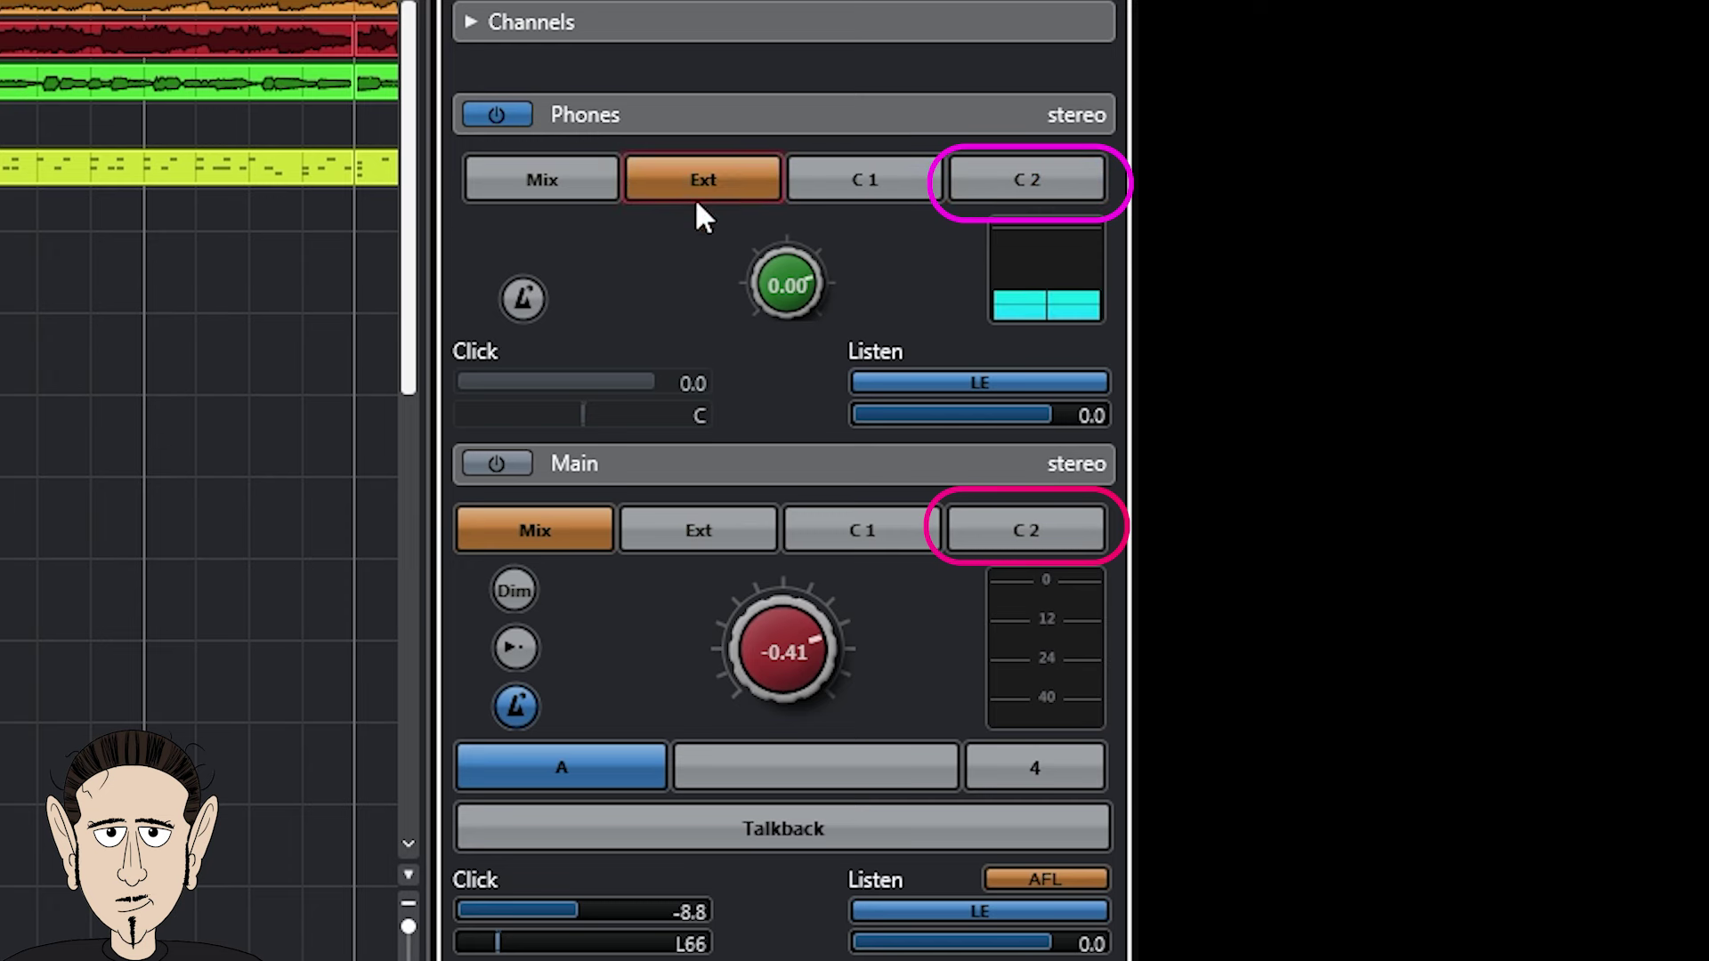
click(545, 179)
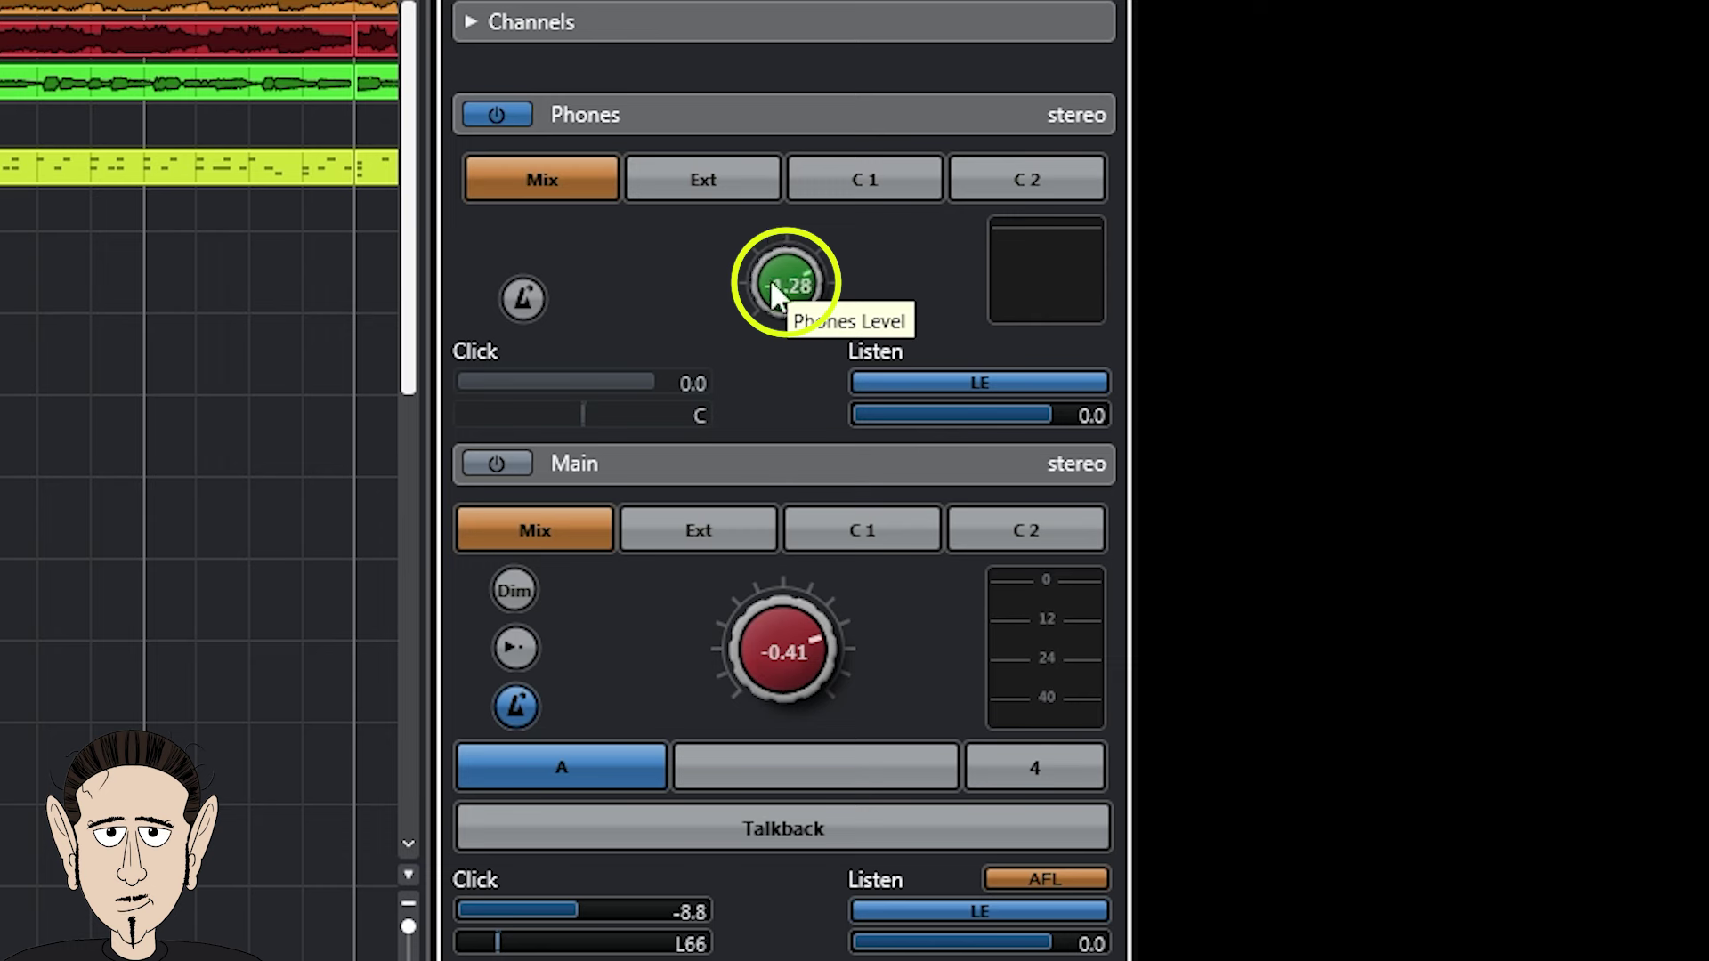
Set the Phones level to -2.65 and enable its metronome click at level -1.6 and pan L34.
scroll(799, 316, down, 2)
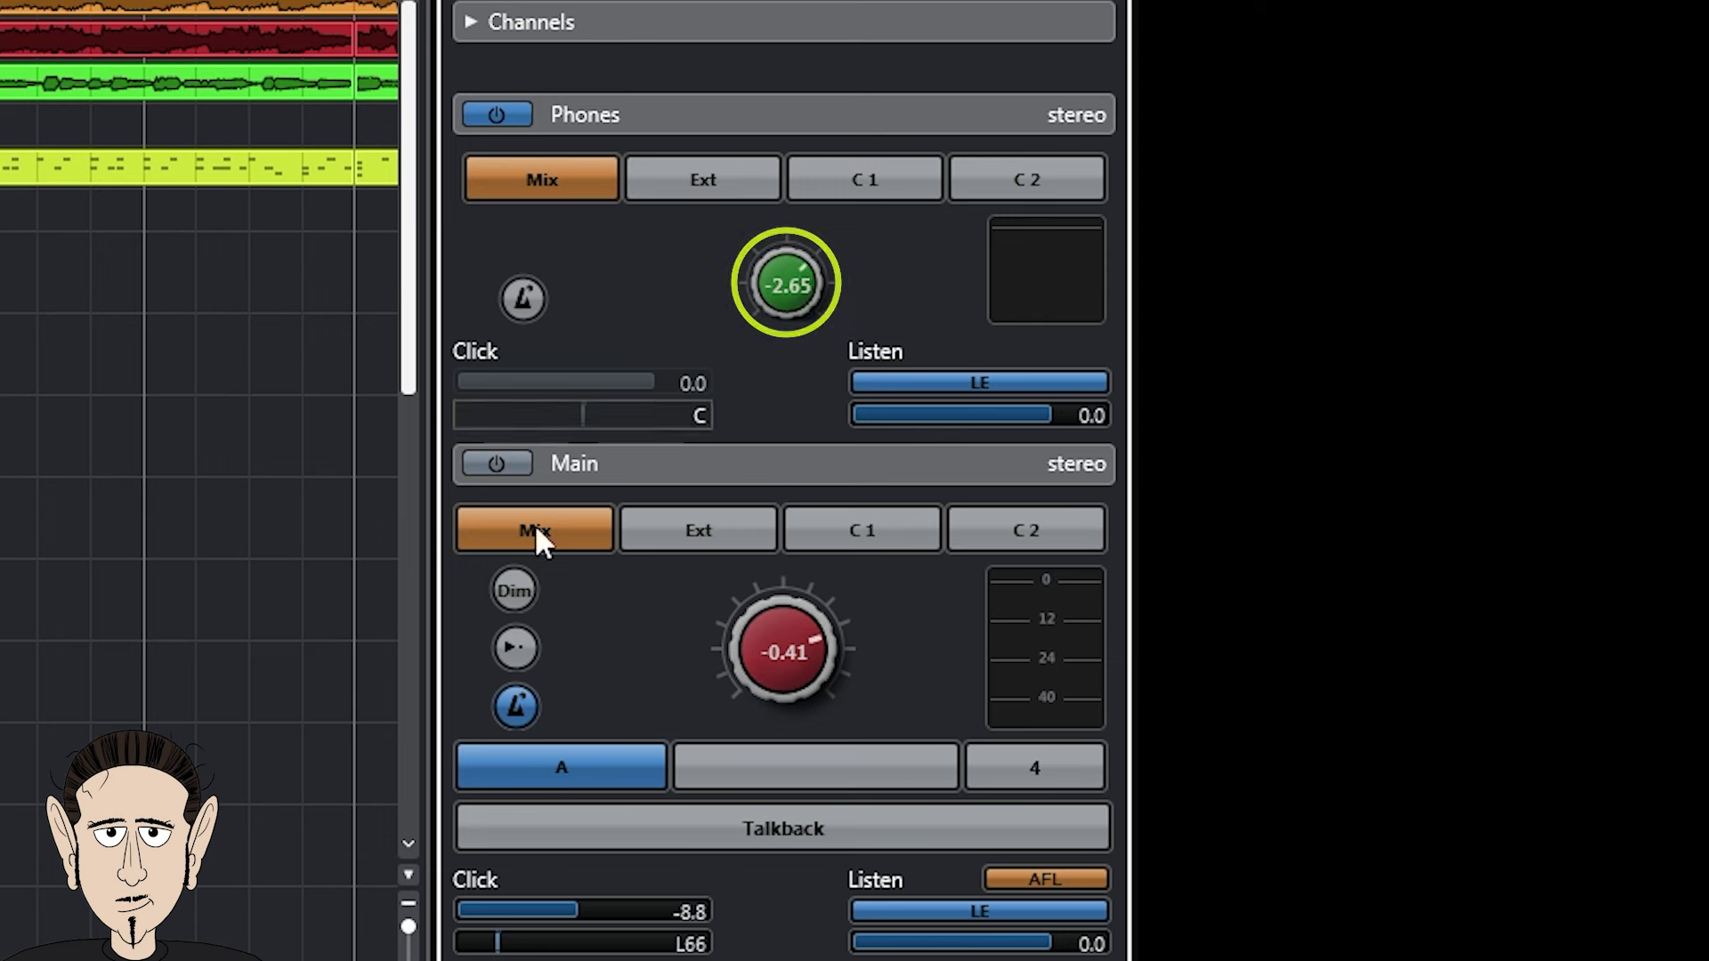
click(525, 298)
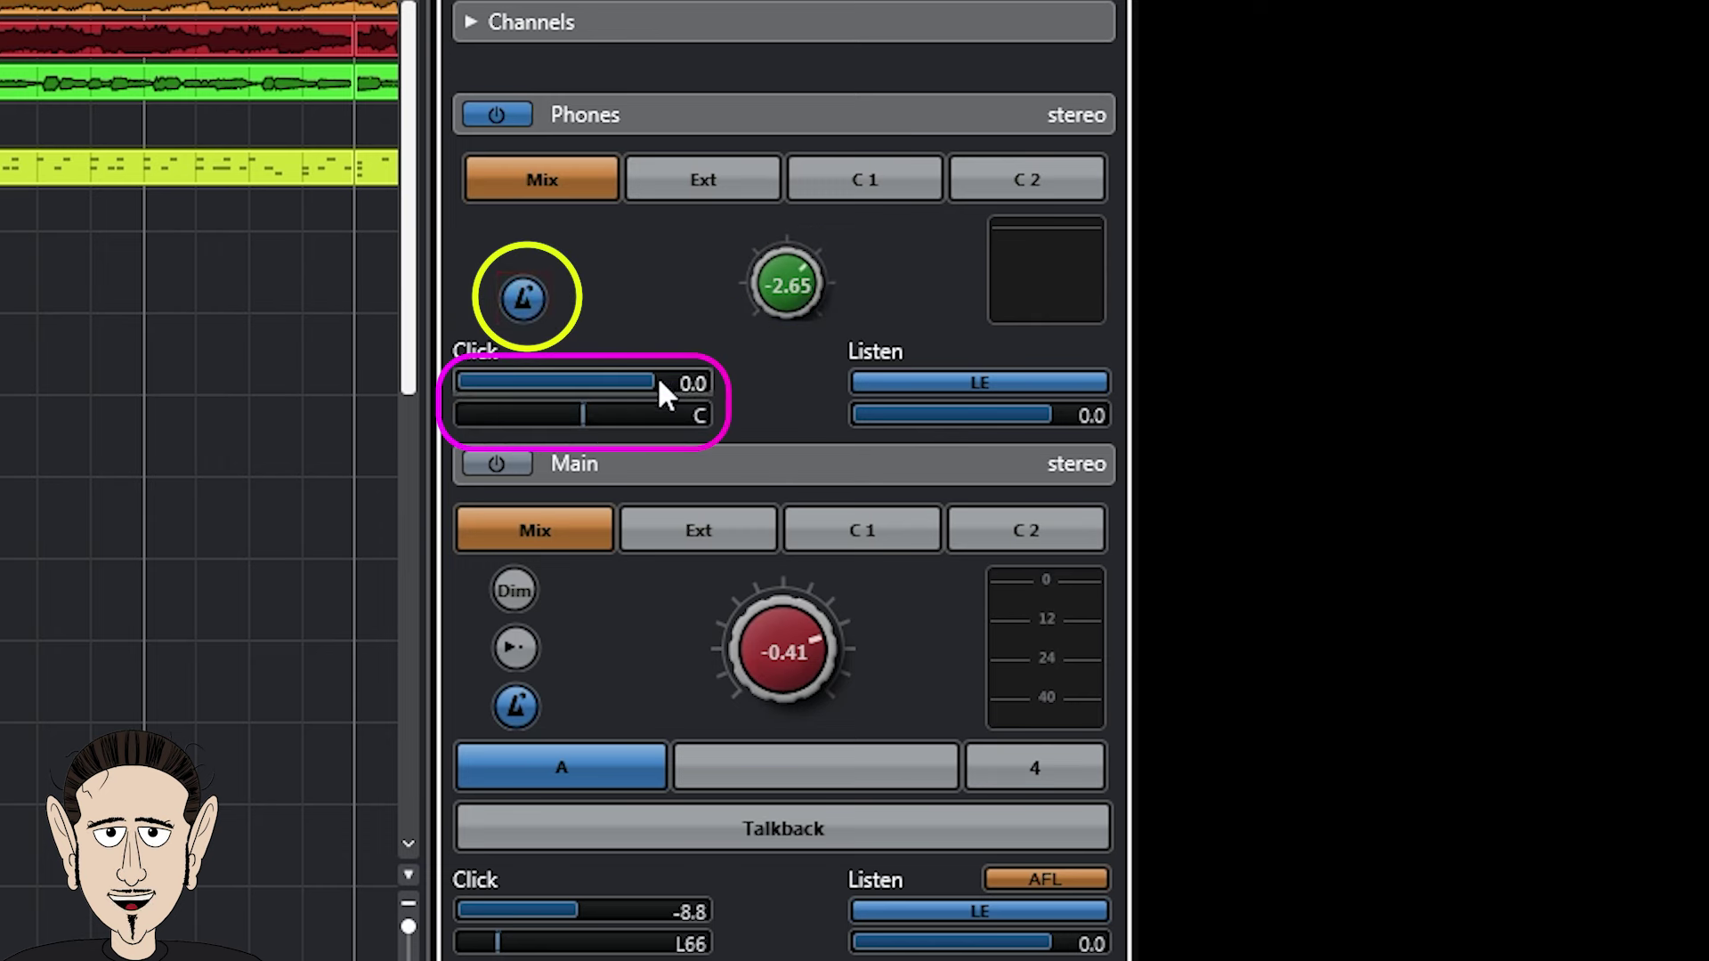
scroll(498, 424, up, 10)
scroll(534, 422, down, 10)
scroll(552, 382, down, 2)
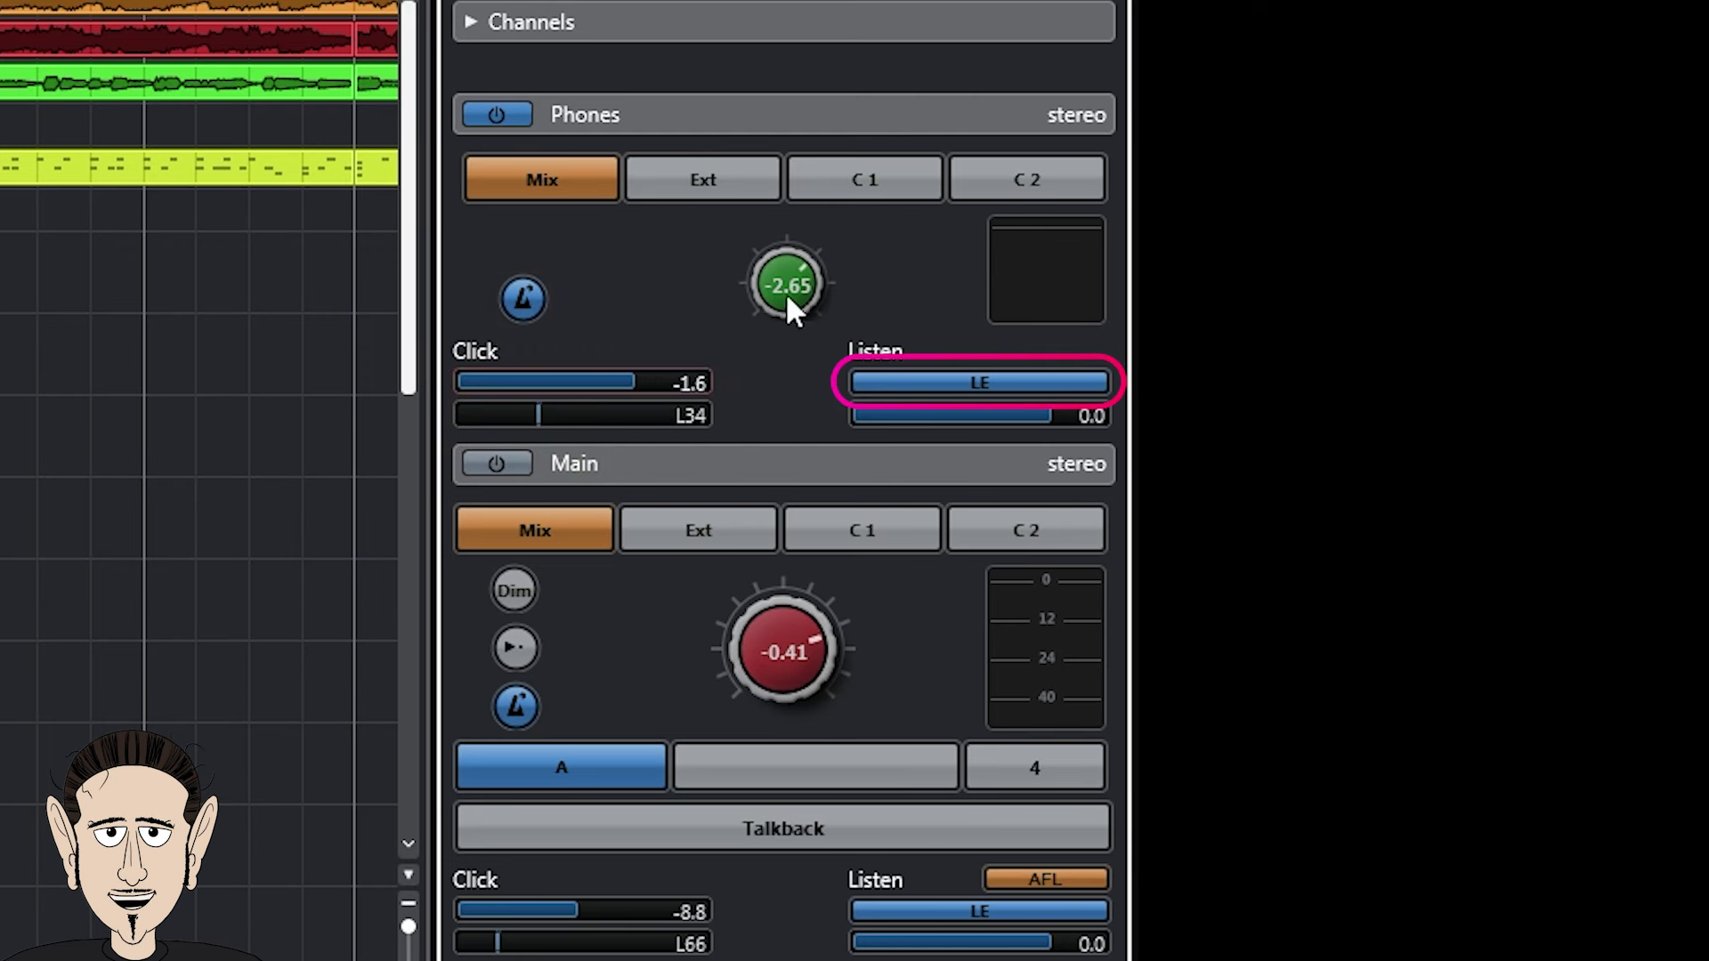
Turn the Phones Listen function off and on again, and lower its listen level.
click(972, 383)
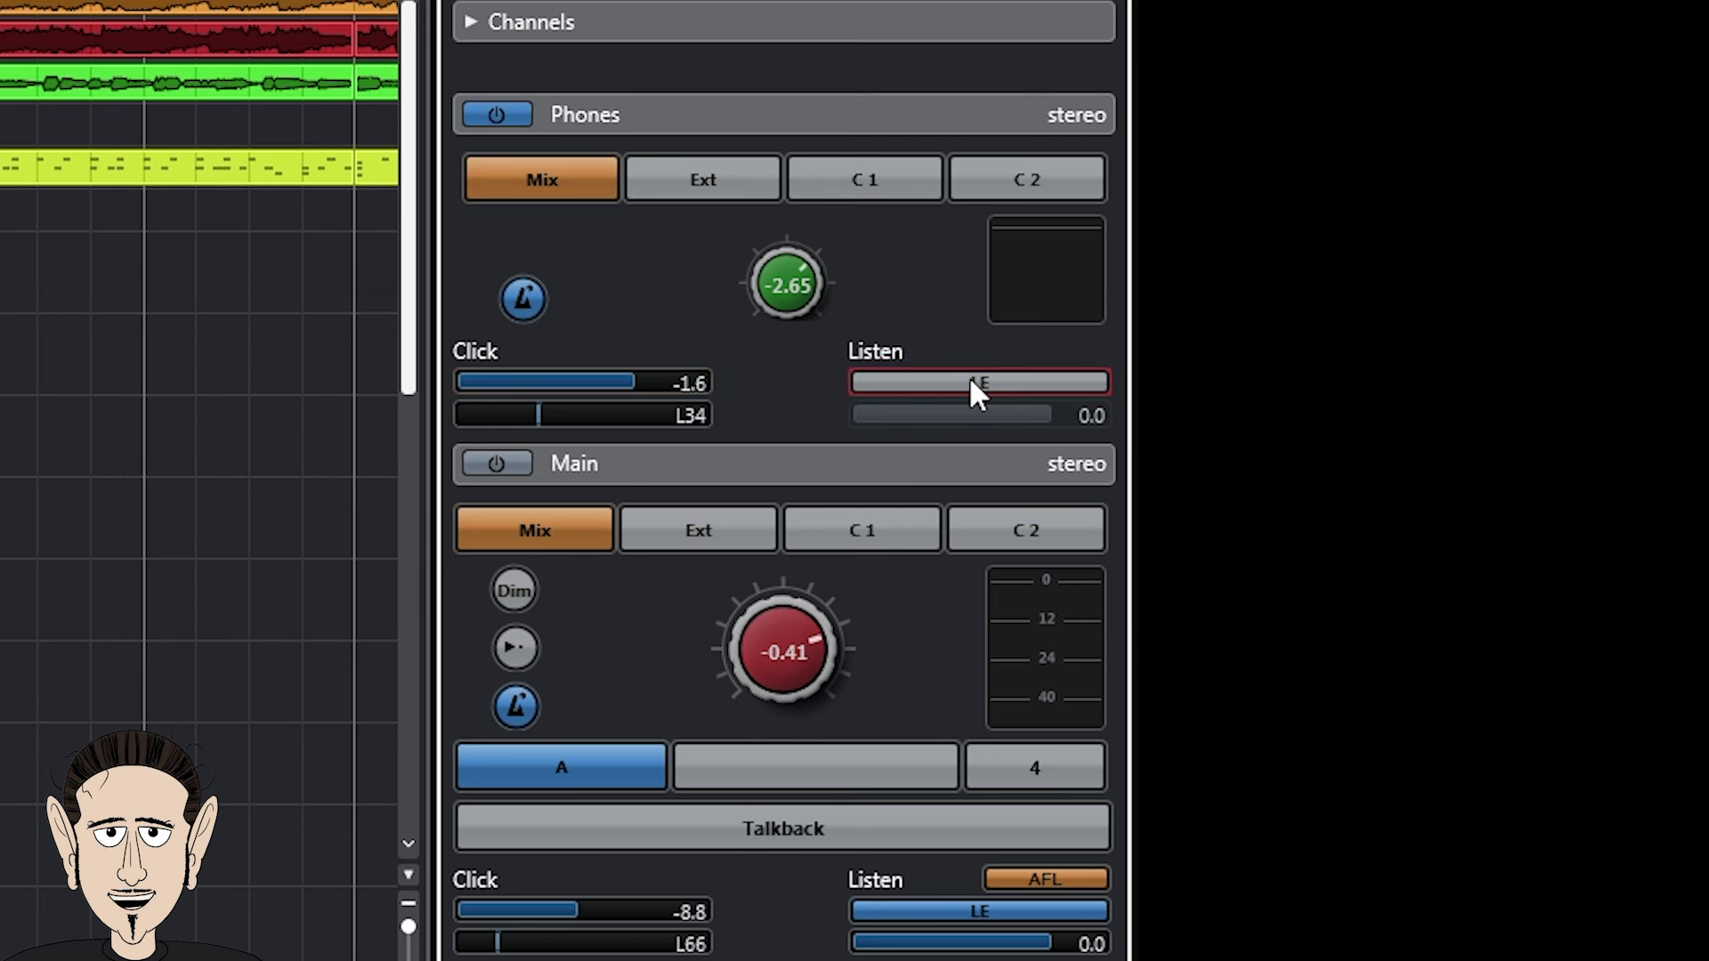
click(1009, 383)
drag(1079, 409, 918, 418)
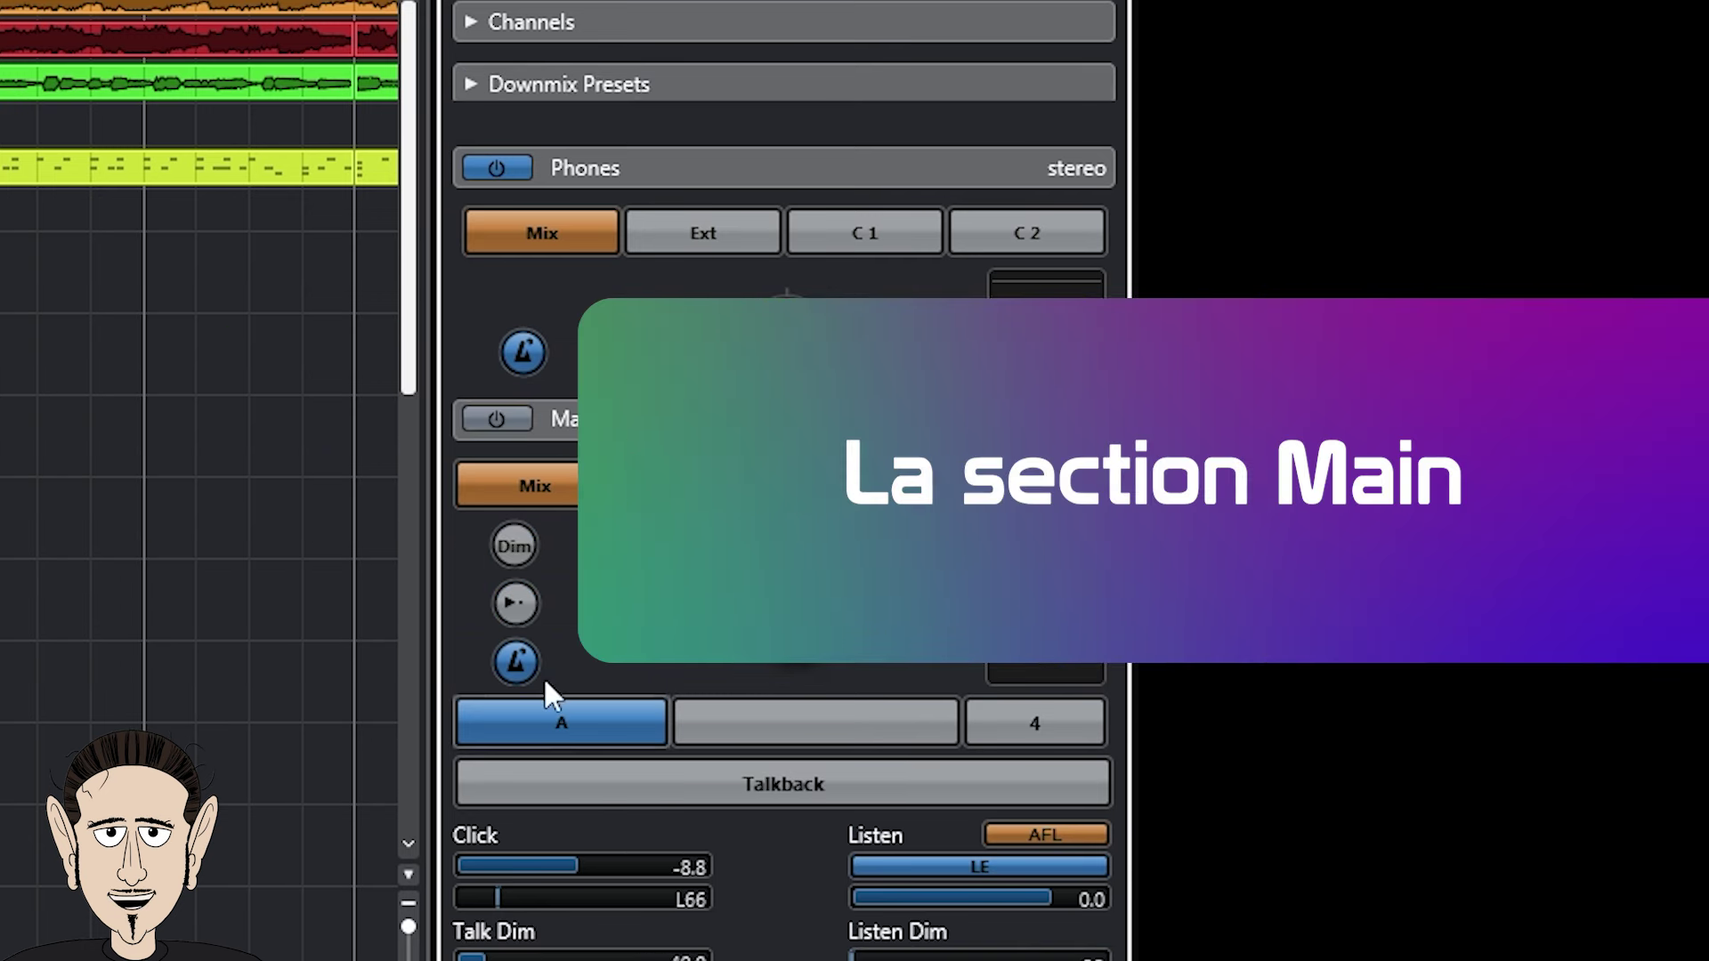
Activate the Main channel, adjusting its level and switching its source to Ext.
click(510, 413)
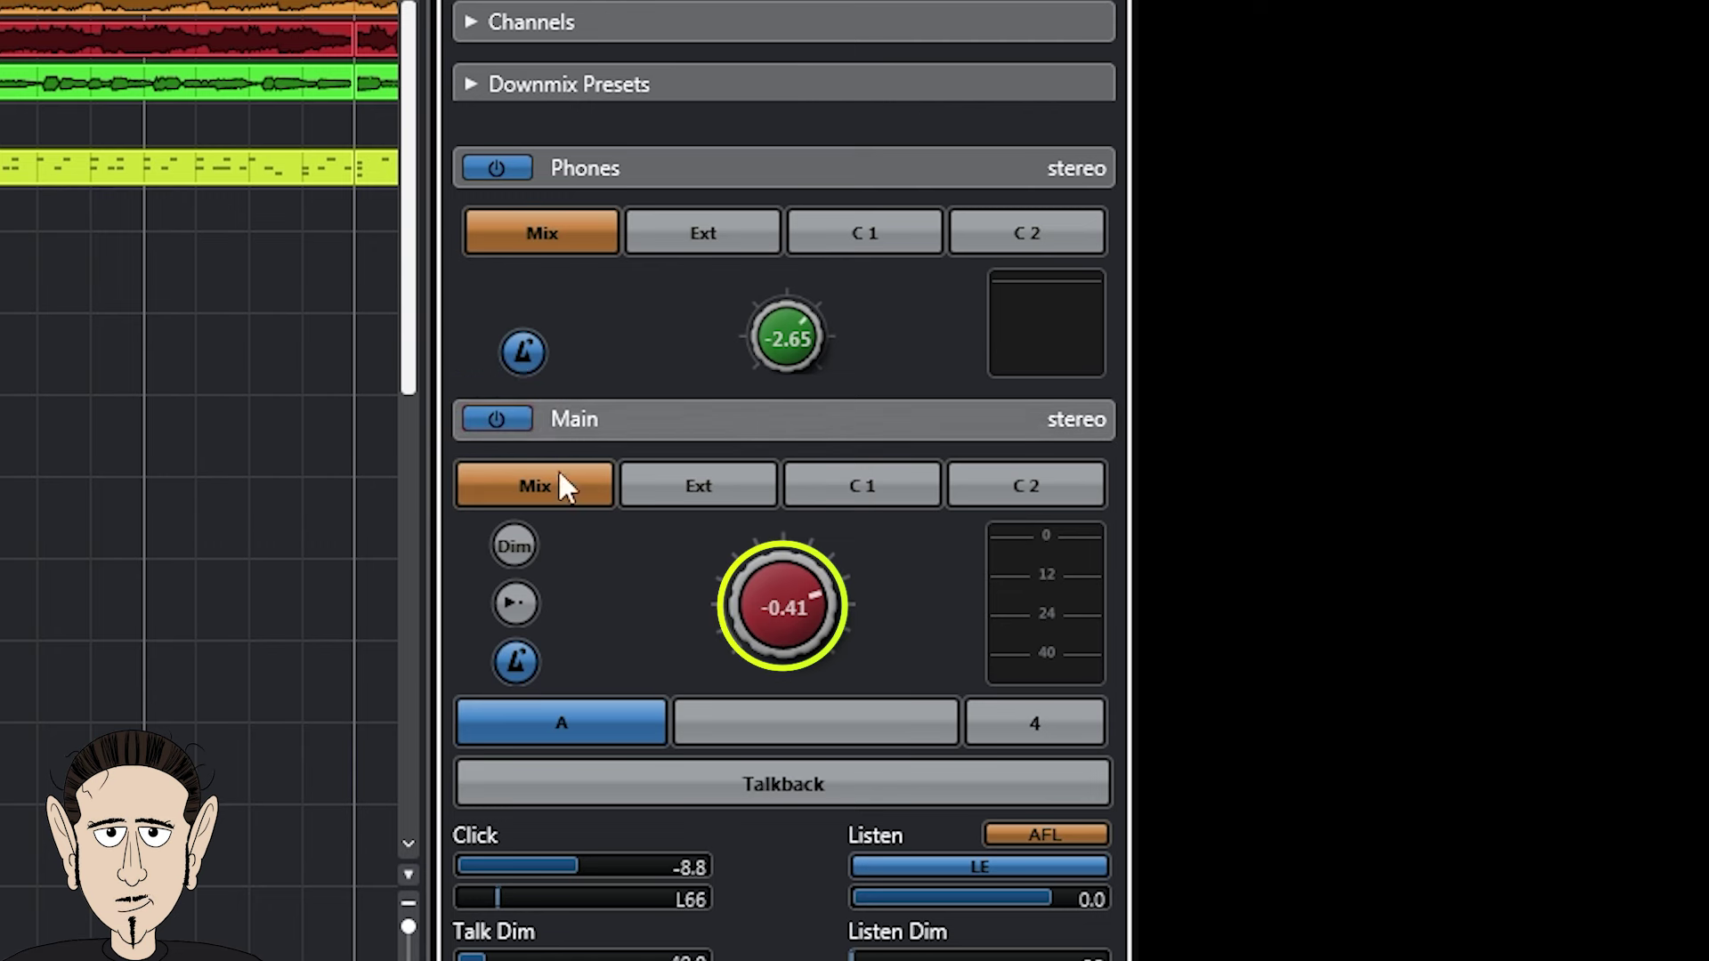
drag(783, 643, 783, 614)
click(699, 495)
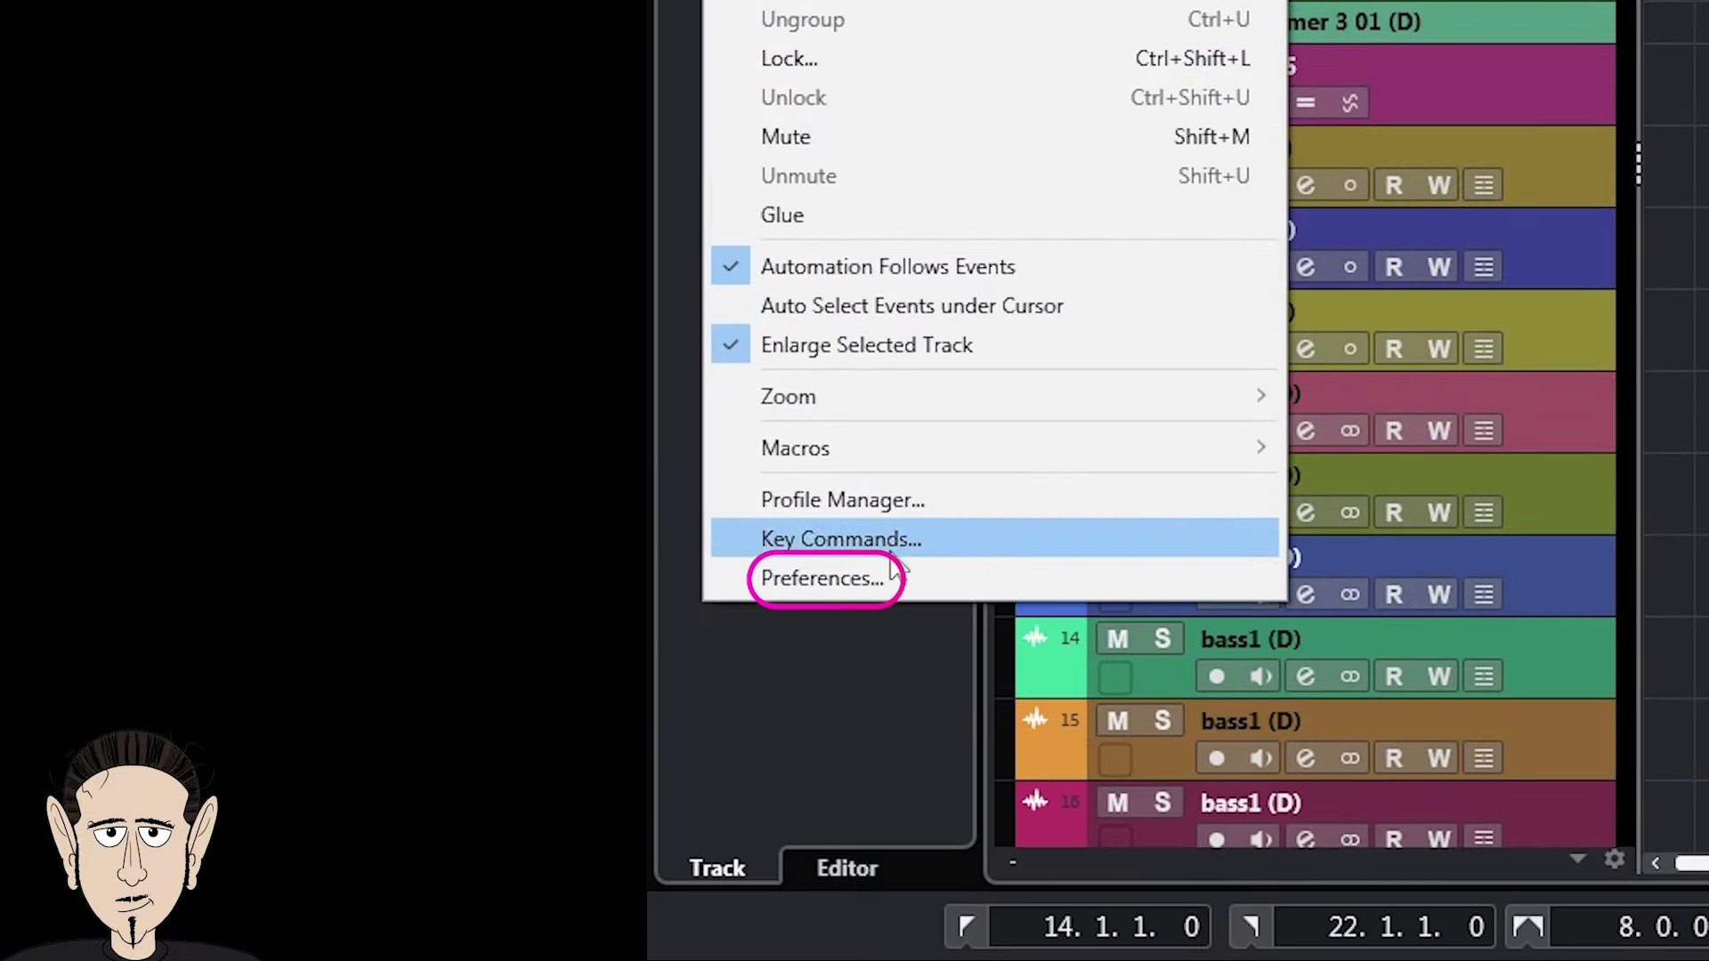
Open the VST Control Room page of the Preferences to examine its options.
click(854, 580)
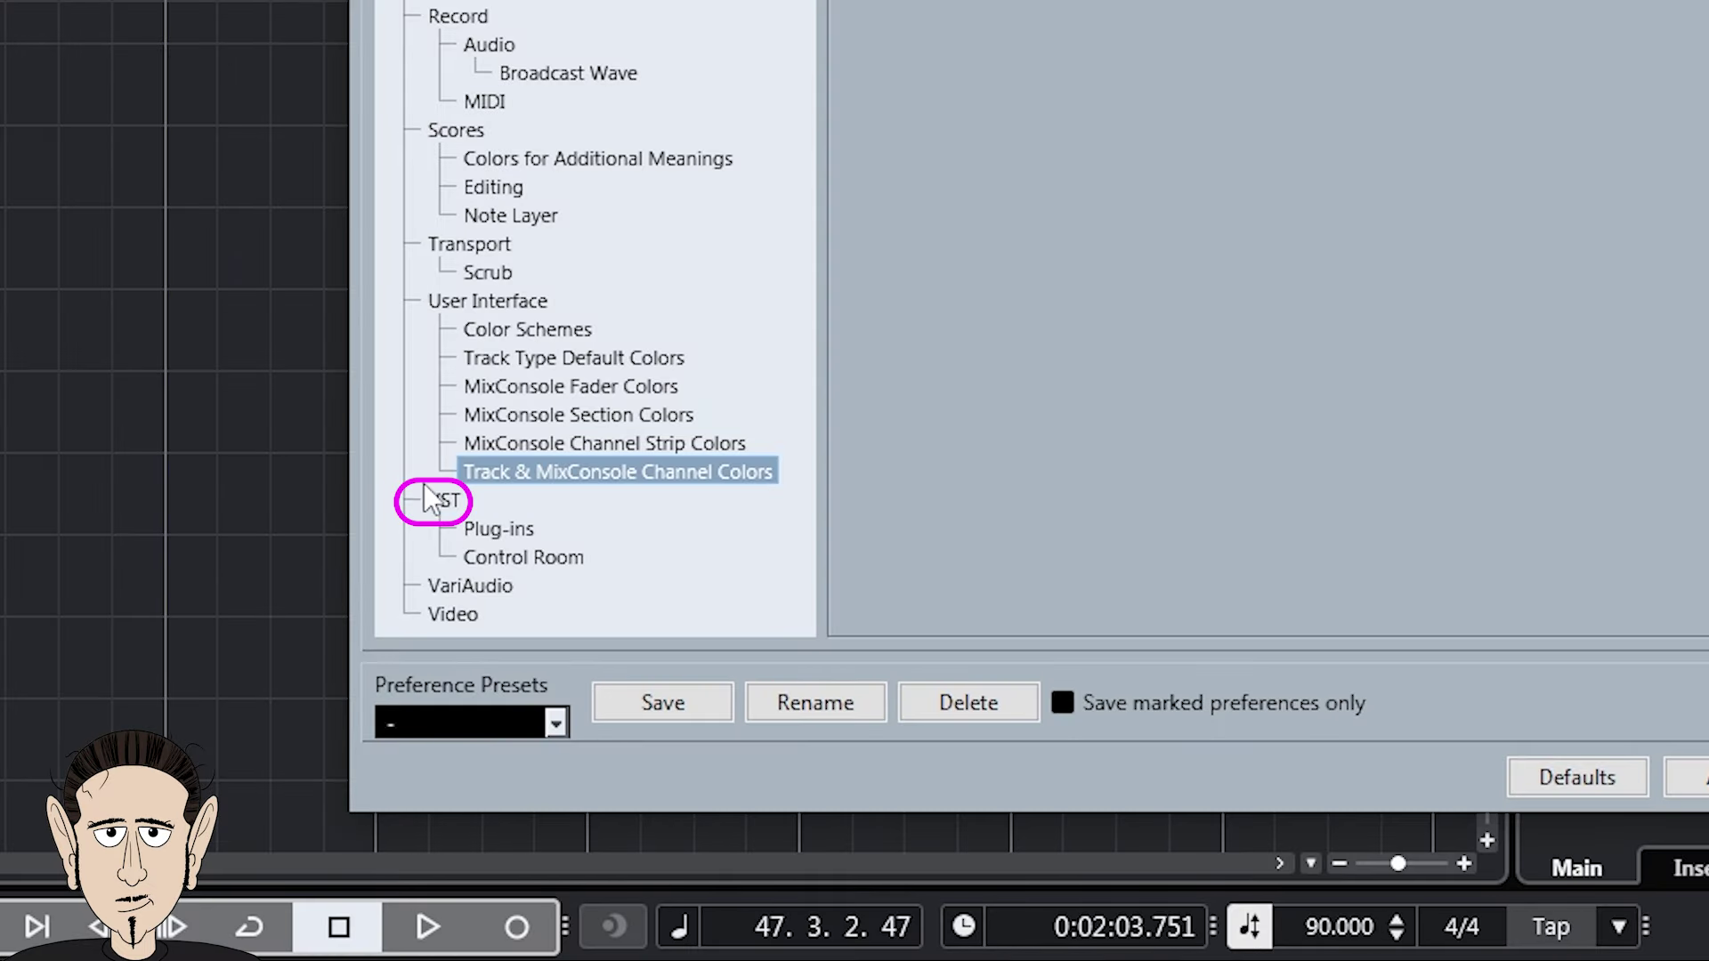
click(443, 500)
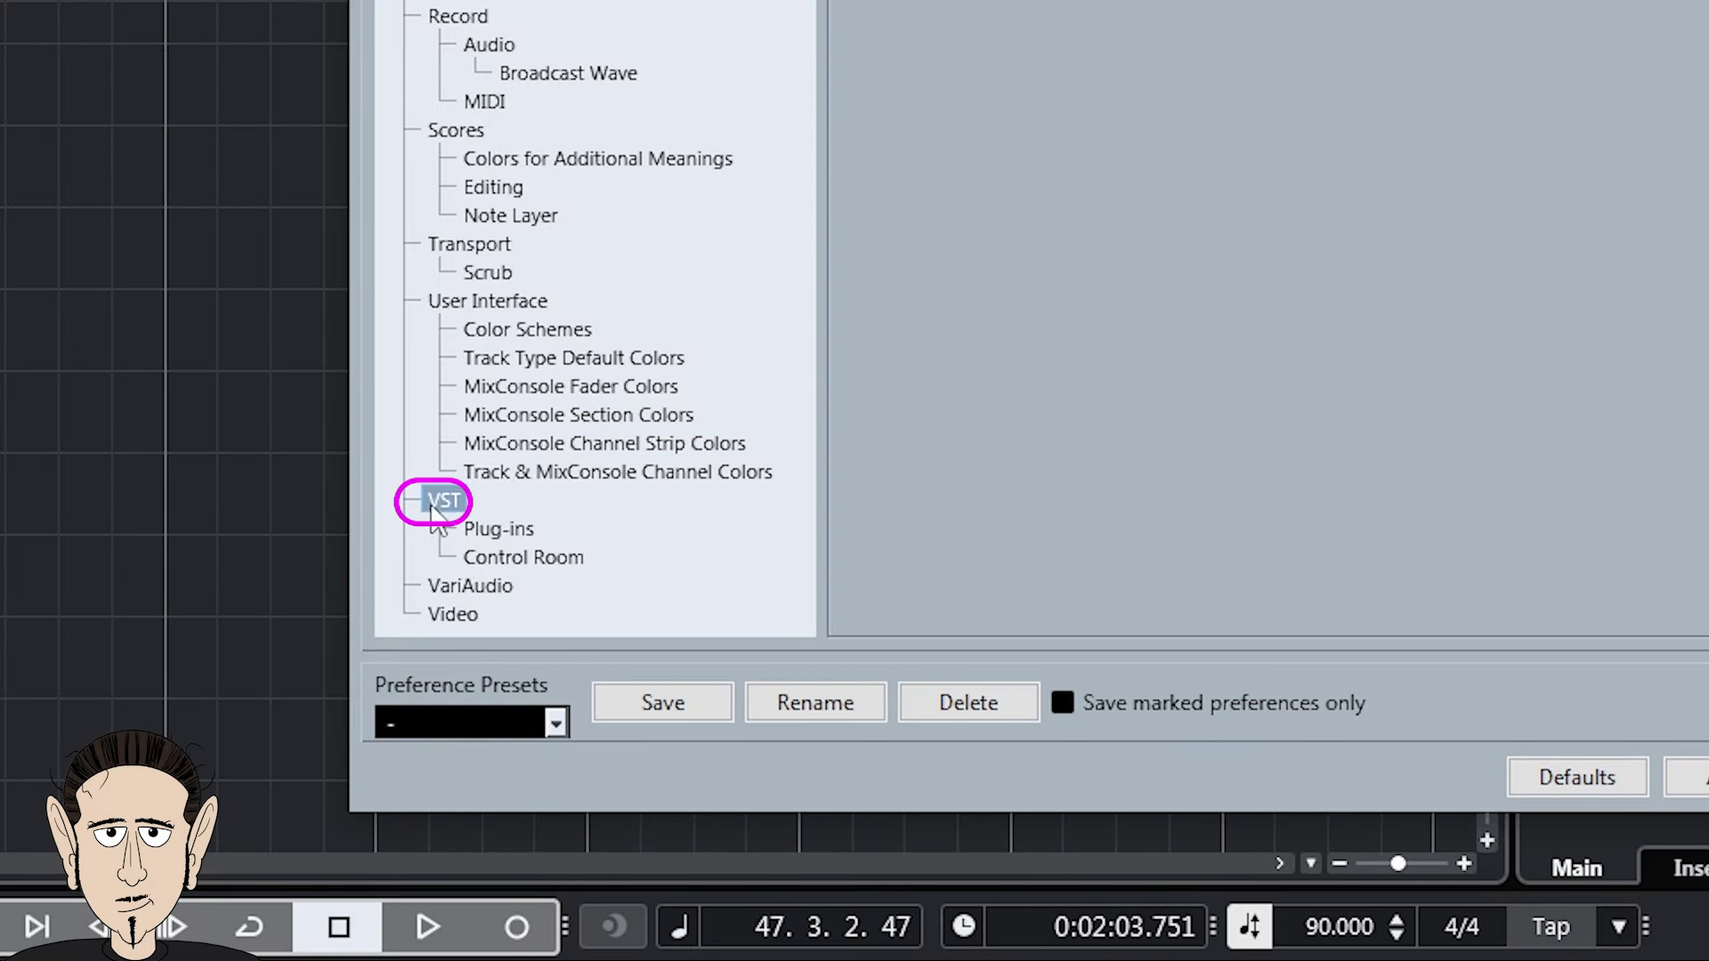
click(577, 561)
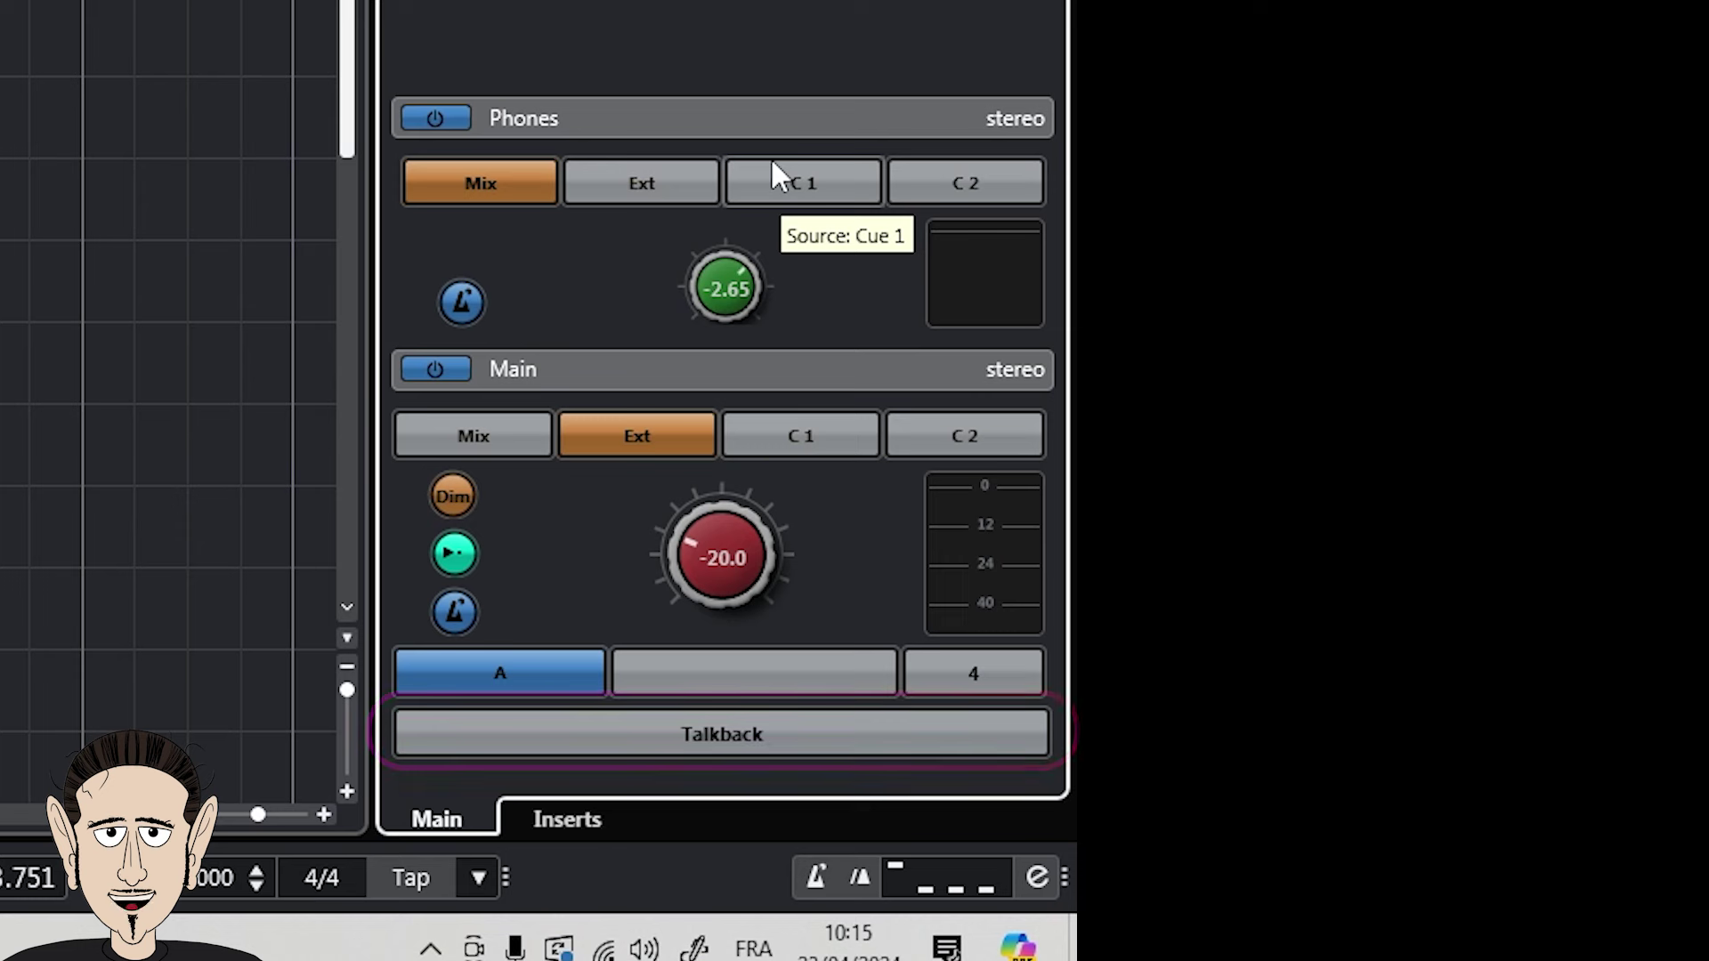
Turn on Talkback in the Main channel and switch its downmix preset to 1.
click(696, 734)
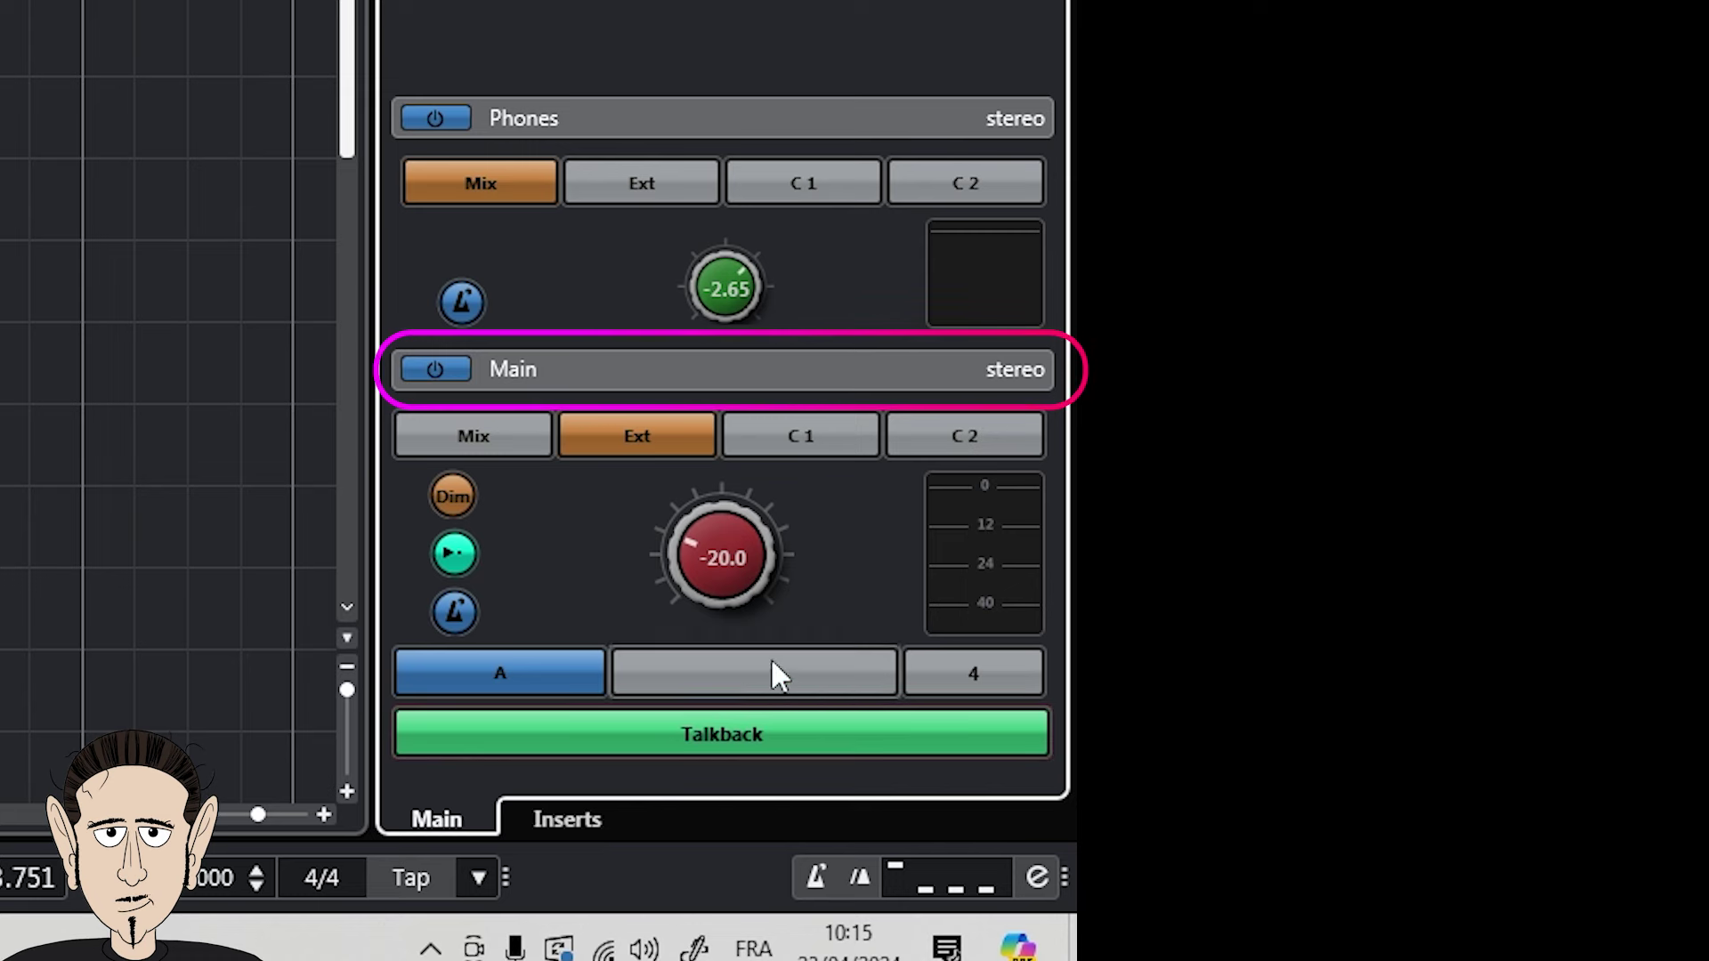
scroll(751, 359, down, 3)
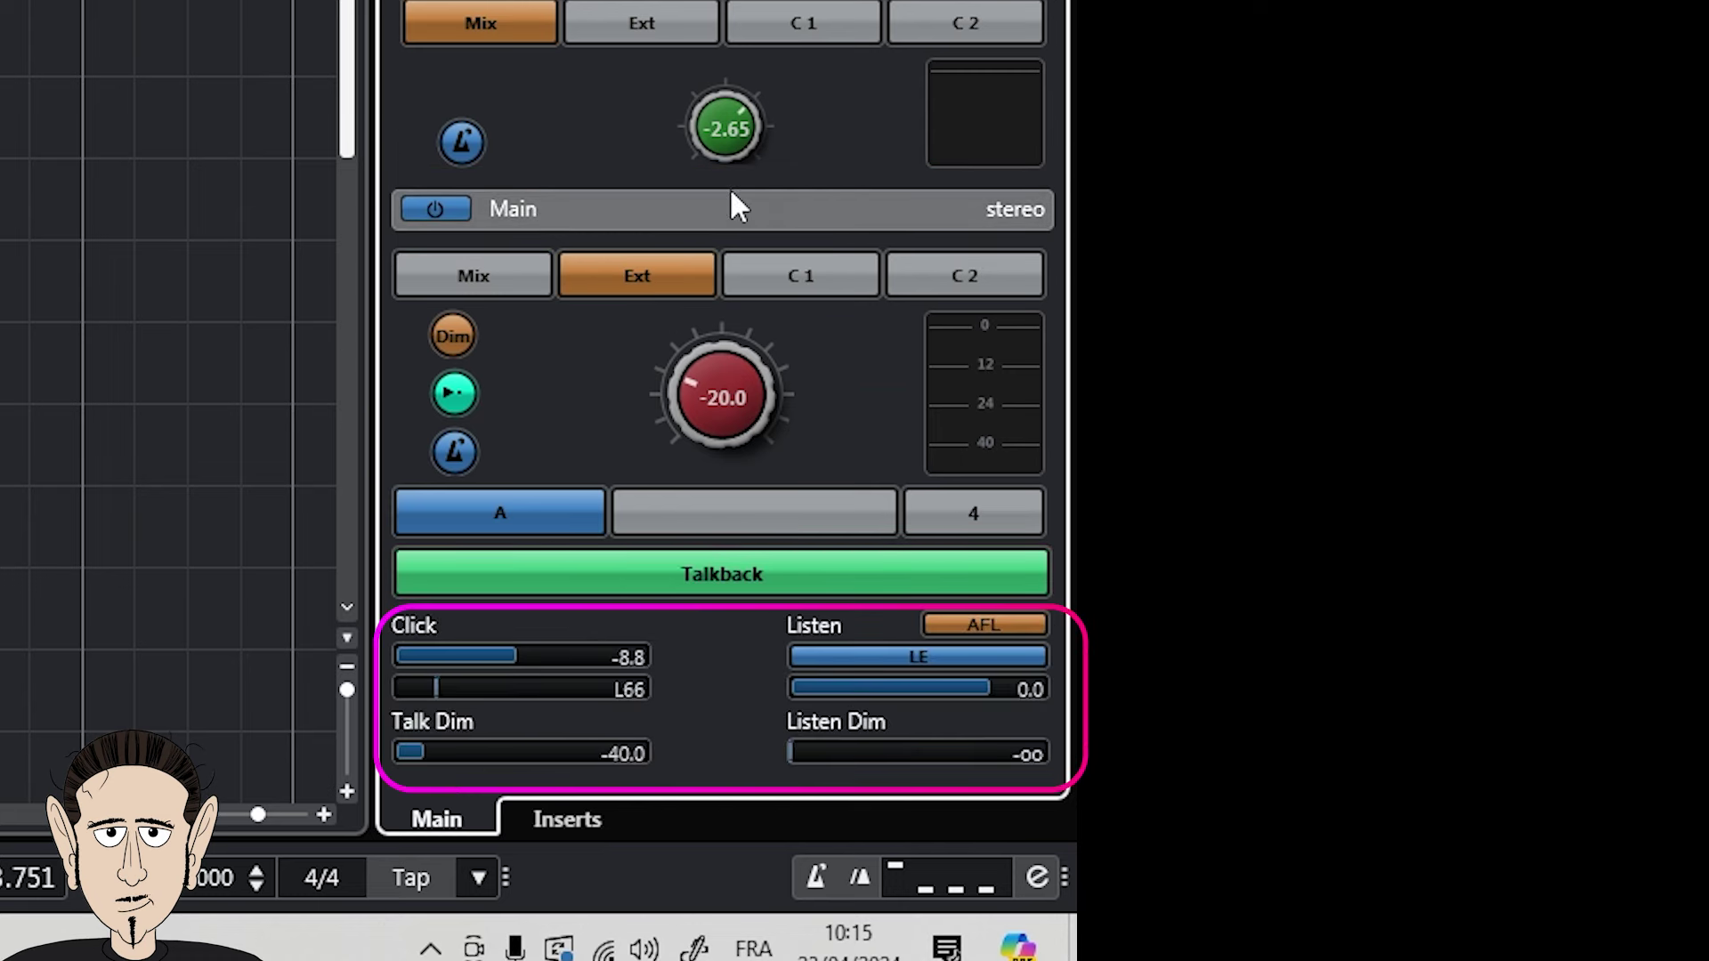
click(985, 511)
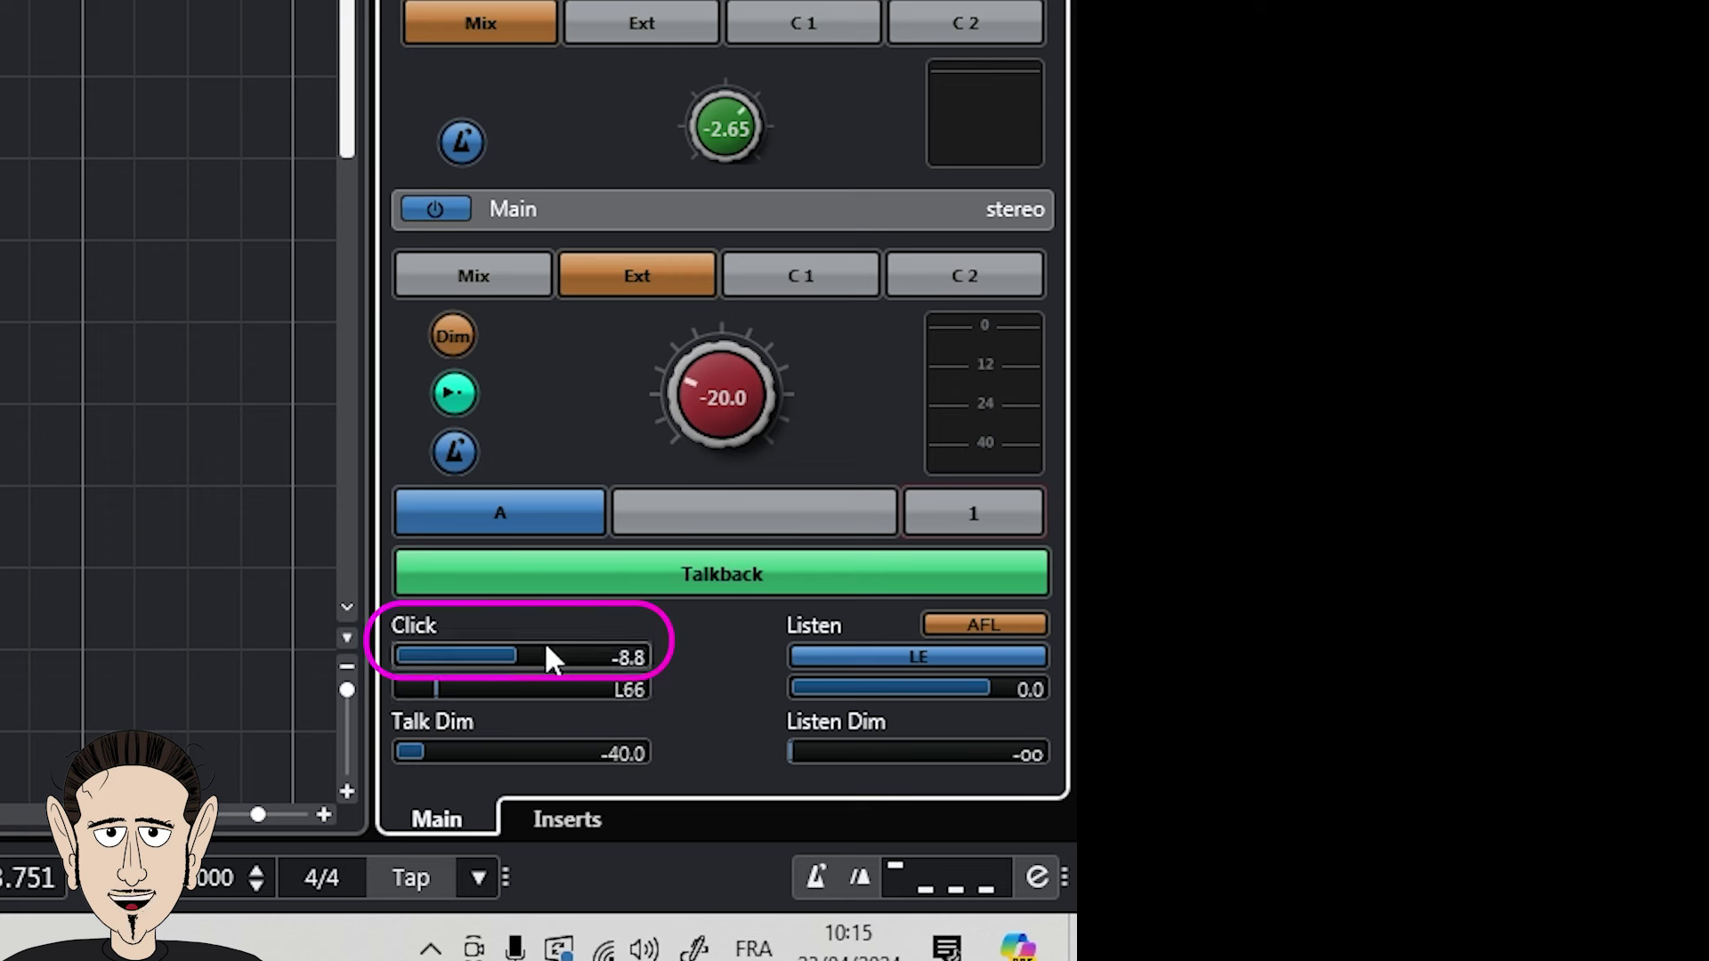
Set the Main channel's click level to 6.0 and turn Talkback off.
click(506, 659)
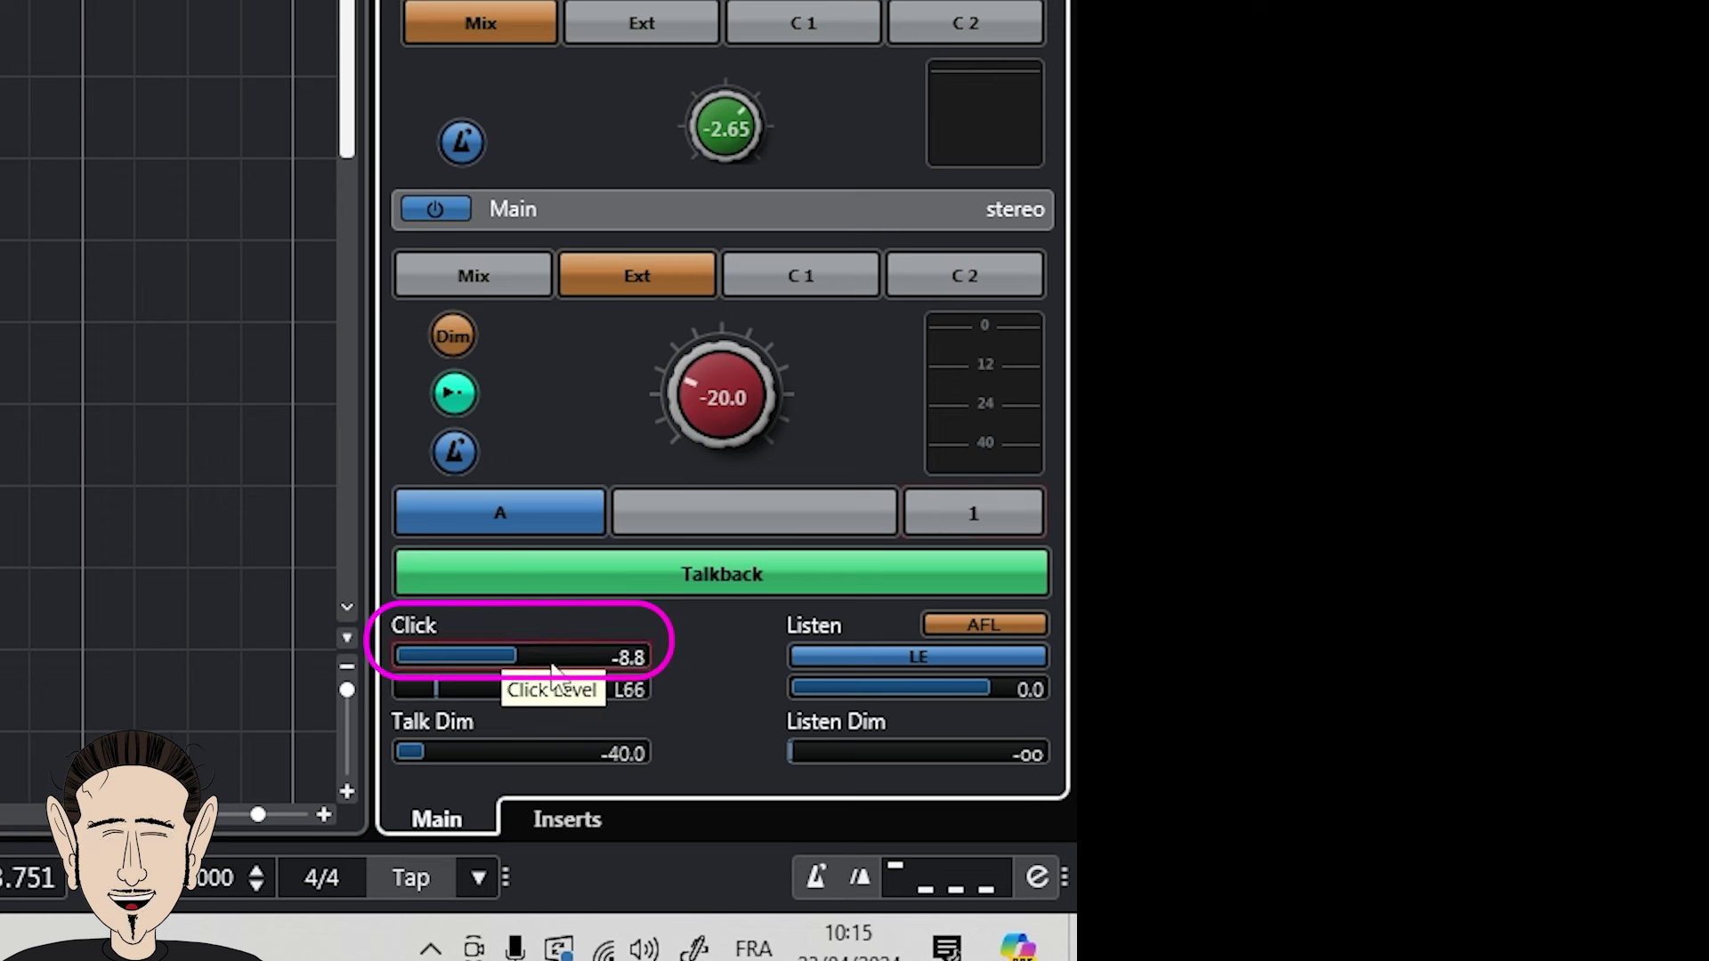
drag(552, 677, 470, 656)
double_click(472, 657)
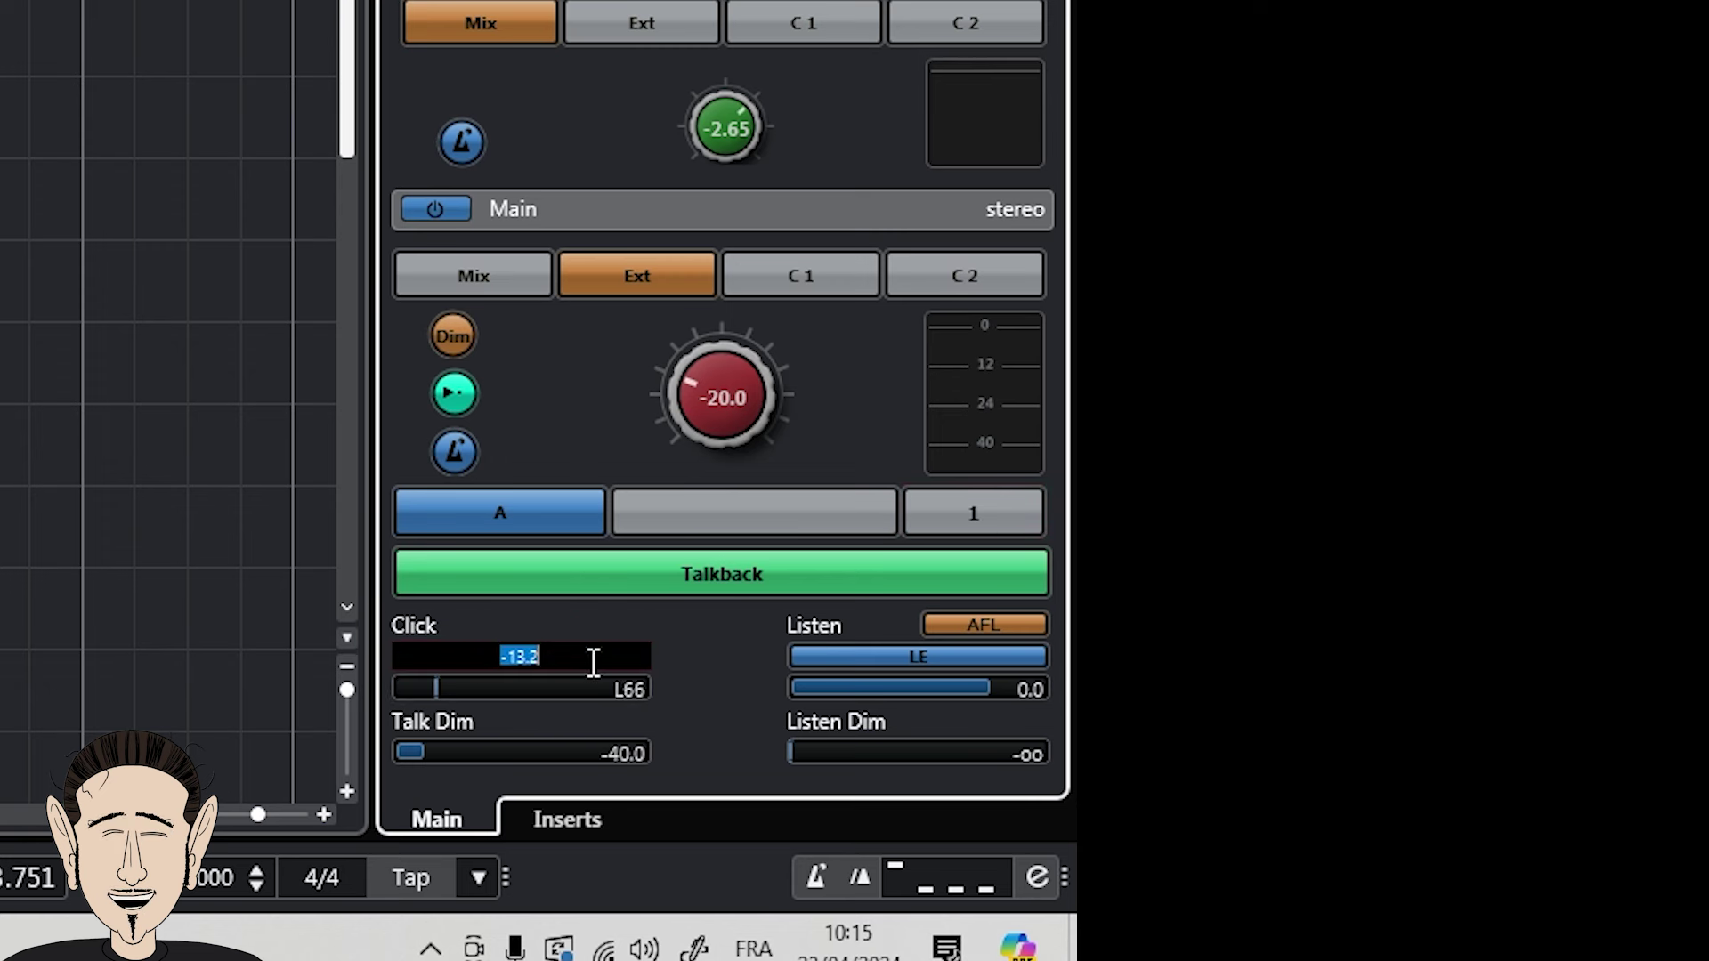
click(645, 578)
scroll(560, 668, up, 3)
double_click(541, 656)
text(0)
key(Return)
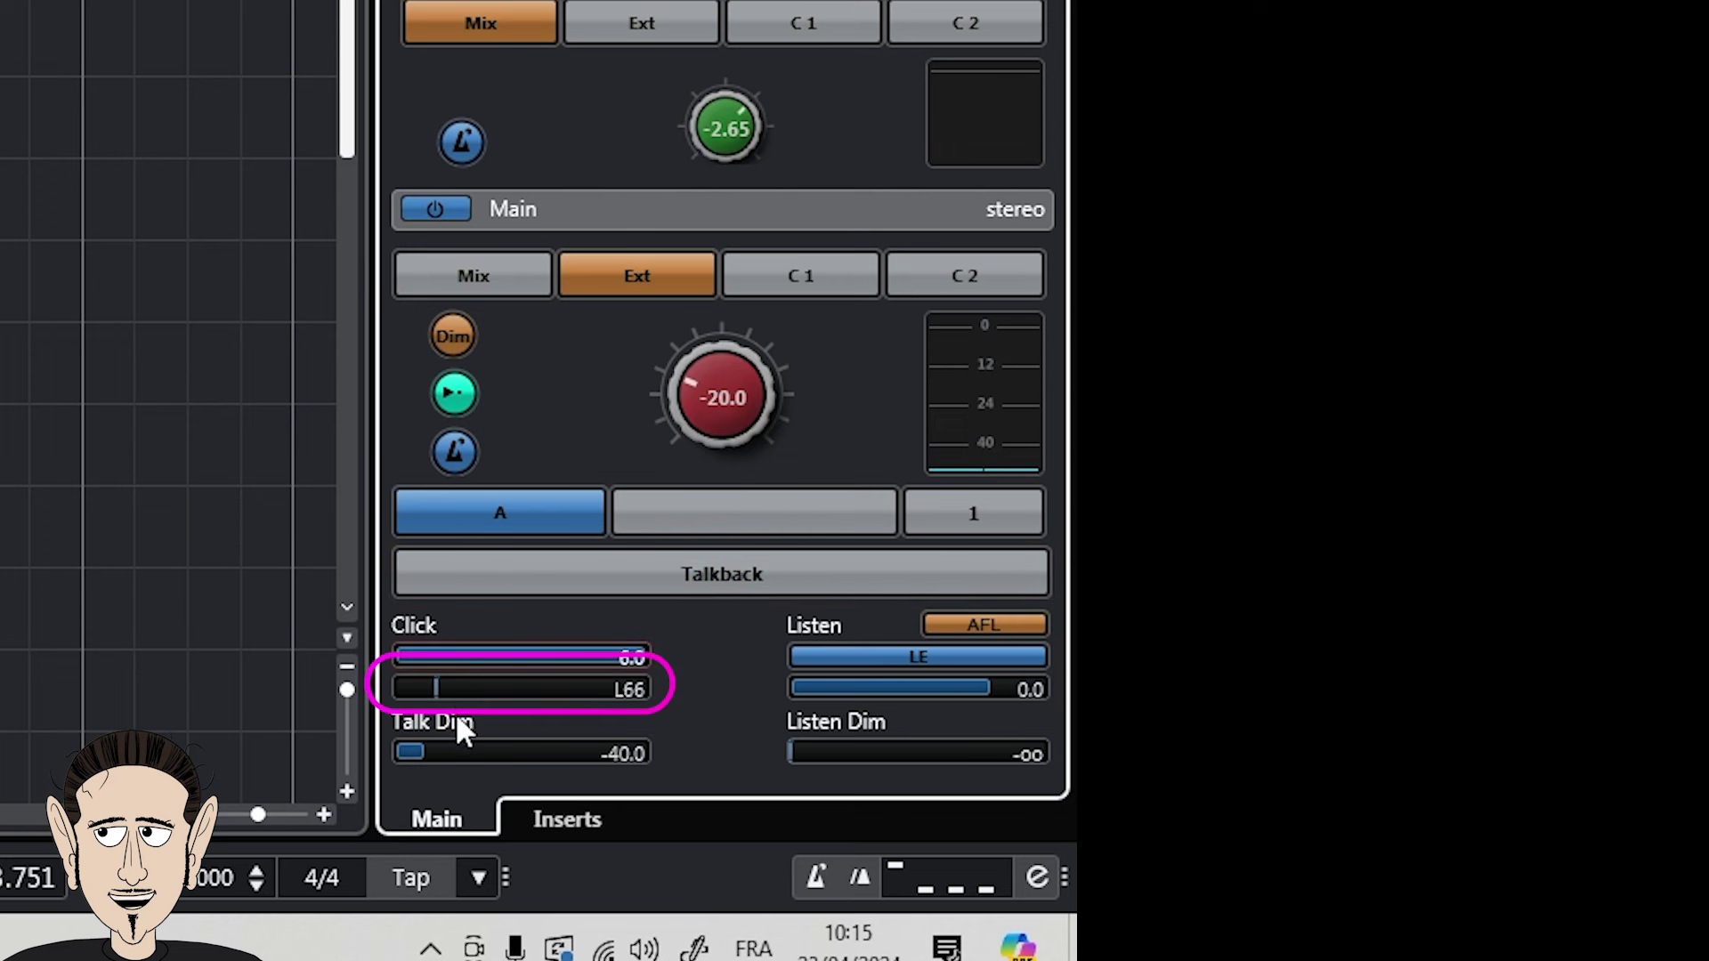
Set the Main channel's click pan to L16 and its Talk Dim level to -10.0.
drag(439, 698, 621, 688)
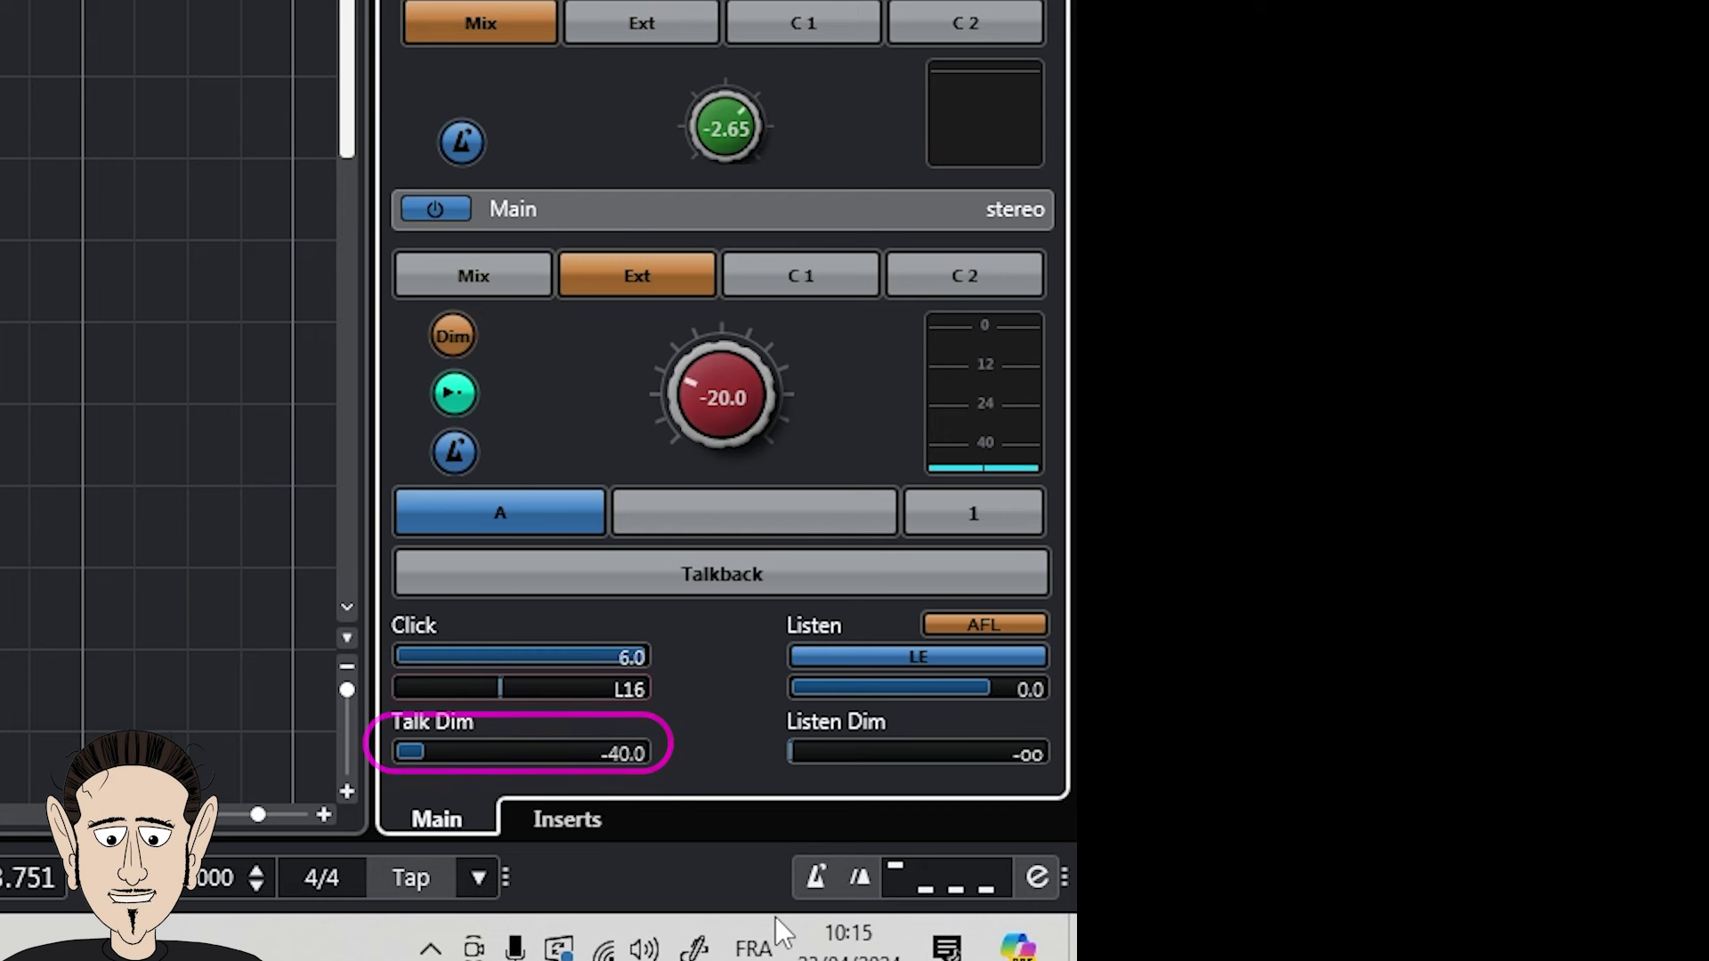
click(636, 747)
drag(635, 747, 524, 757)
ctrl+click(586, 744)
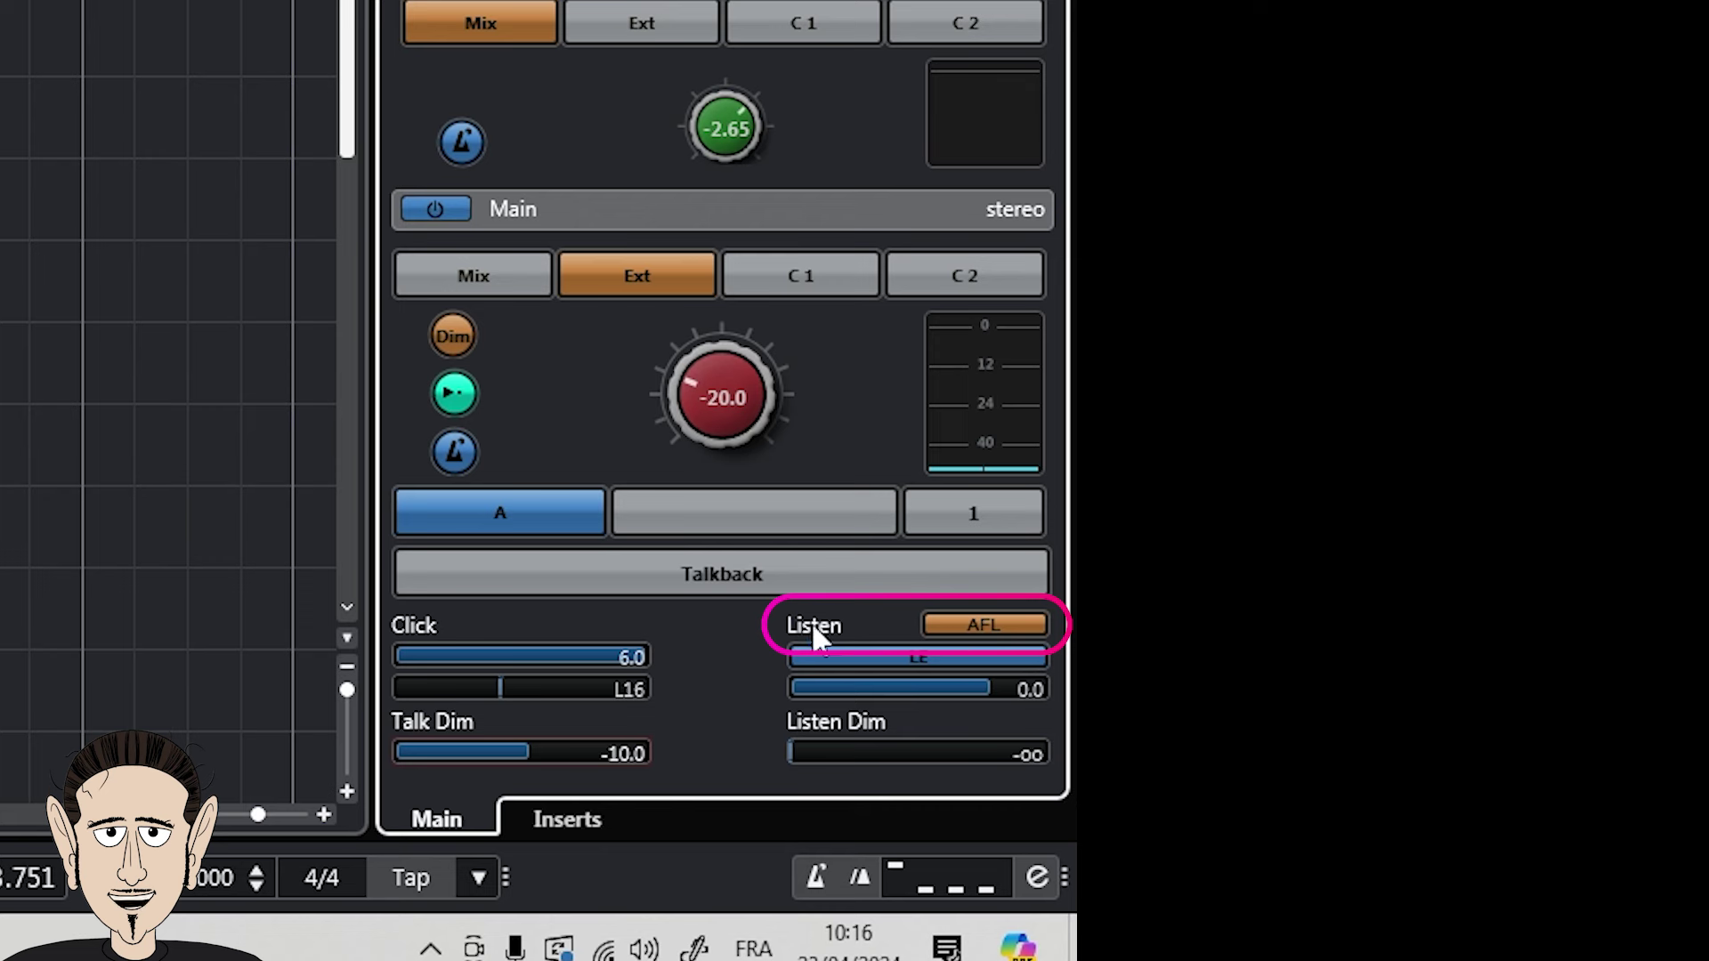
Switch the Main Listen mode to PFL and back to AFL, and turn Listen off and on again.
click(1028, 625)
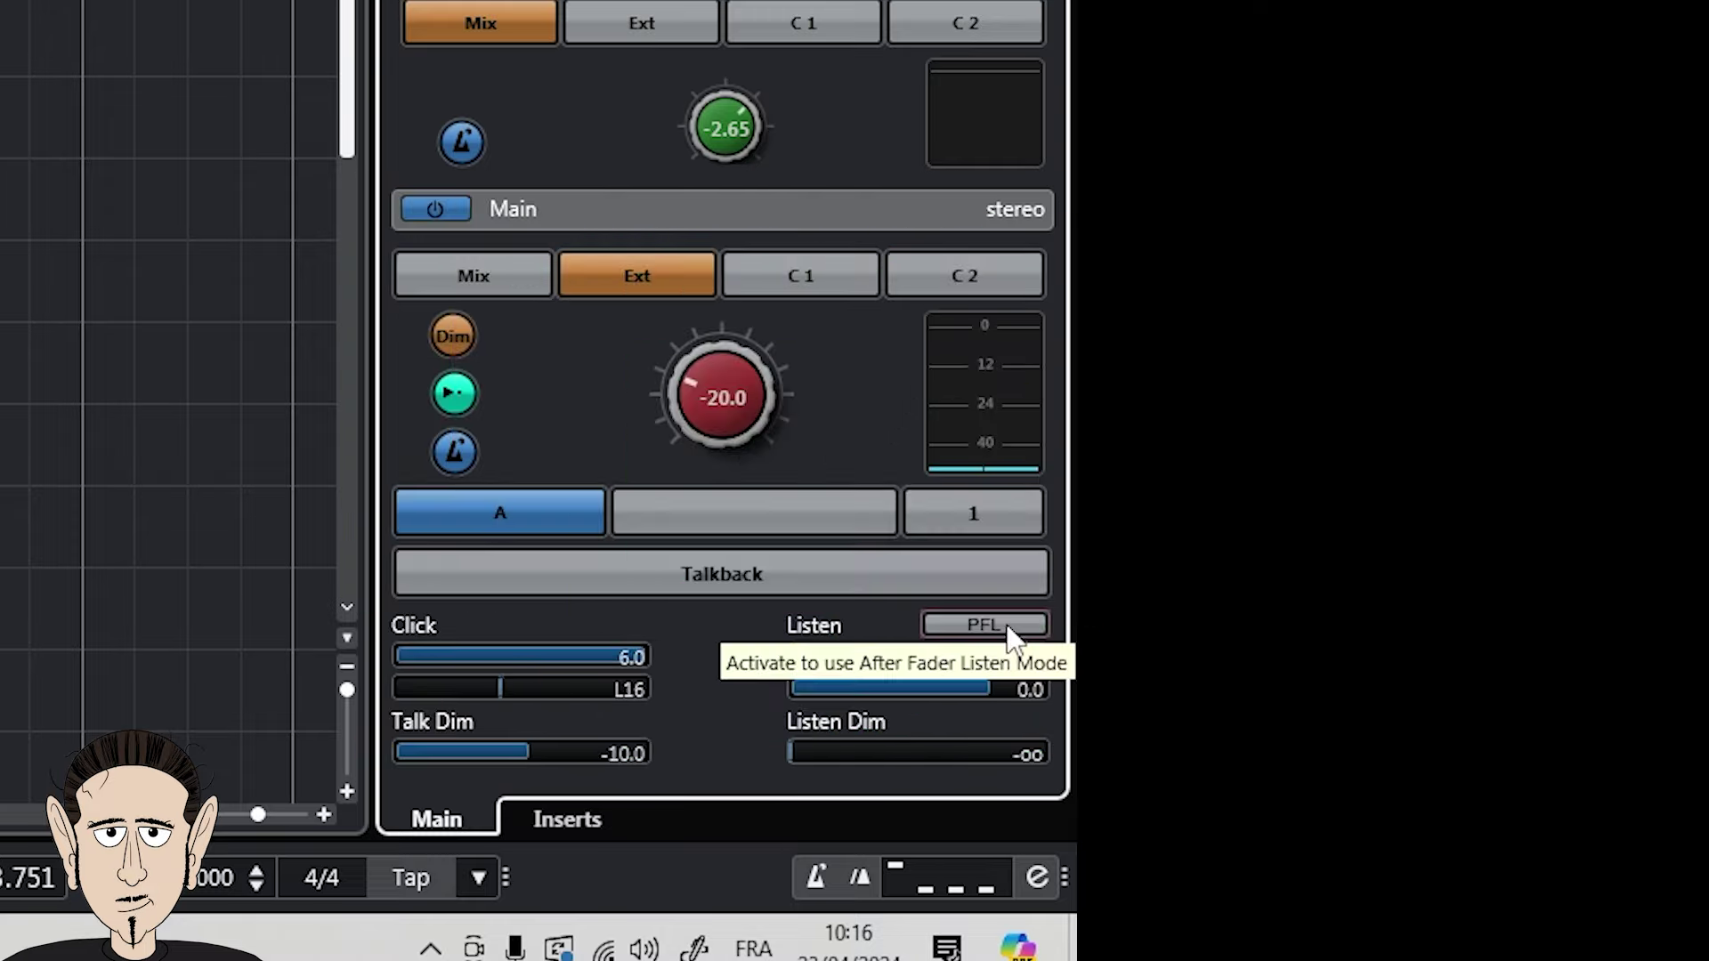
click(979, 625)
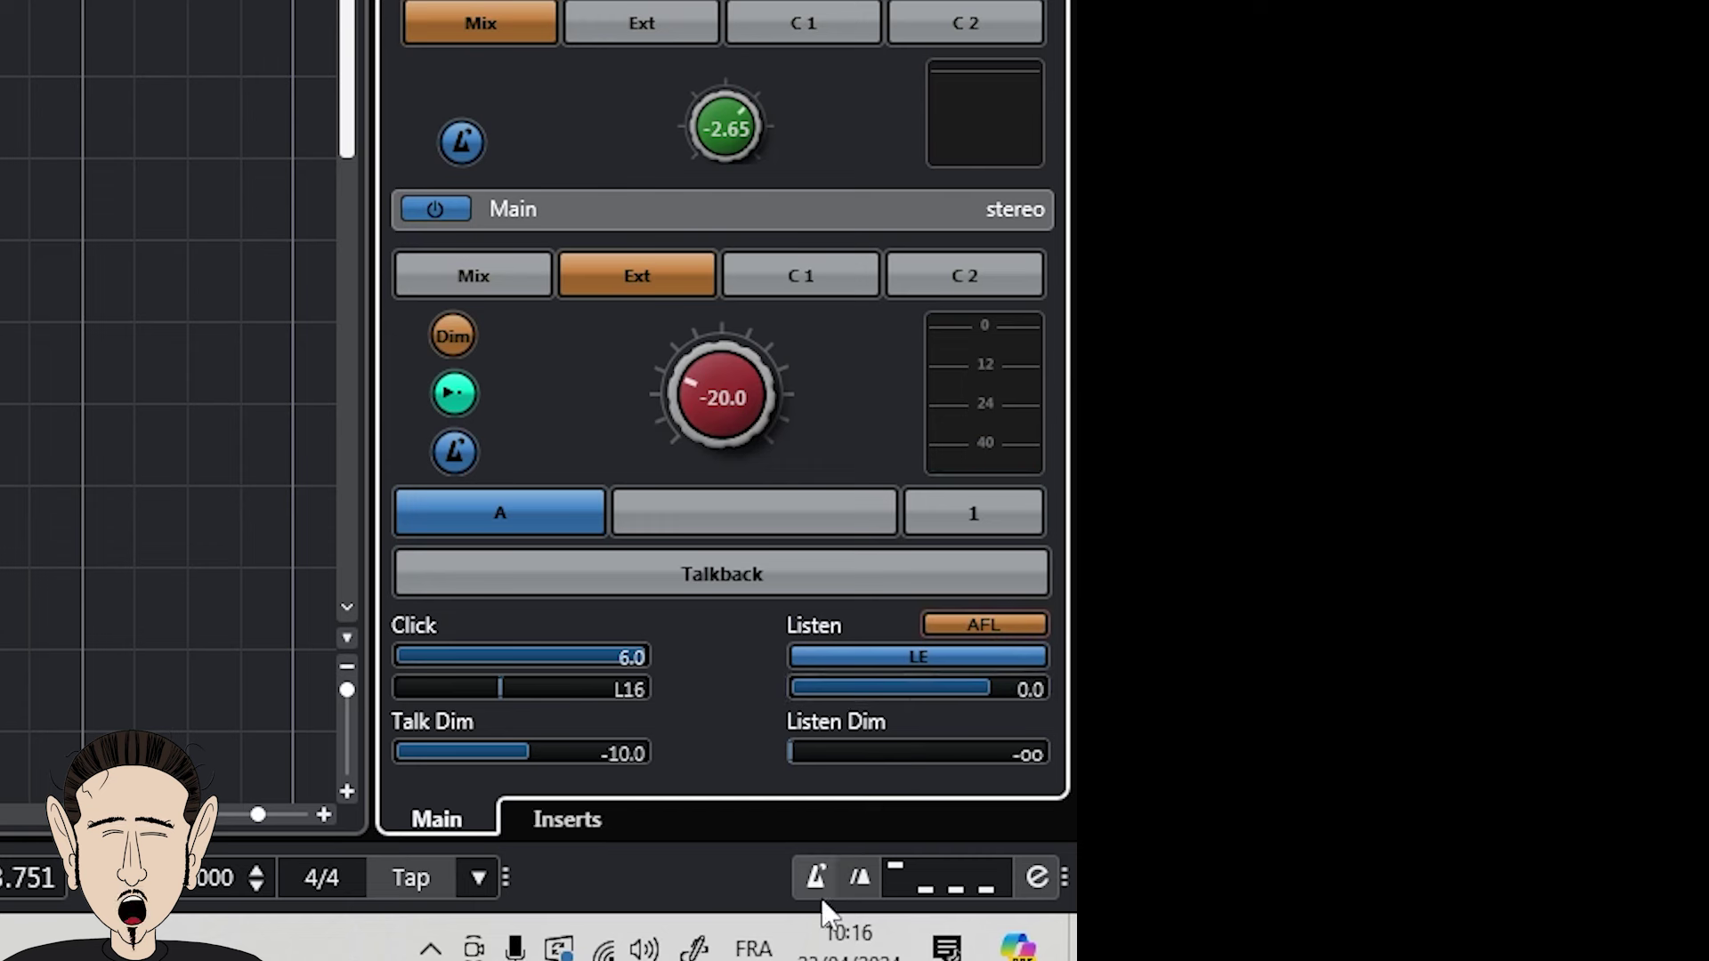
click(868, 659)
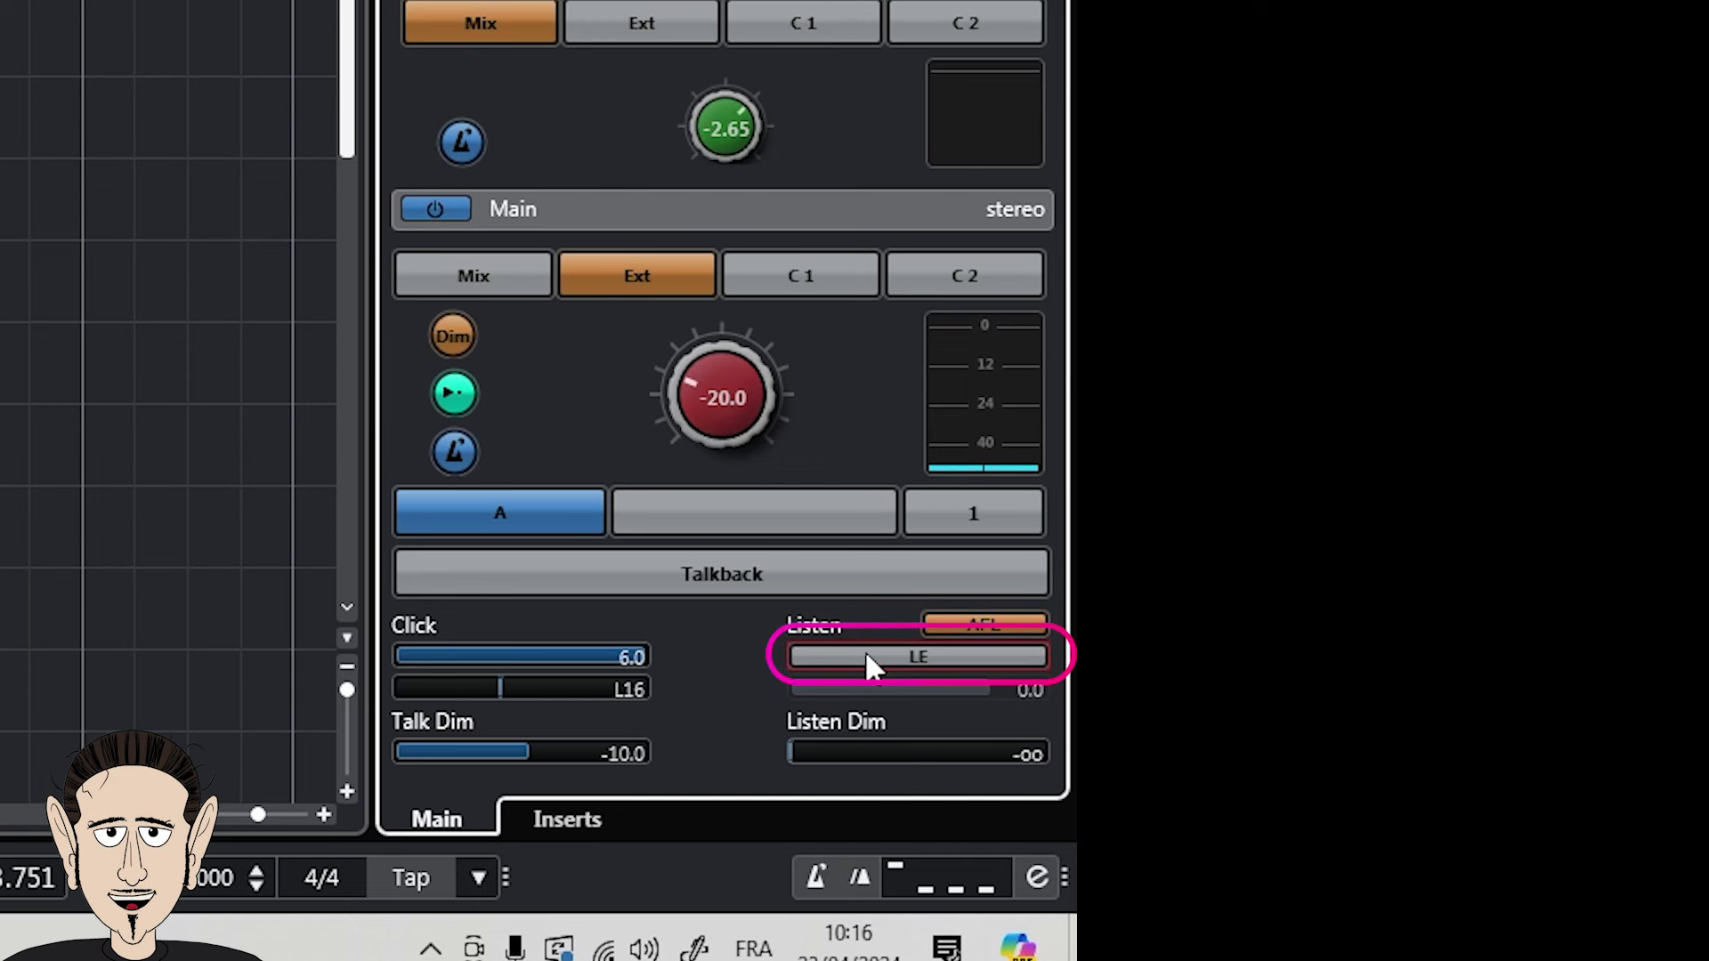
click(865, 658)
Set the Main channel's listen level to -7.5 and raise its Listen Dim level.
drag(1004, 696, 874, 691)
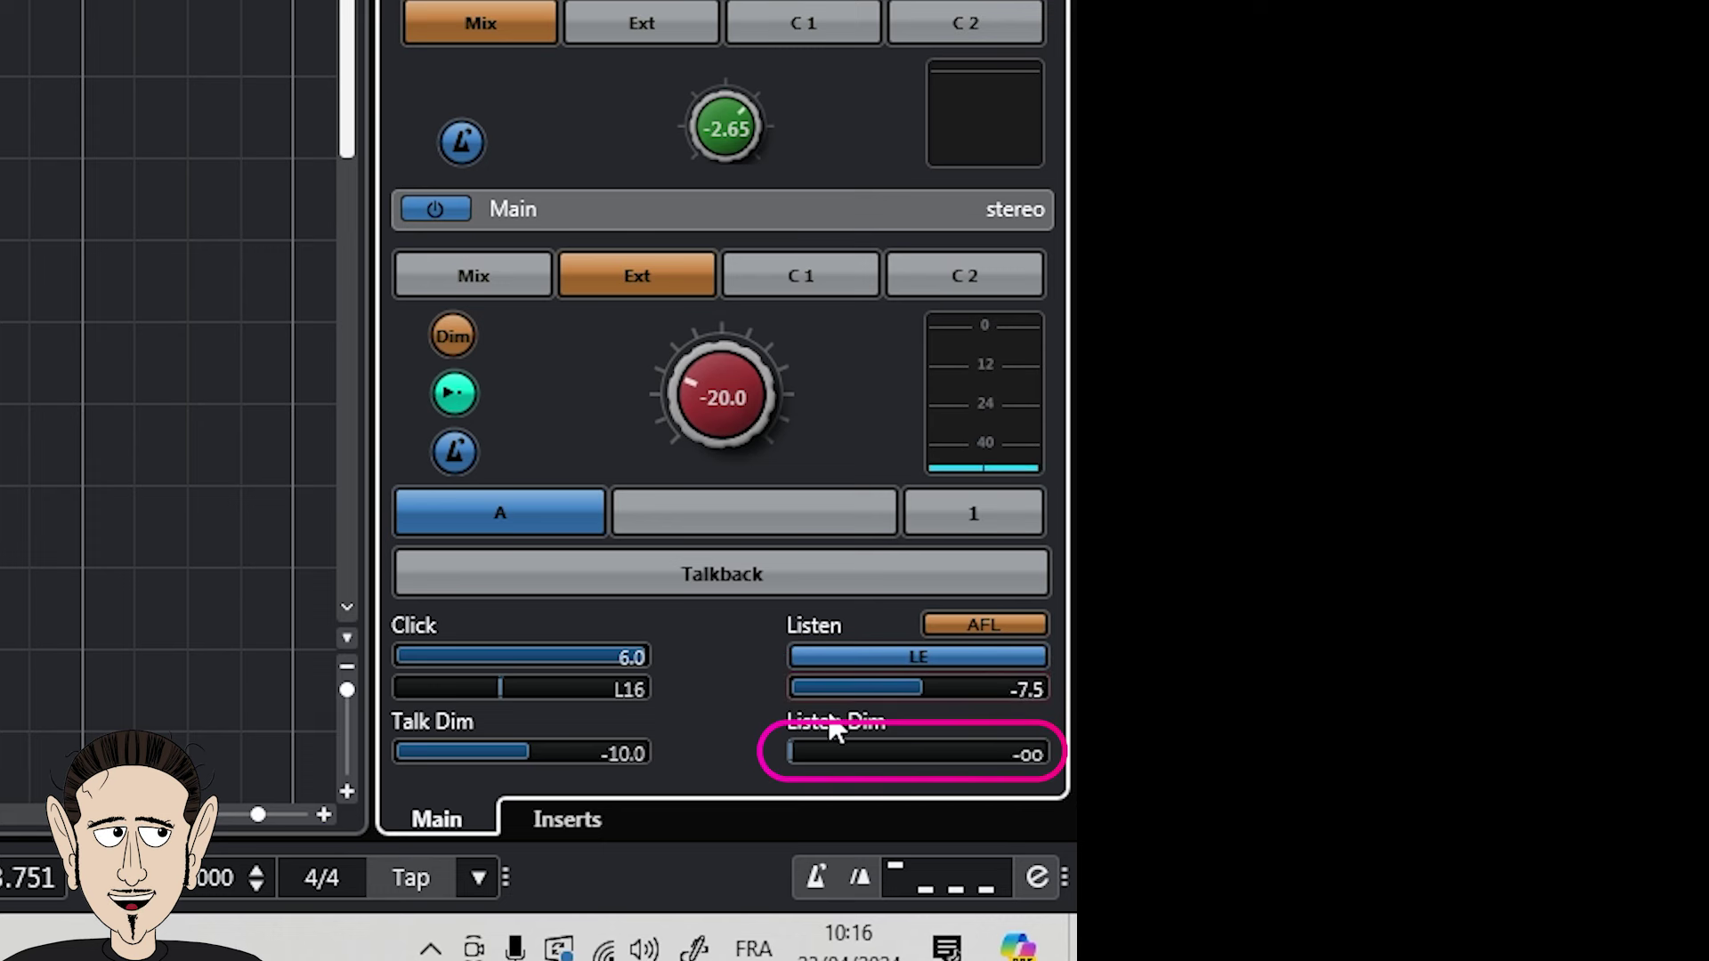
drag(798, 756, 981, 743)
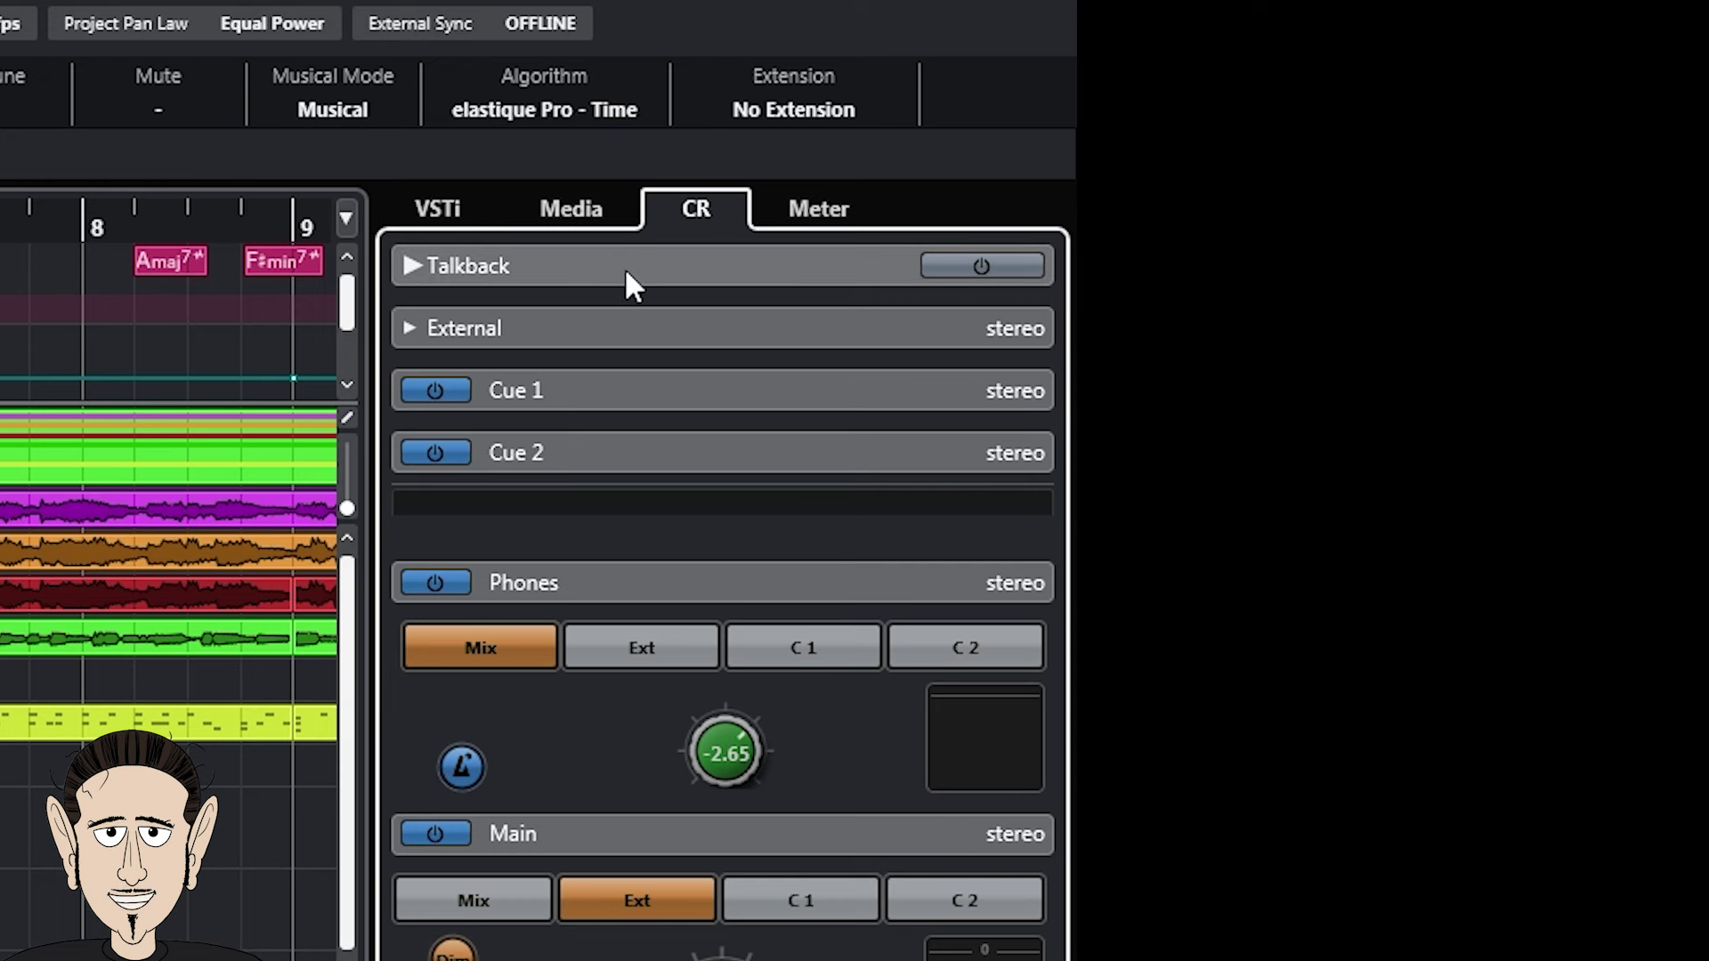
Open the Talkback insert slots and browse the EQ and Dynamics effects without loading one.
click(623, 267)
click(623, 276)
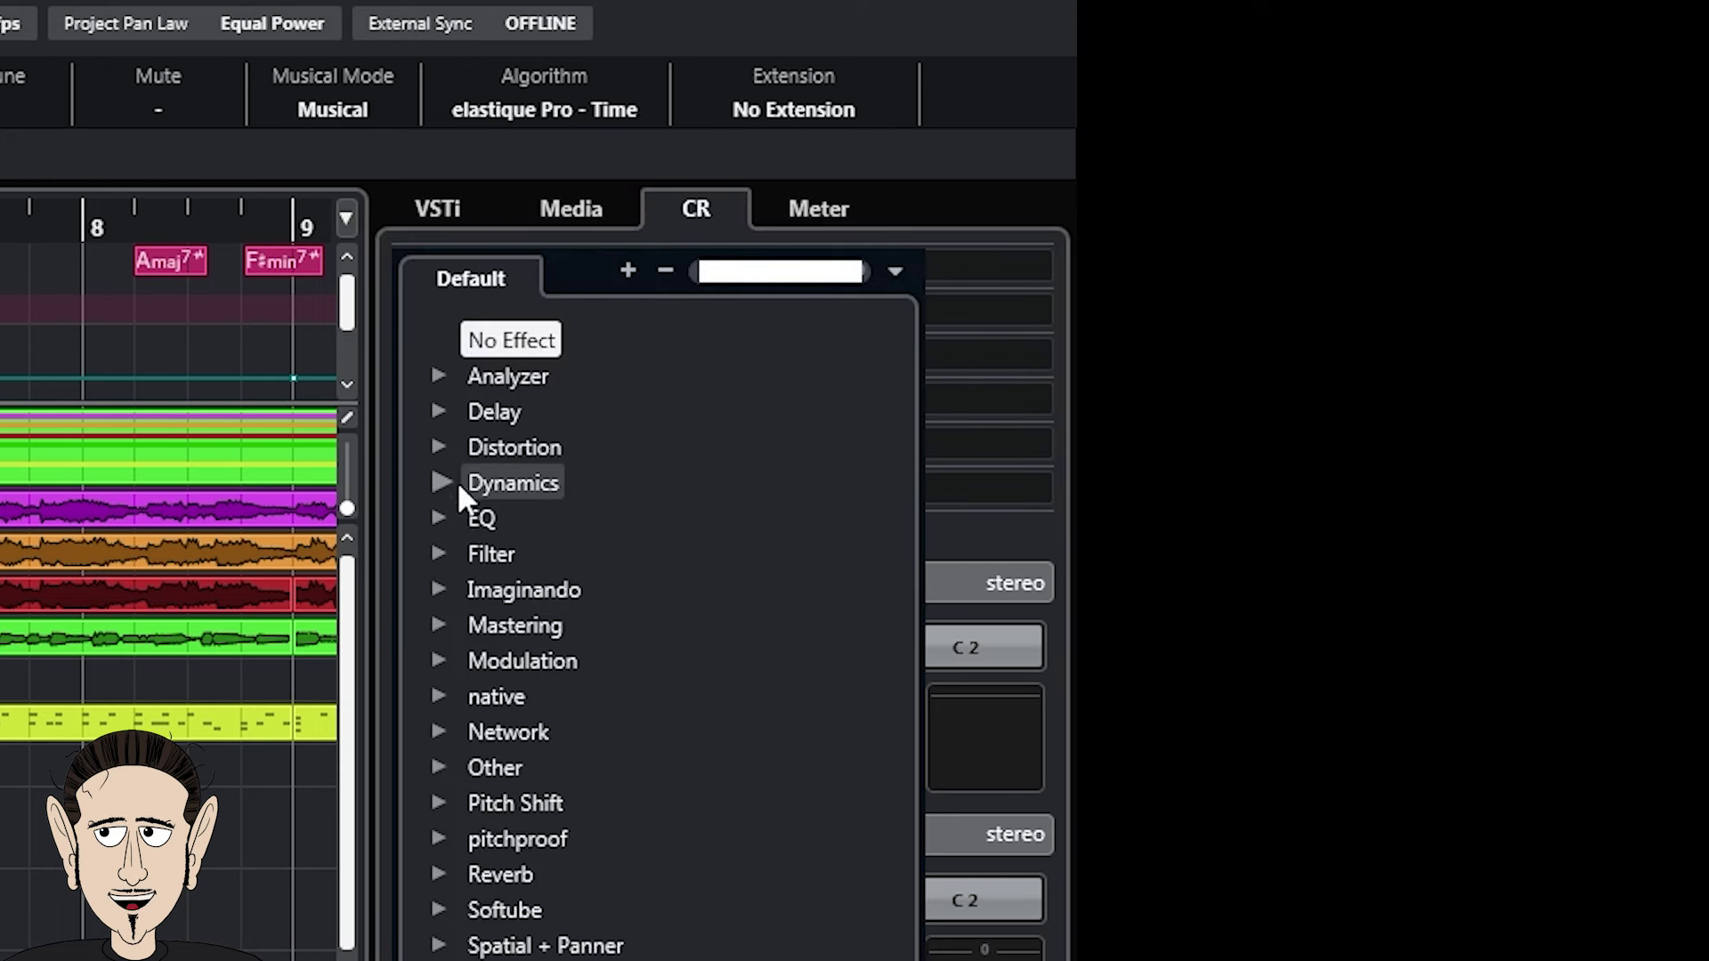
click(442, 518)
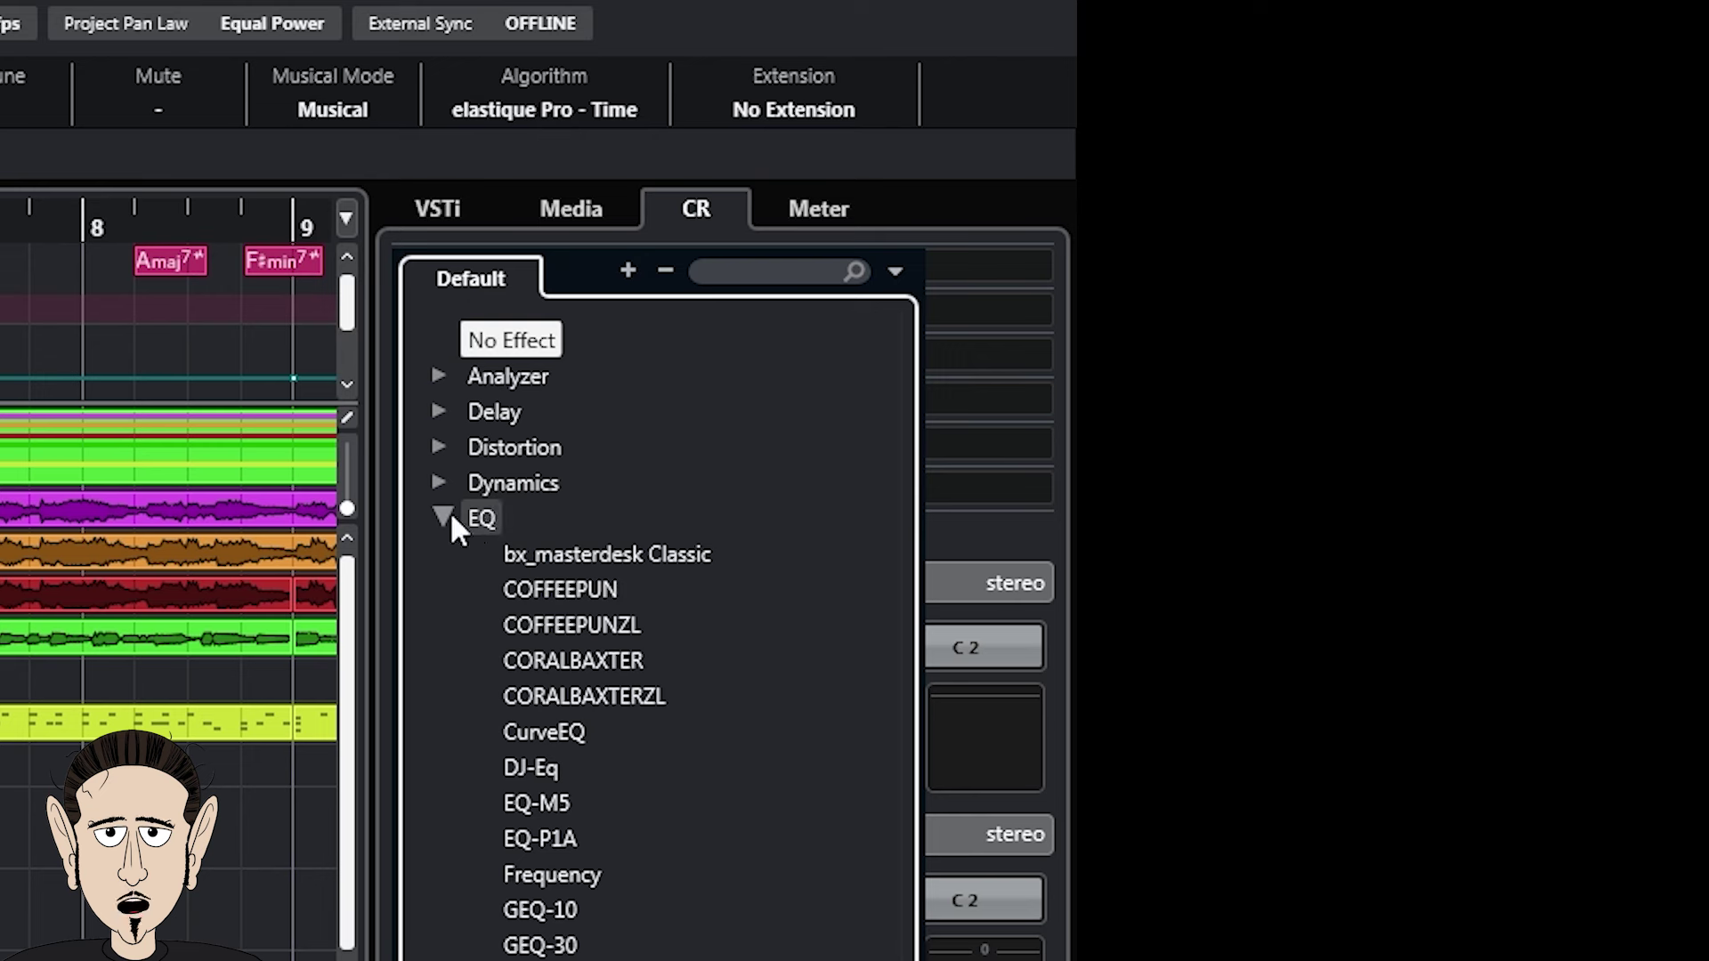
click(445, 517)
click(439, 483)
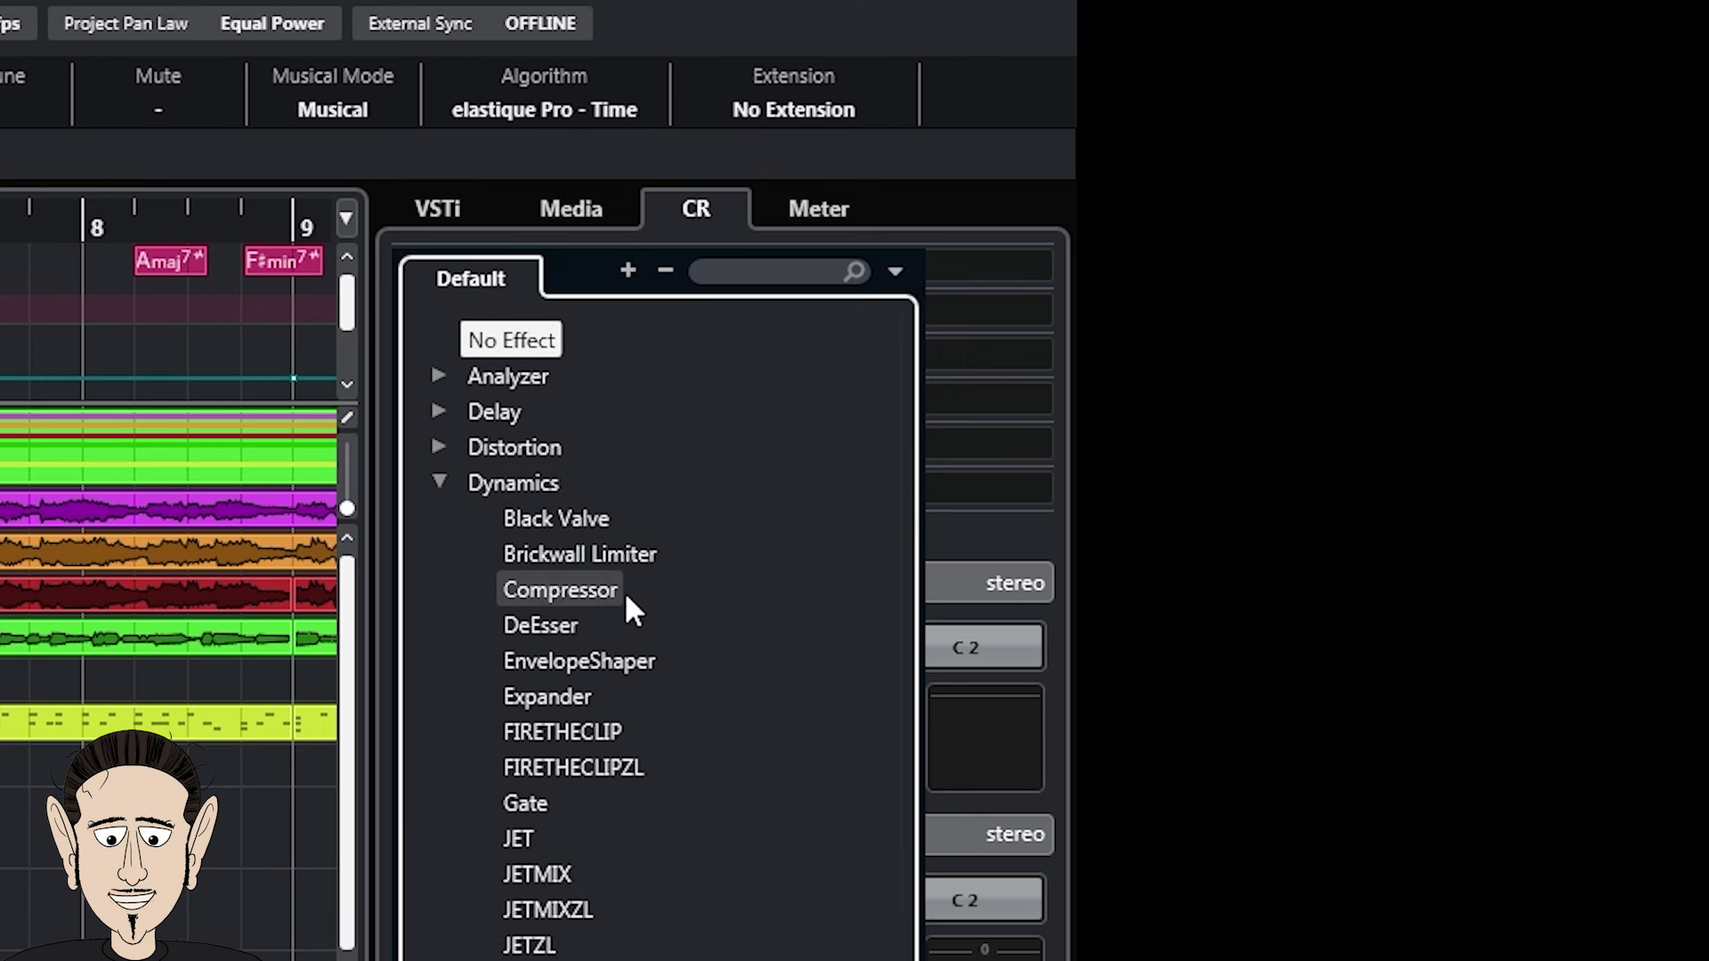
click(953, 133)
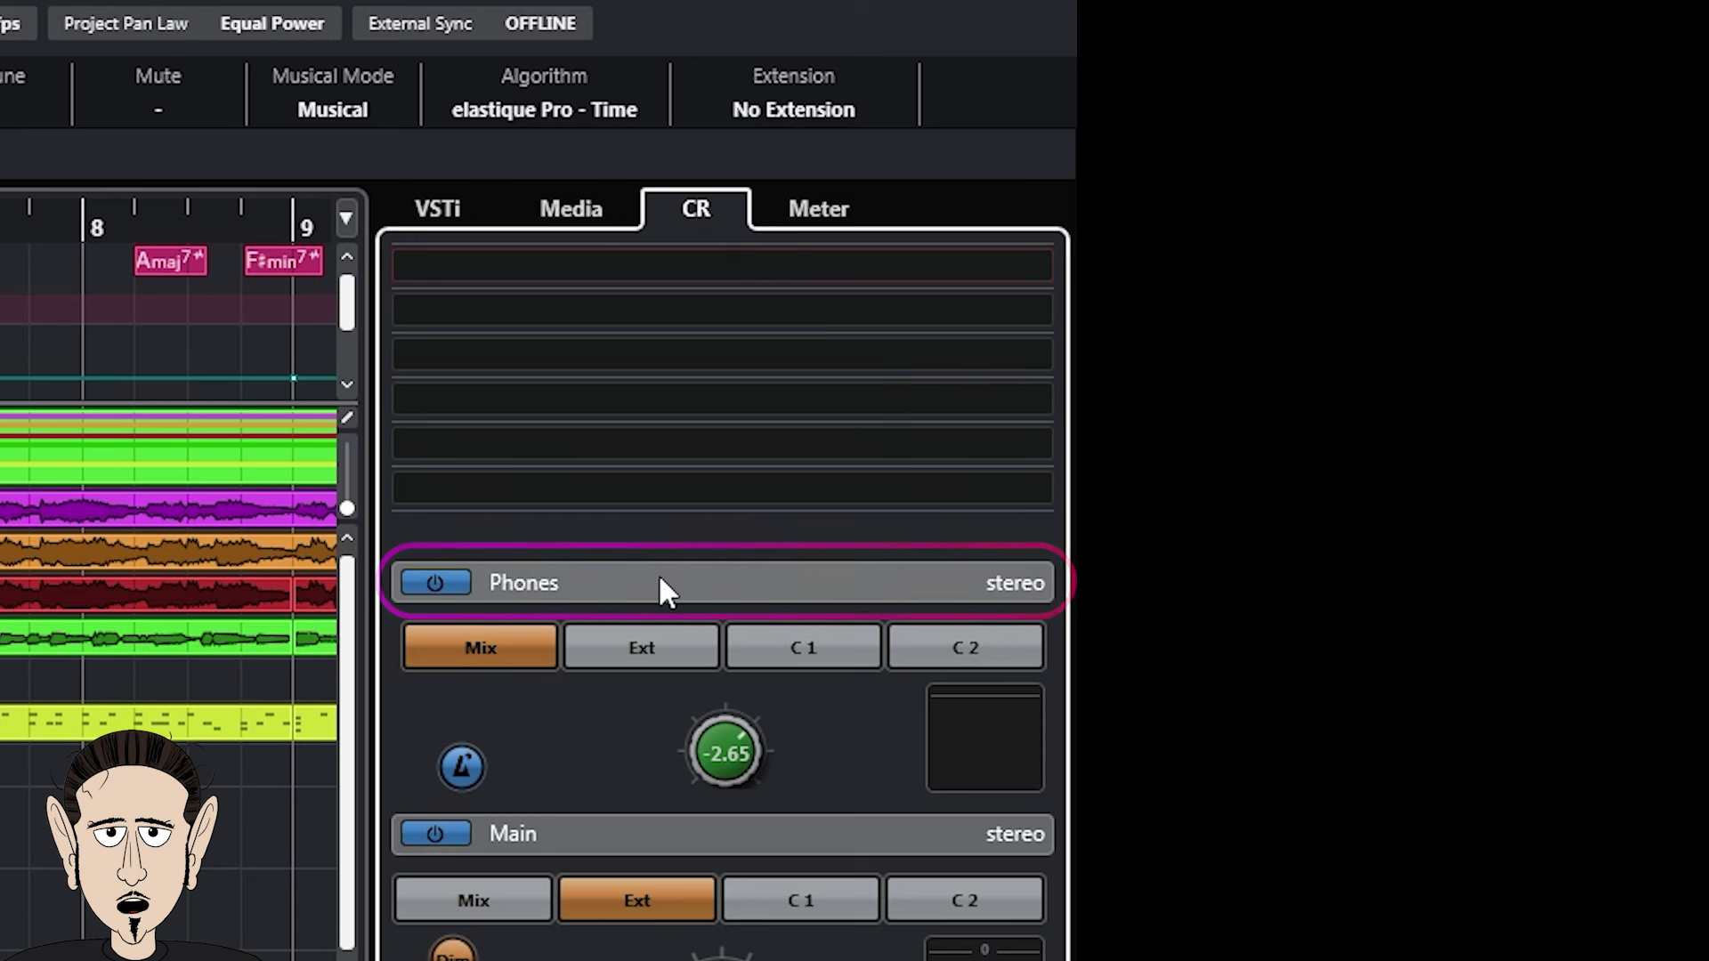
Open the Phones insert slots and browse the EQ effects for a slot without loading one.
click(659, 579)
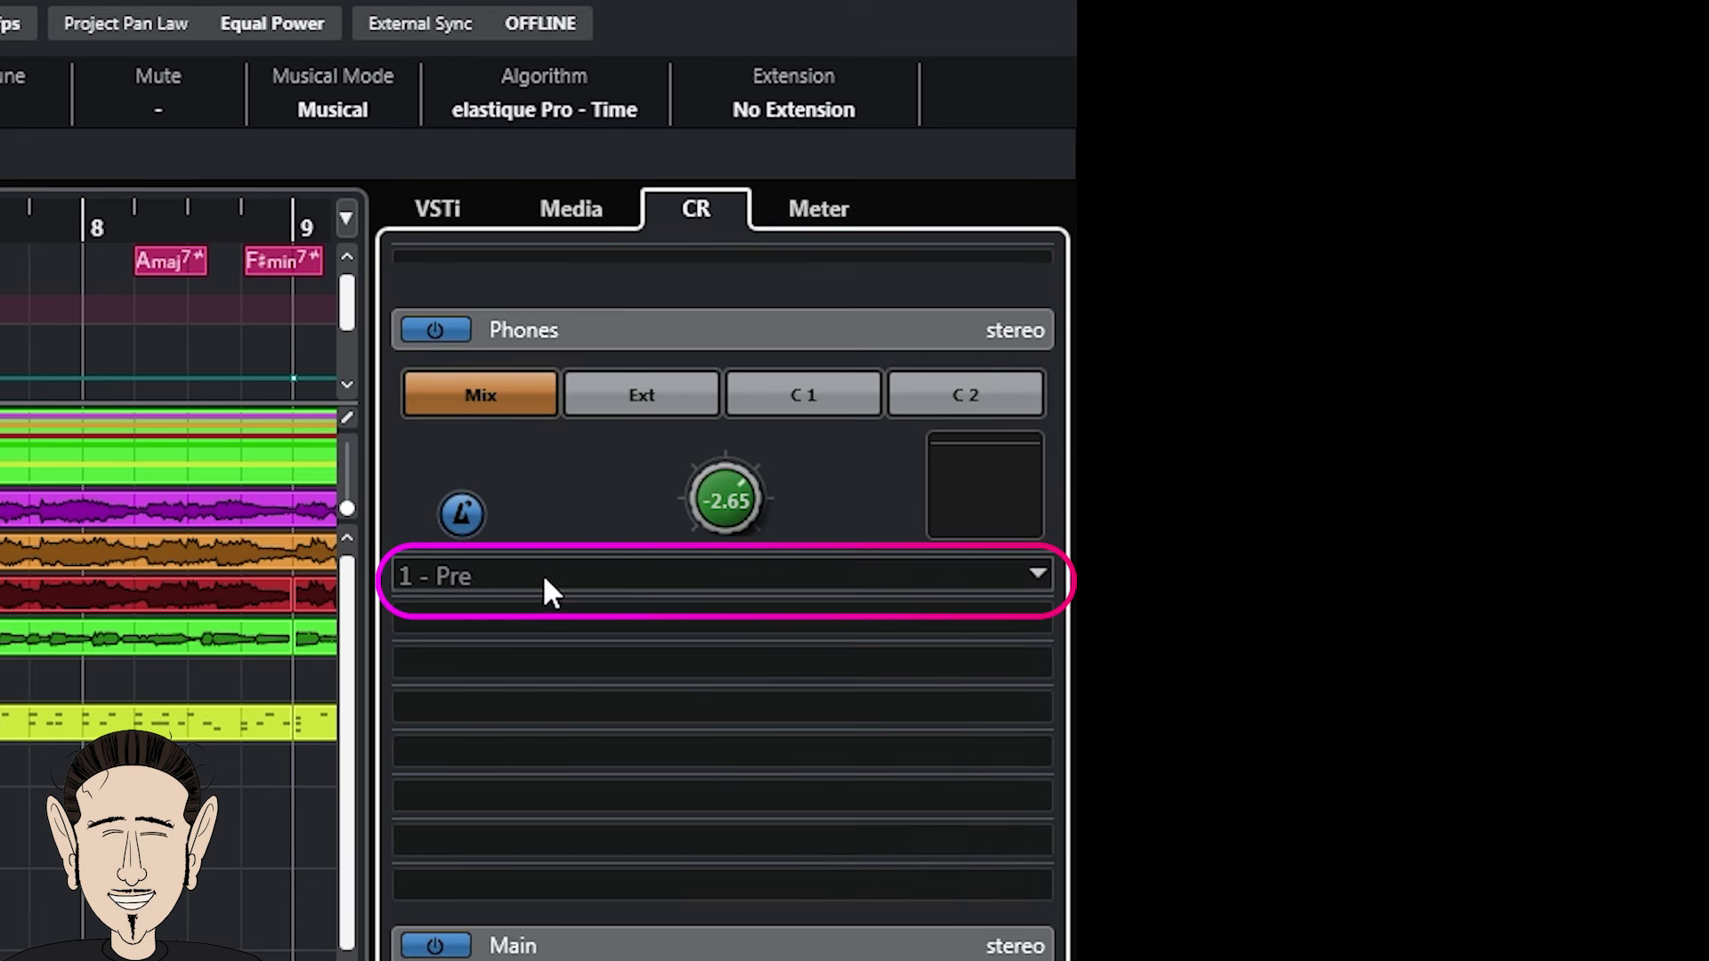
click(544, 583)
click(441, 825)
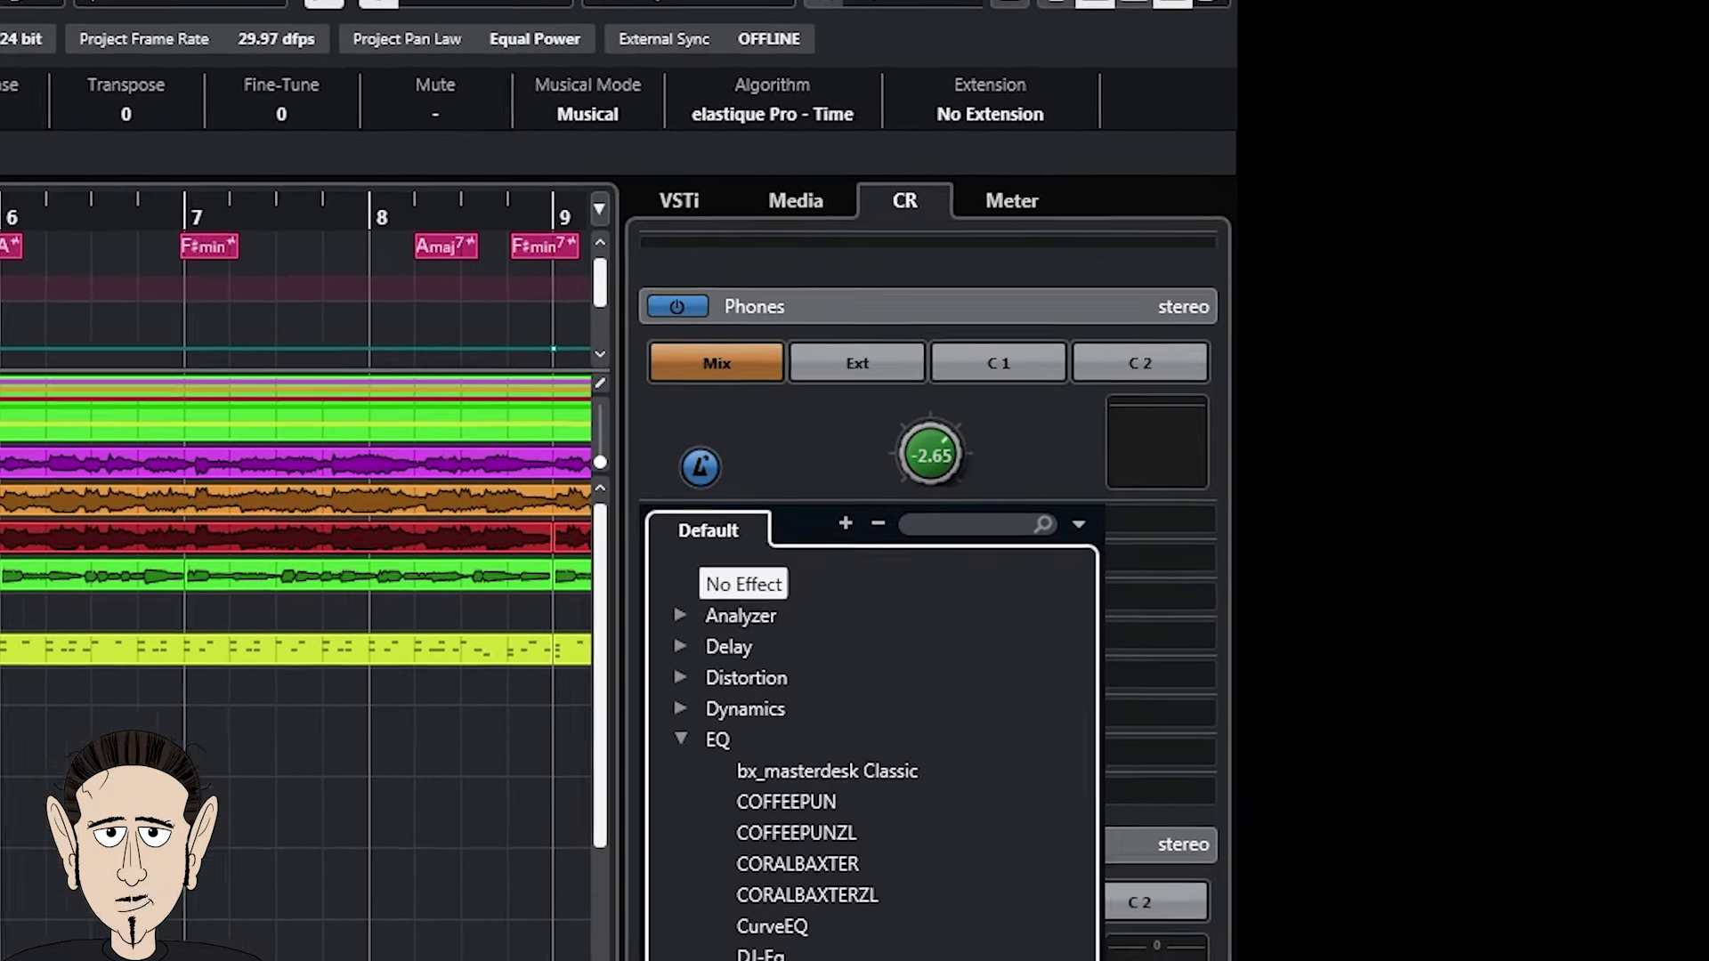
click(1025, 429)
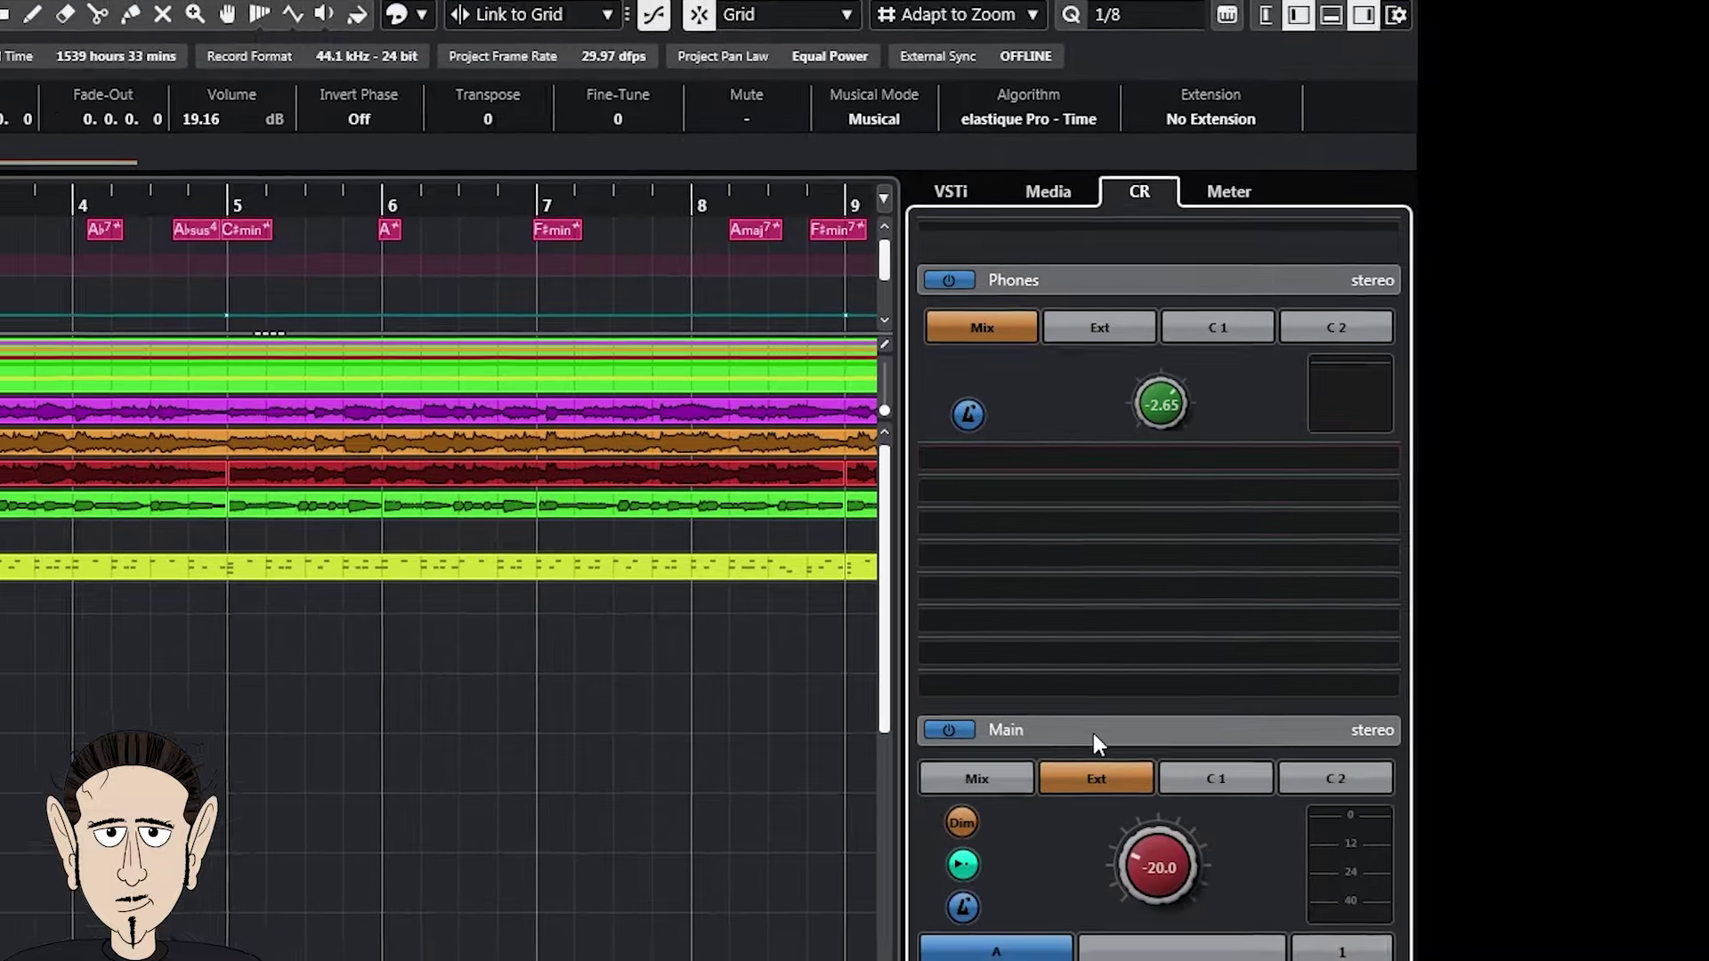